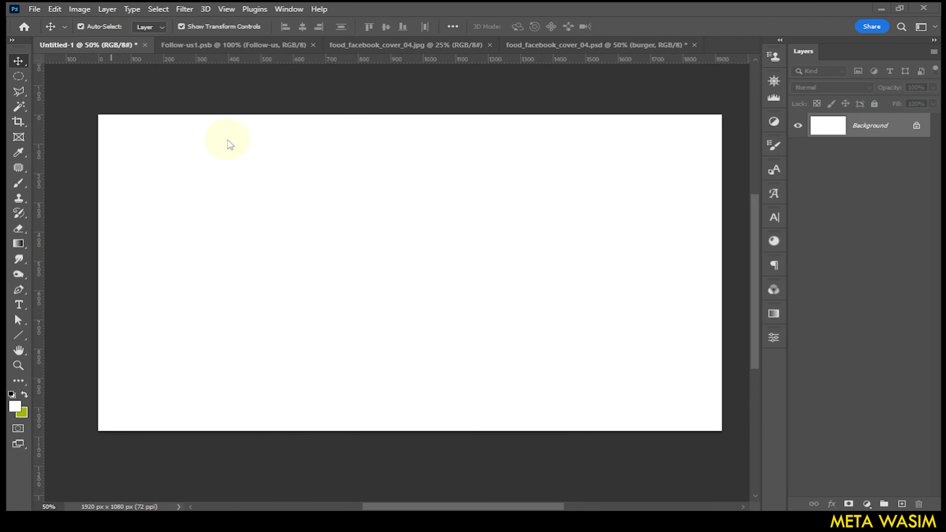
Confirm the canvas is 1920×1080 px in Image Size, then open the fill/adjustment layer list.
click(79, 9)
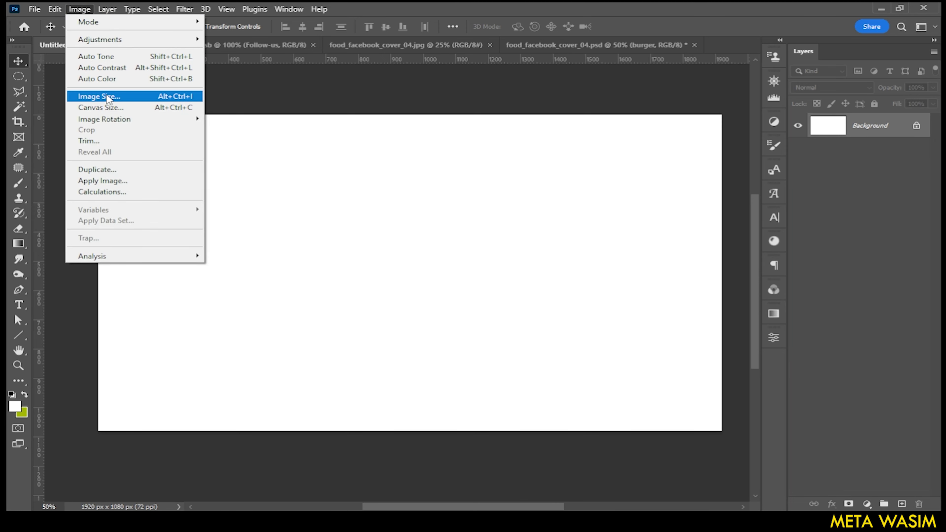
click(101, 94)
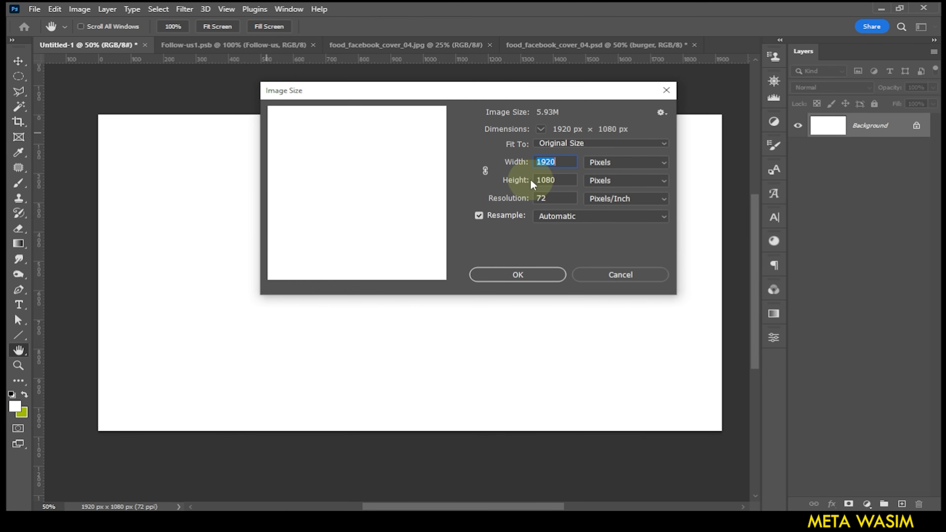
click(528, 278)
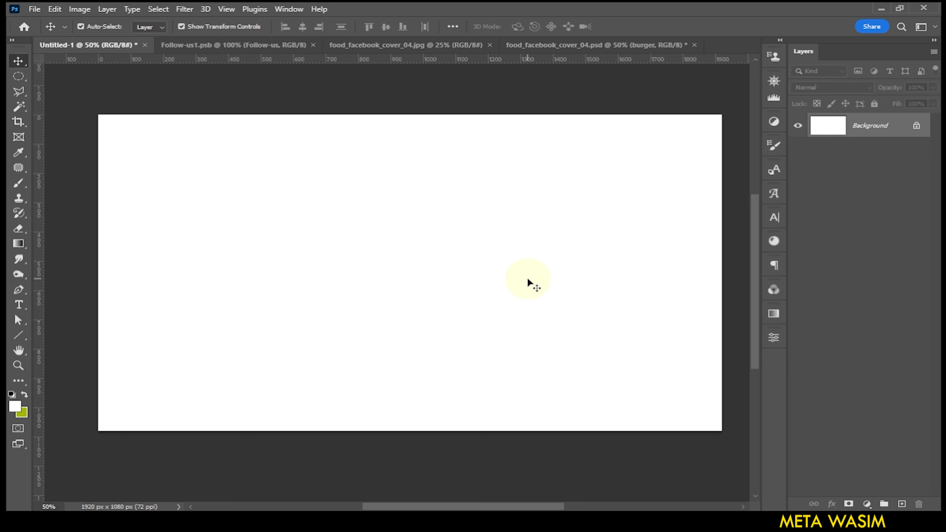
click(867, 504)
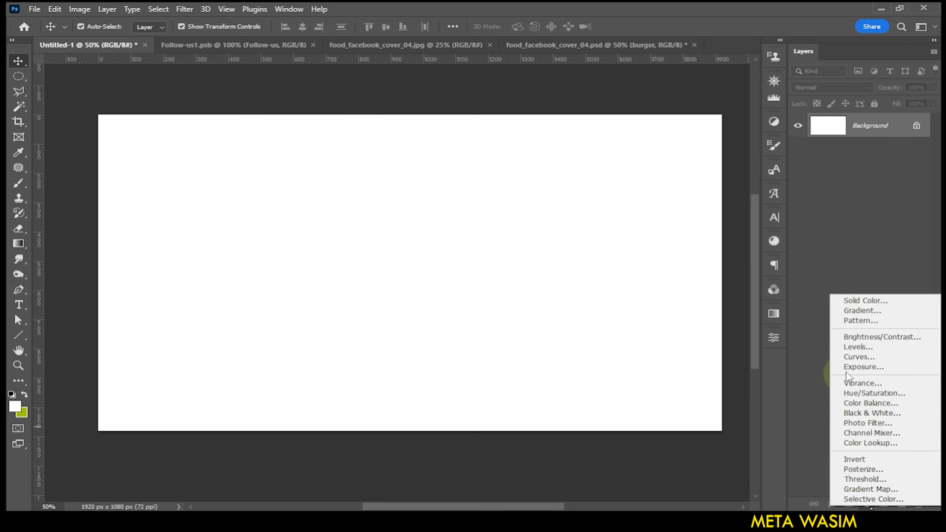
Add a solid colour fill layer in dark grey #242323 covering the canvas.
click(865, 301)
mouse_move(626, 302)
mouse_down()
mouse_move(541, 320)
mouse_move(493, 357)
mouse_up()
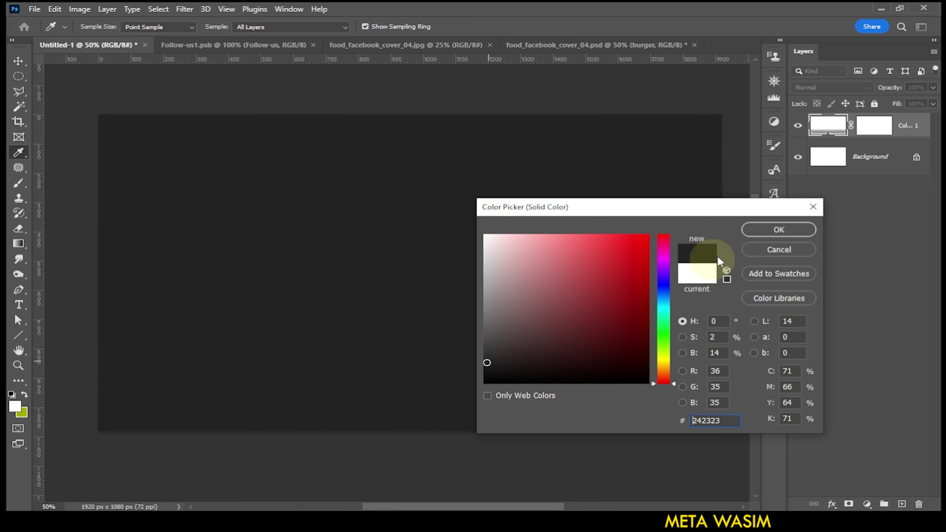
click(779, 229)
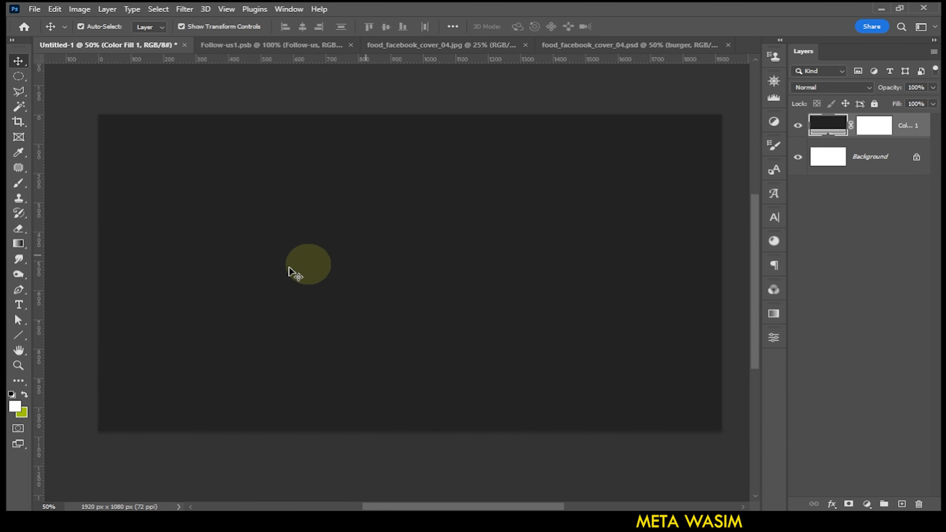
click(18, 335)
click(53, 336)
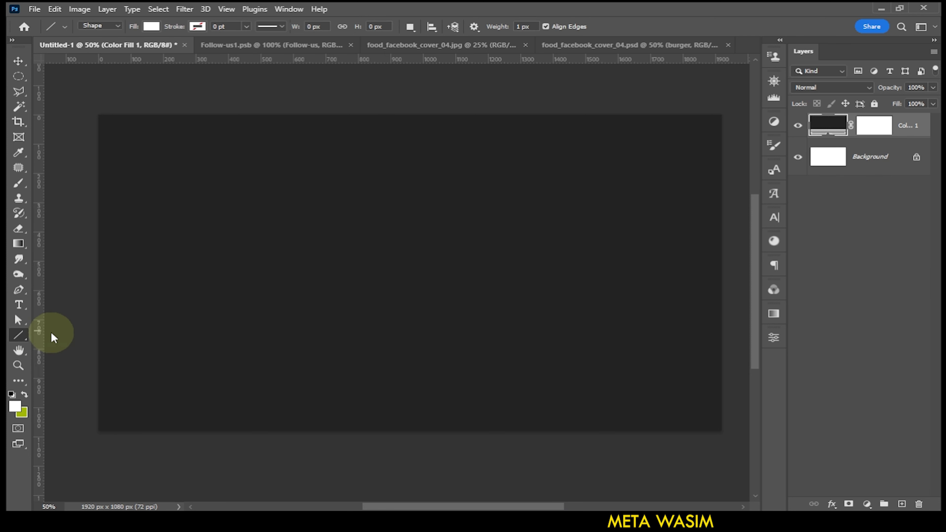
Draw a white rectangle at the top-left with 30 px rounded corners.
drag(77, 88, 228, 193)
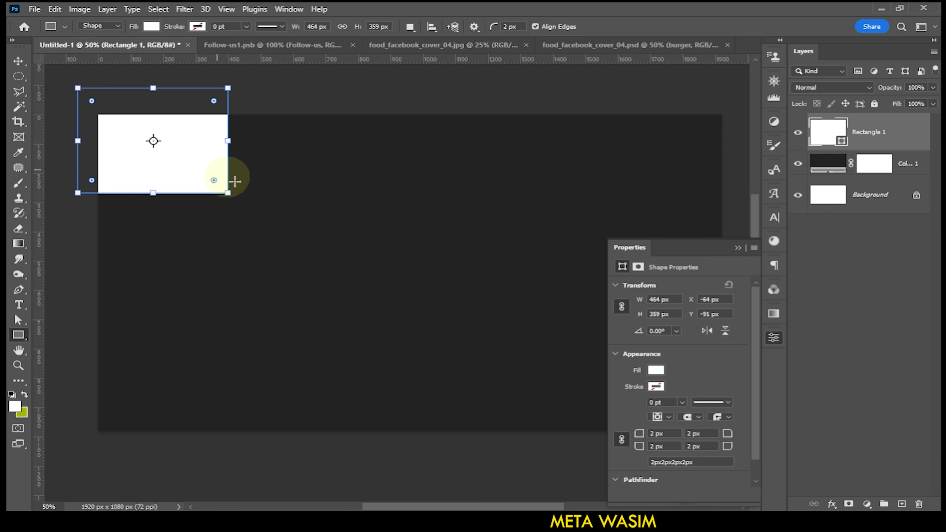
click(706, 436)
text(30)
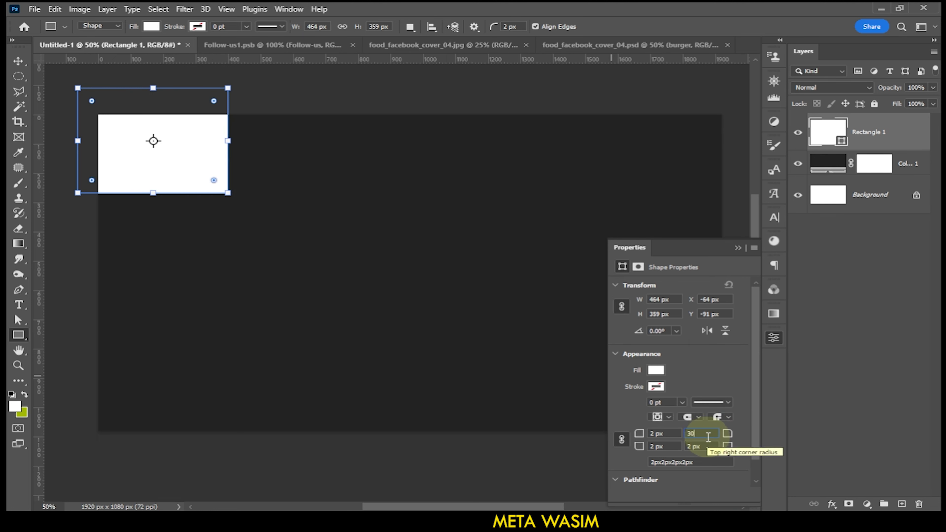
key(Return)
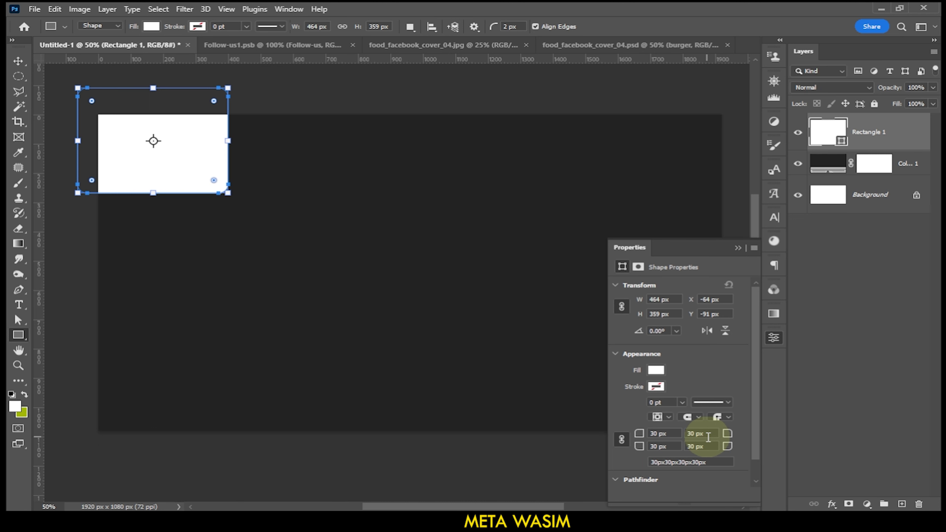
click(737, 248)
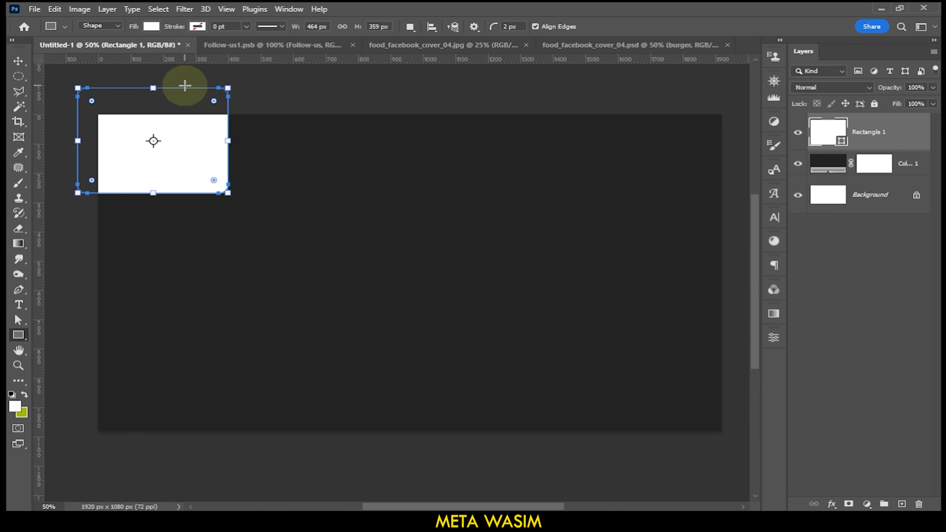
Rotate the rectangle about -19.5° and tuck it into the top-left corner.
click(18, 60)
key(ctrl+t)
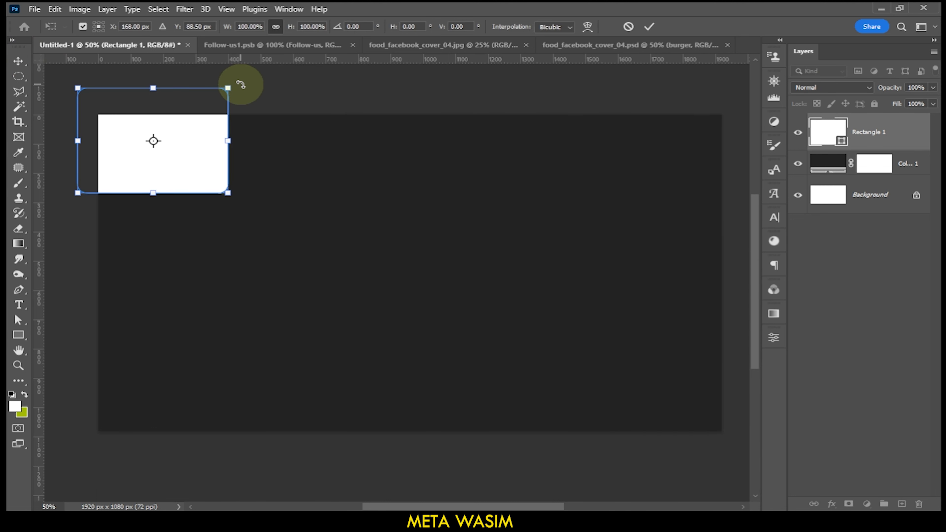
drag(241, 84, 213, 64)
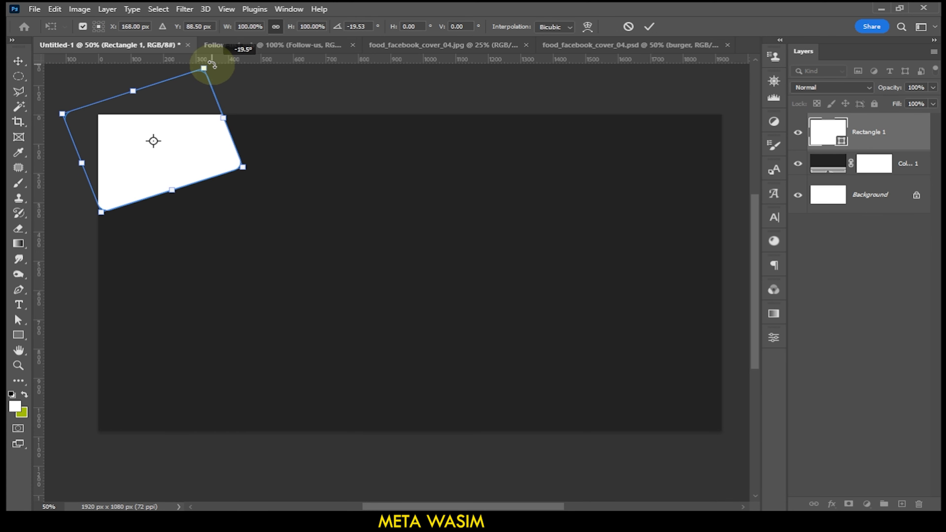
drag(207, 148, 162, 134)
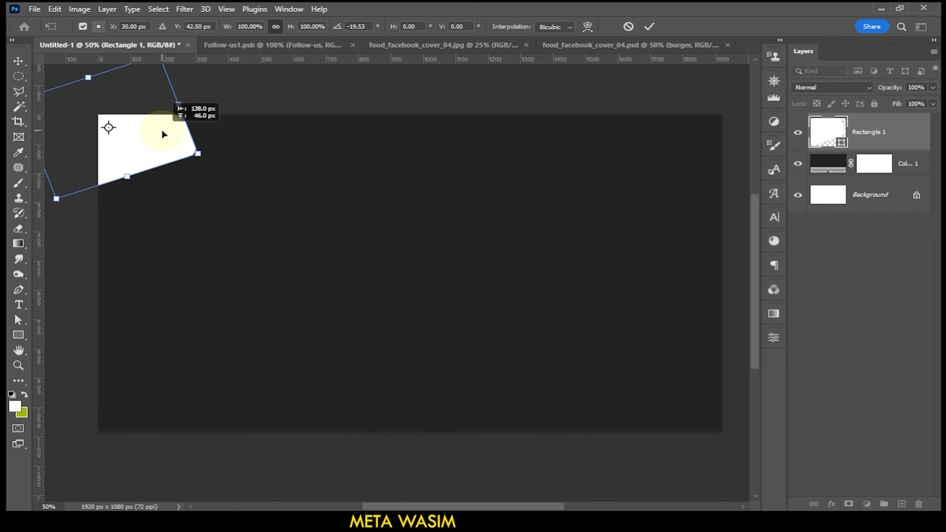
click(649, 26)
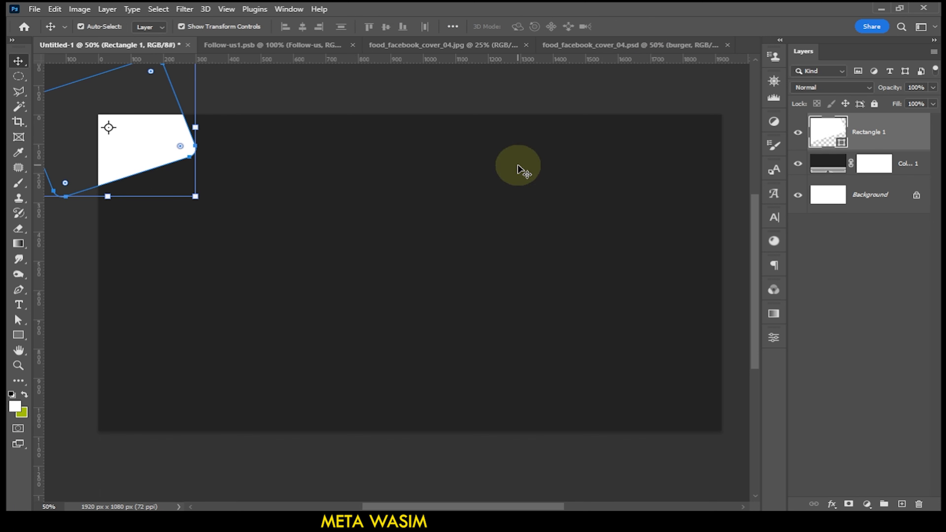
click(18, 335)
Draw a large lower-right rectangle with 120 px rounded corners.
drag(266, 315, 727, 472)
click(705, 429)
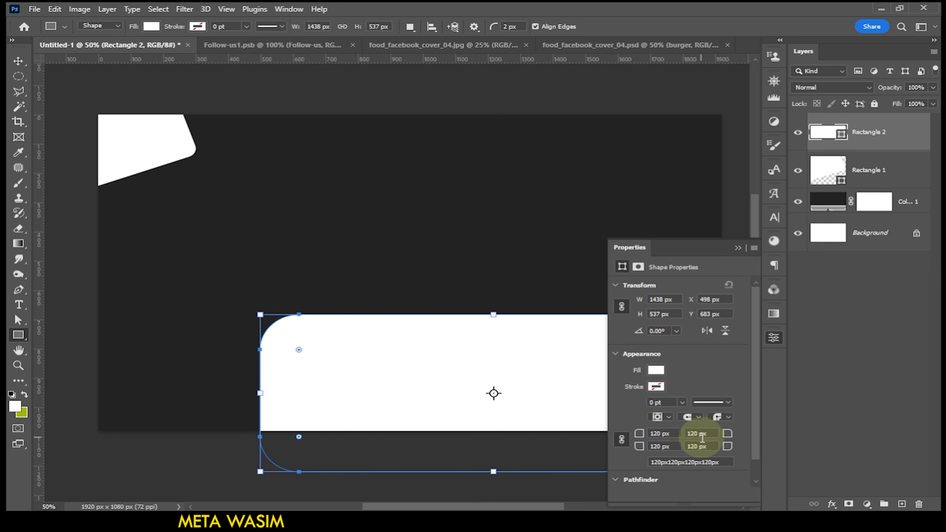
click(737, 248)
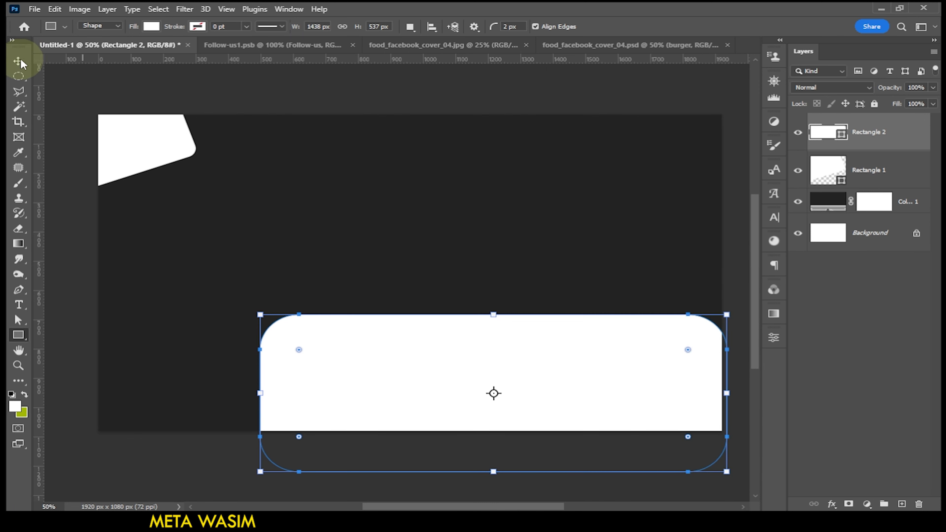
Rotate the rectangle and enlarge it to 115.6% in Free Transform.
key(ctrl+t)
drag(739, 310, 710, 271)
mouse_move(629, 323)
mouse_down()
mouse_move(621, 329)
mouse_move(682, 283)
mouse_move(630, 334)
mouse_move(687, 259)
mouse_move(689, 344)
mouse_move(702, 357)
mouse_move(681, 327)
mouse_up()
drag(712, 277, 731, 262)
drag(697, 304, 662, 319)
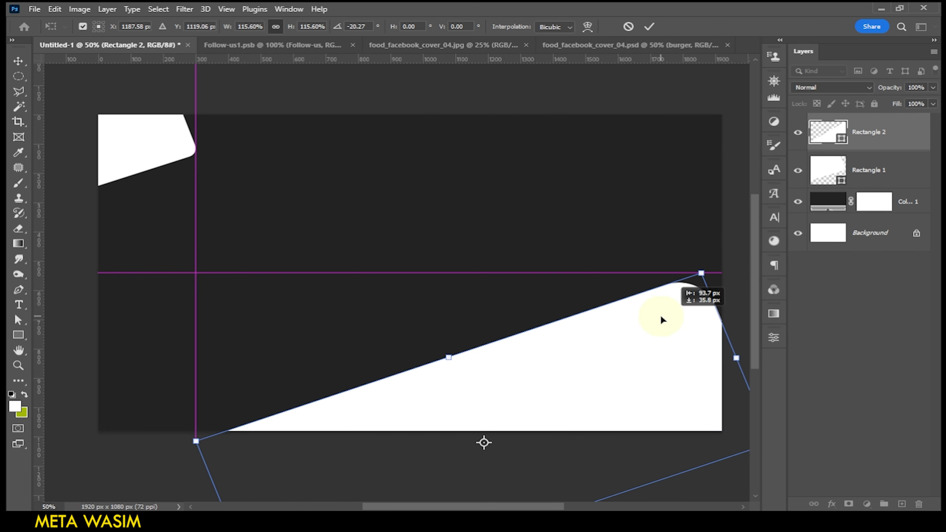
drag(722, 268, 711, 263)
drag(662, 332, 675, 332)
Set the wedge's tilt to about -23.8° and settle it into the bottom-right corner.
drag(677, 282, 707, 243)
drag(706, 312, 700, 320)
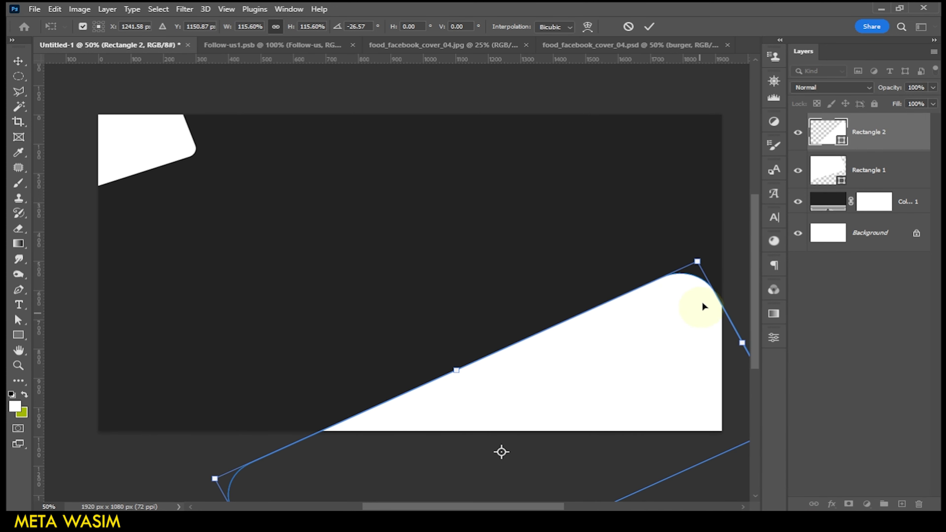
drag(723, 269, 718, 253)
drag(686, 321, 689, 307)
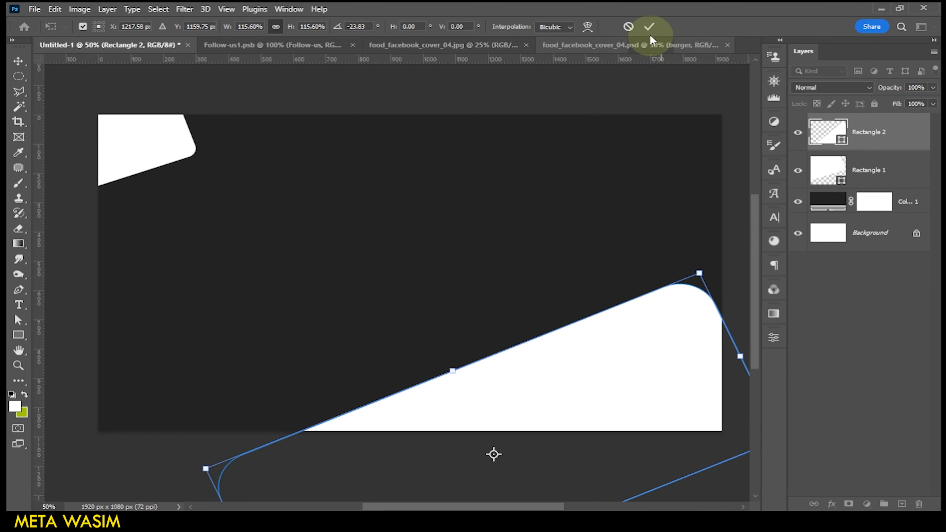
click(649, 26)
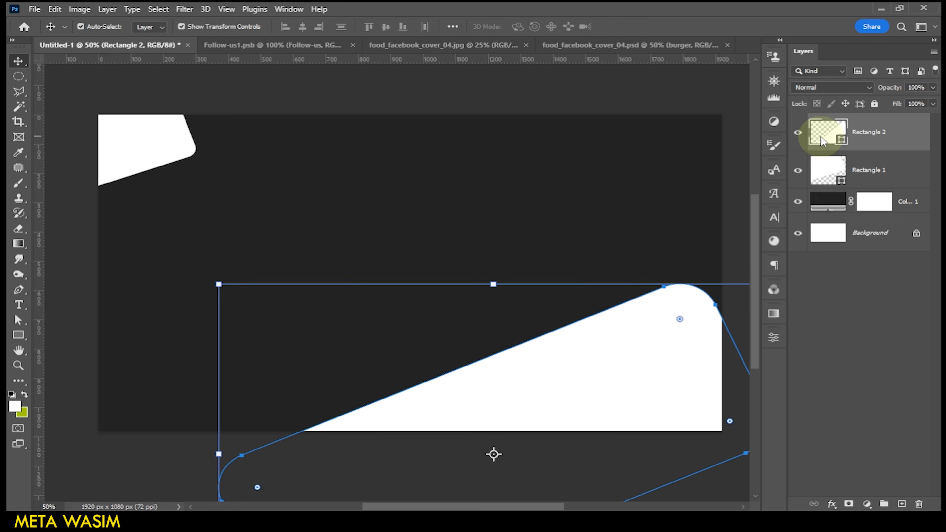
double_click(822, 139)
Fill the lower-right wedge with olive green #6c7e05.
click(666, 350)
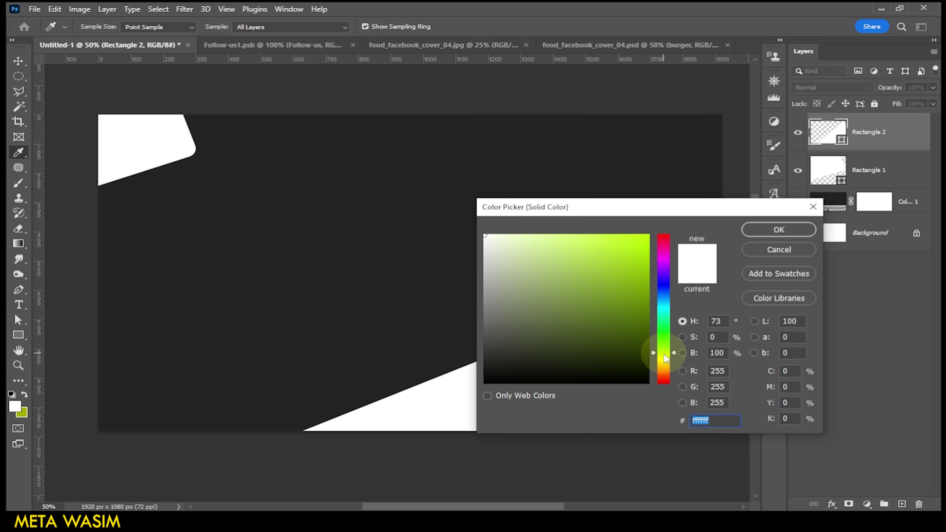
drag(666, 360, 666, 360)
click(642, 323)
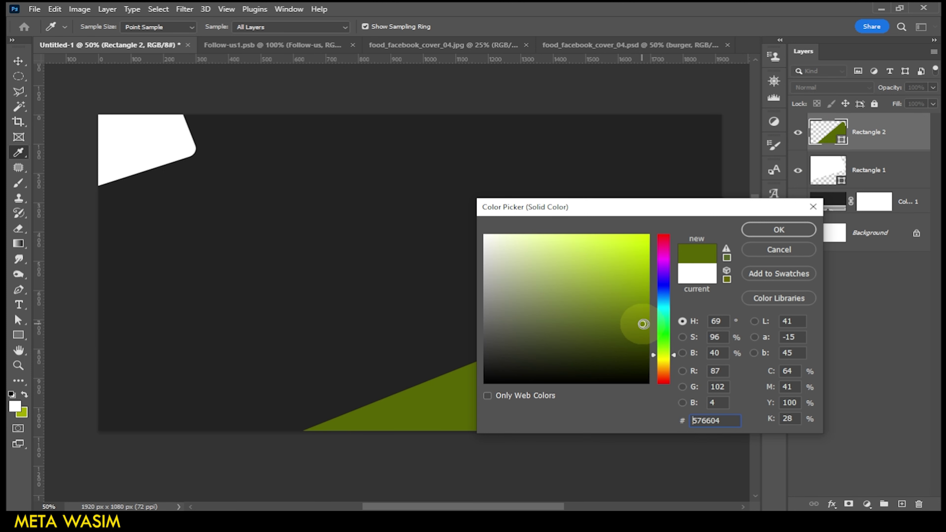
drag(642, 324, 643, 310)
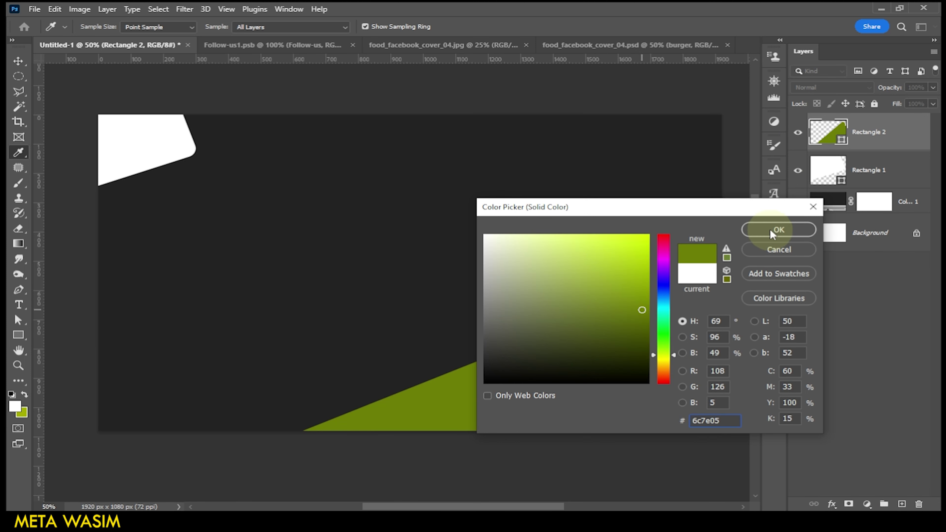
click(771, 233)
Fill the top-left rectangle with the same green #6c7e05.
click(145, 151)
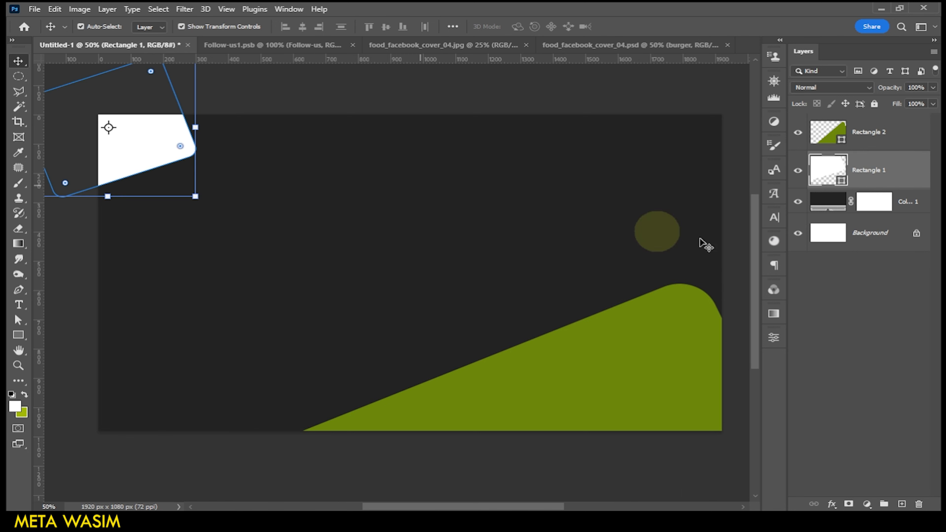
double_click(827, 170)
click(467, 396)
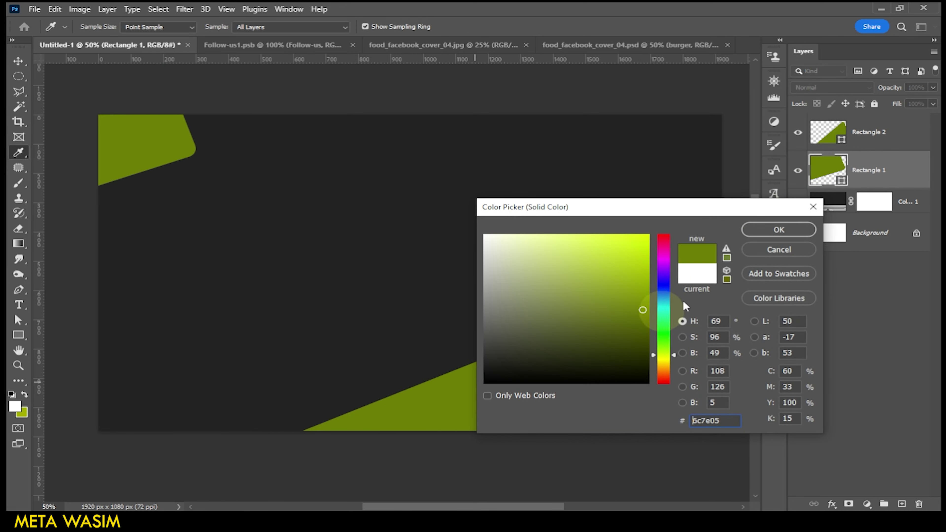
click(775, 233)
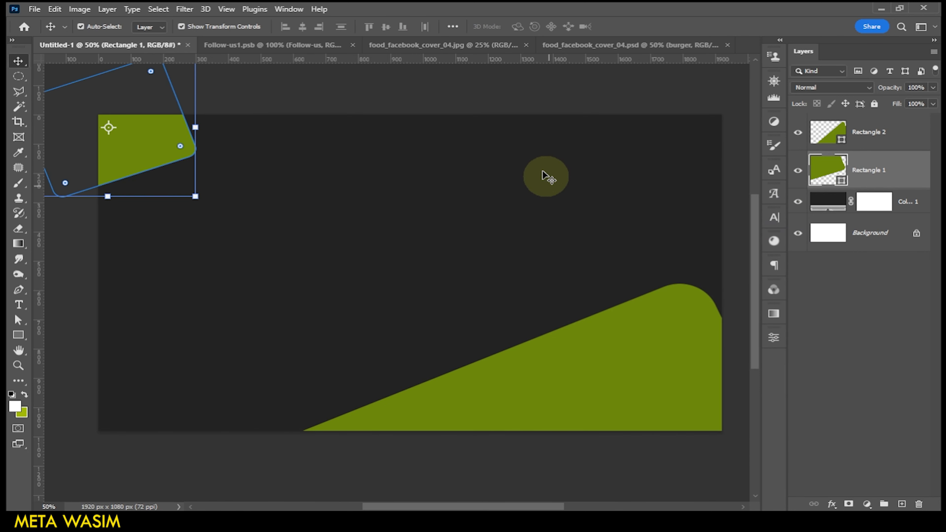
Add a new empty Layer 1 above the green rectangles.
click(492, 97)
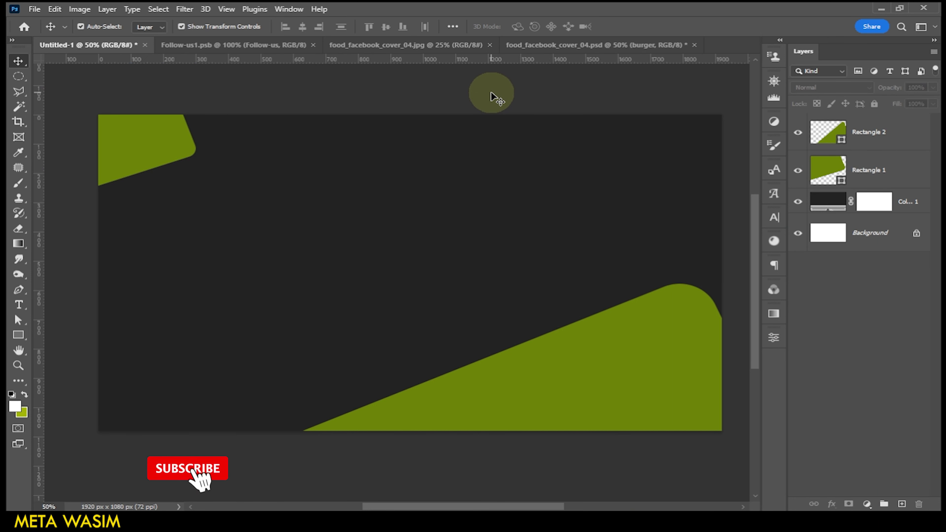
click(863, 133)
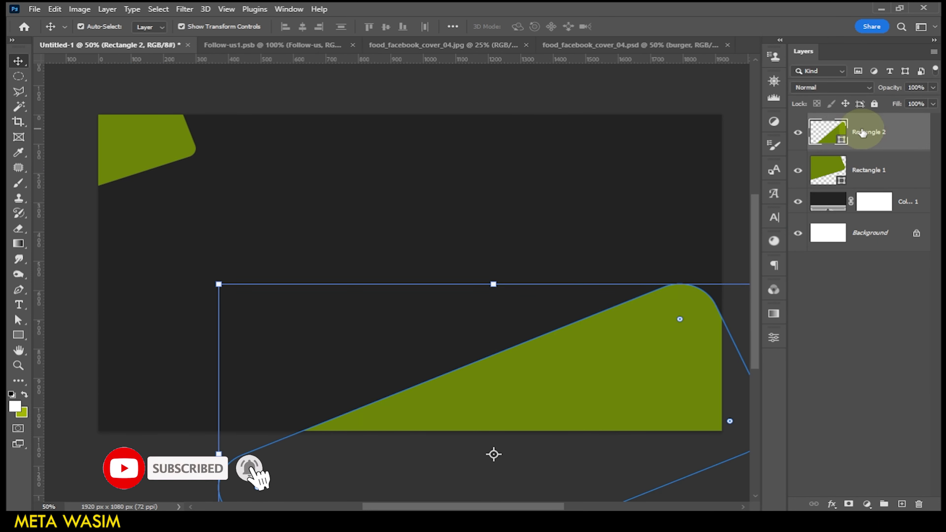
click(902, 504)
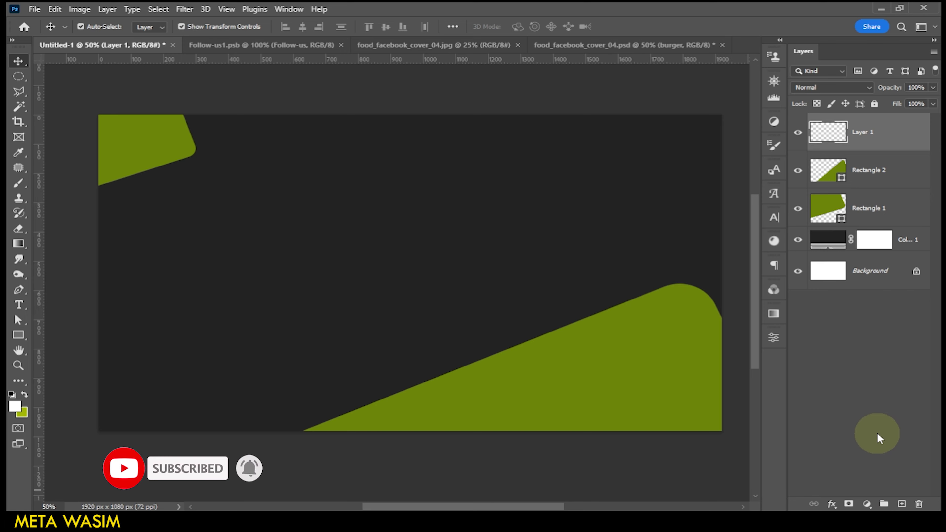
Paint a soft white glow at the canvas centre, set Fill to 53%, and move it below the rectangles.
click(20, 183)
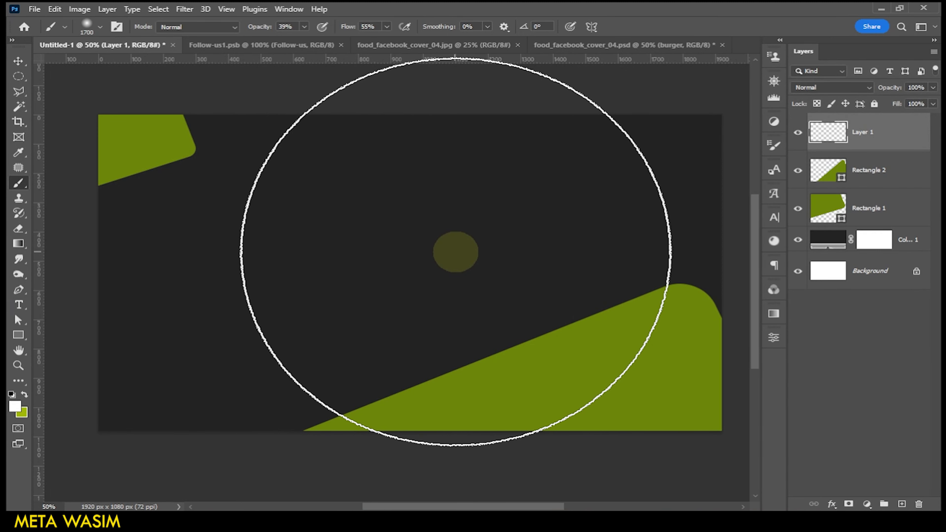
click(458, 252)
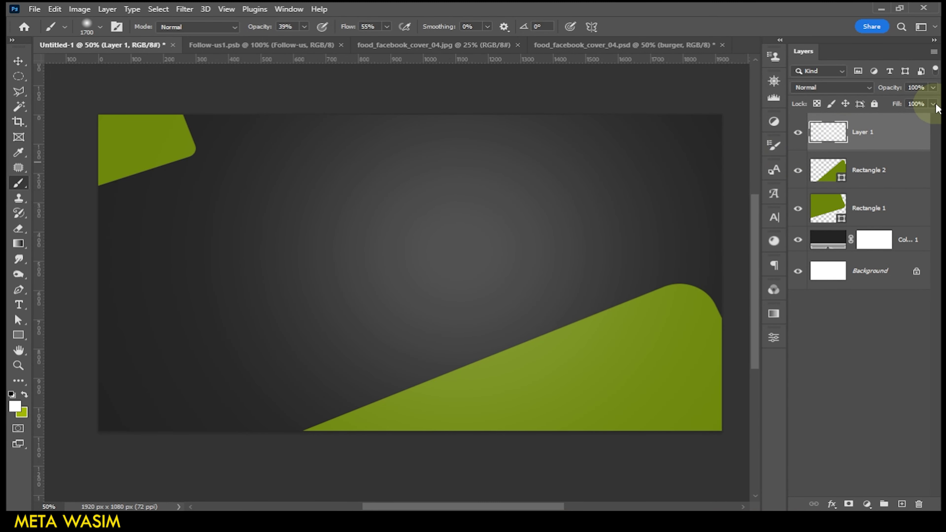
drag(931, 119, 917, 120)
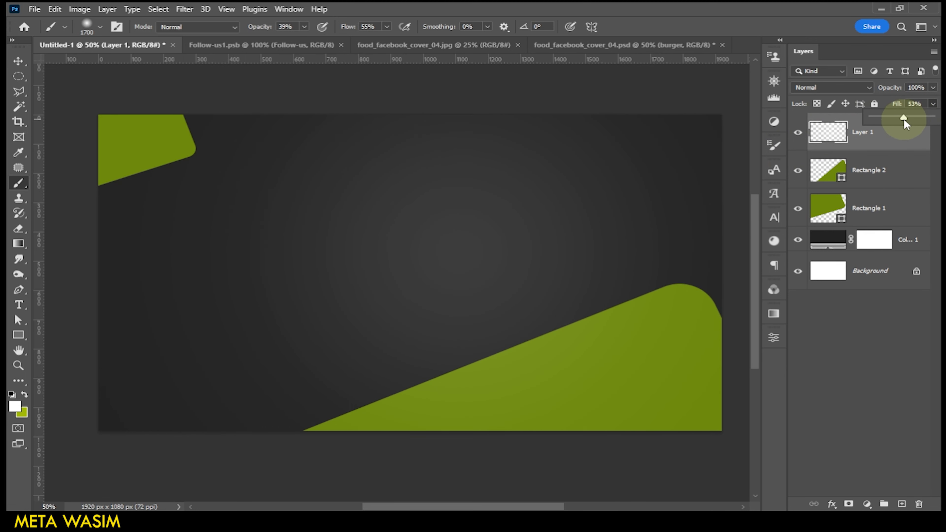
click(862, 136)
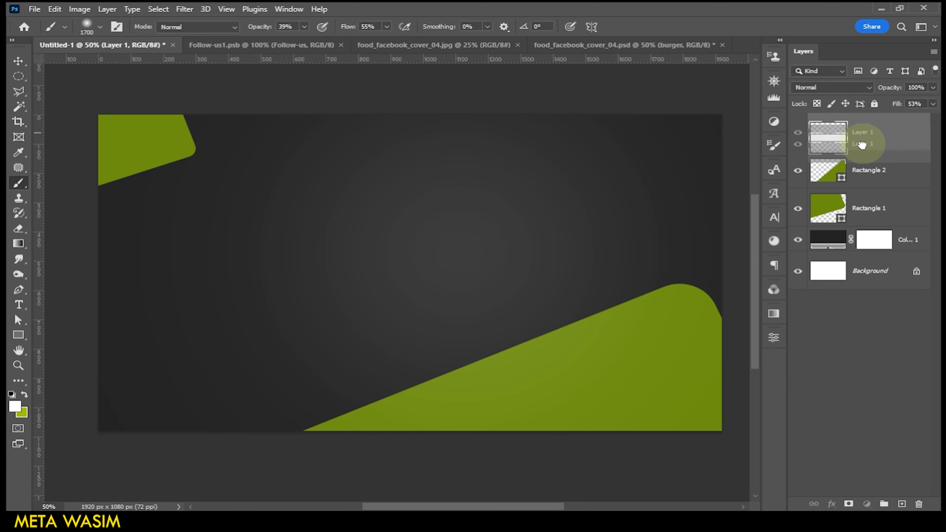
drag(862, 138, 862, 224)
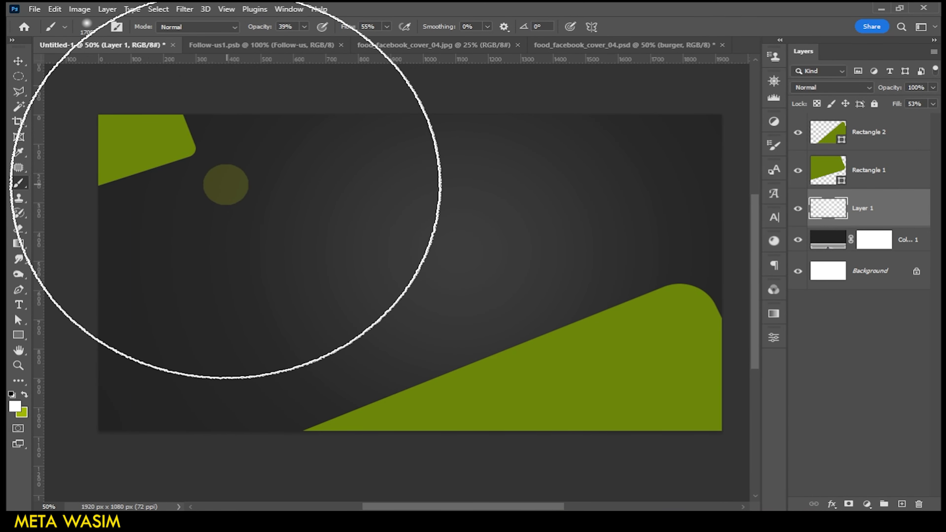
Place Texture-01 copy.png as an embedded image and rasterize it.
click(40, 9)
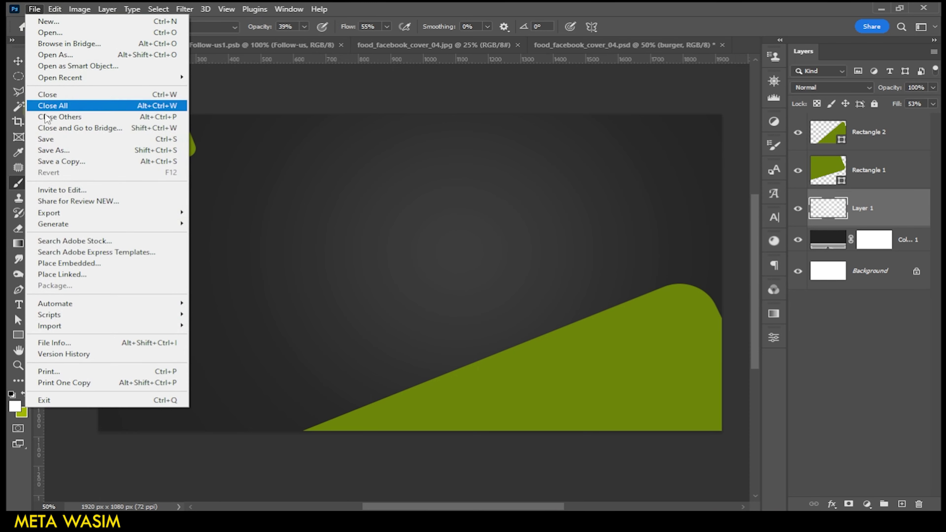
click(87, 263)
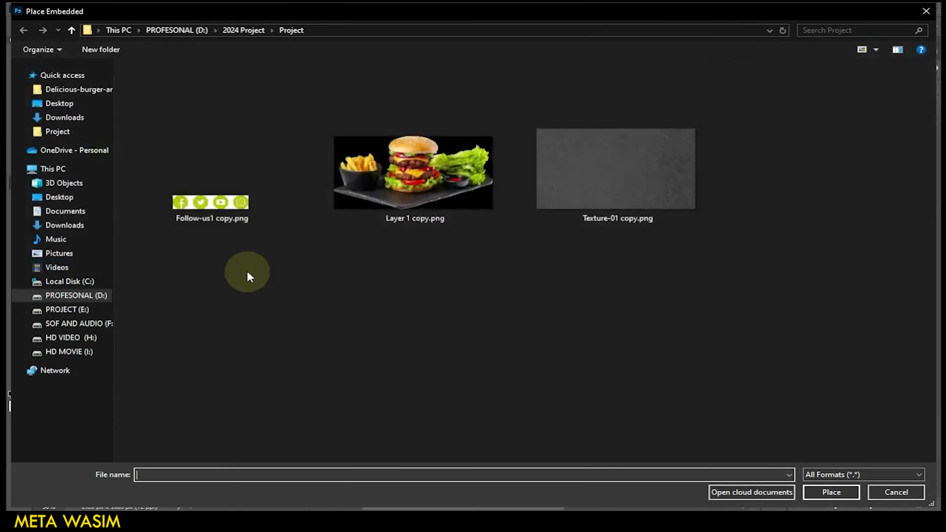
click(615, 172)
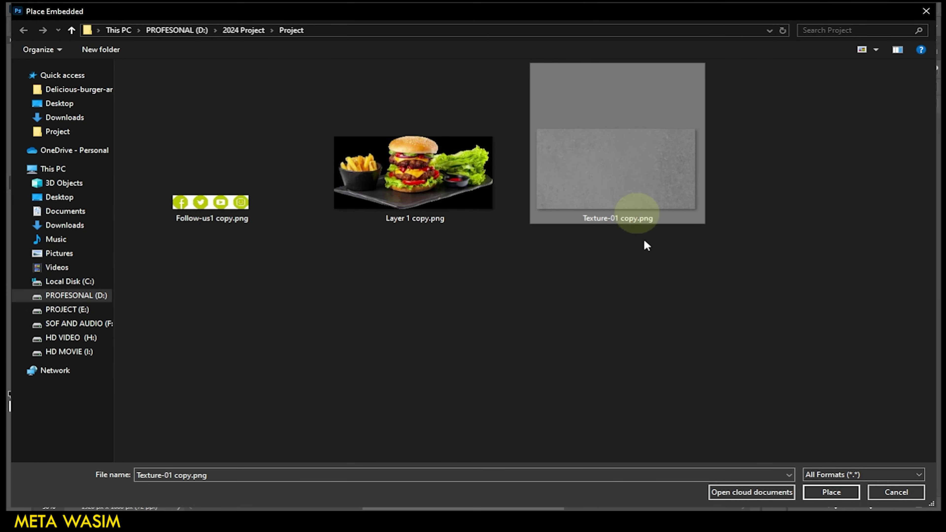
click(832, 499)
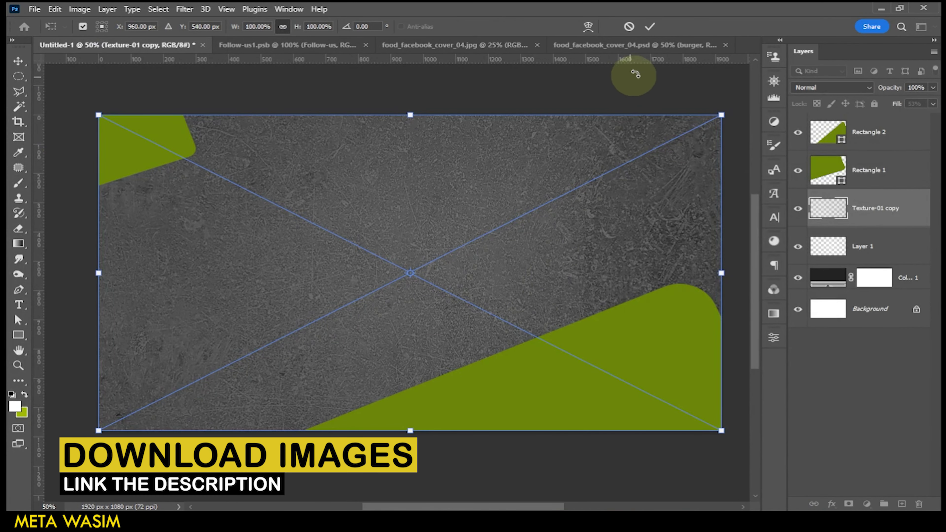
click(650, 27)
click(627, 146)
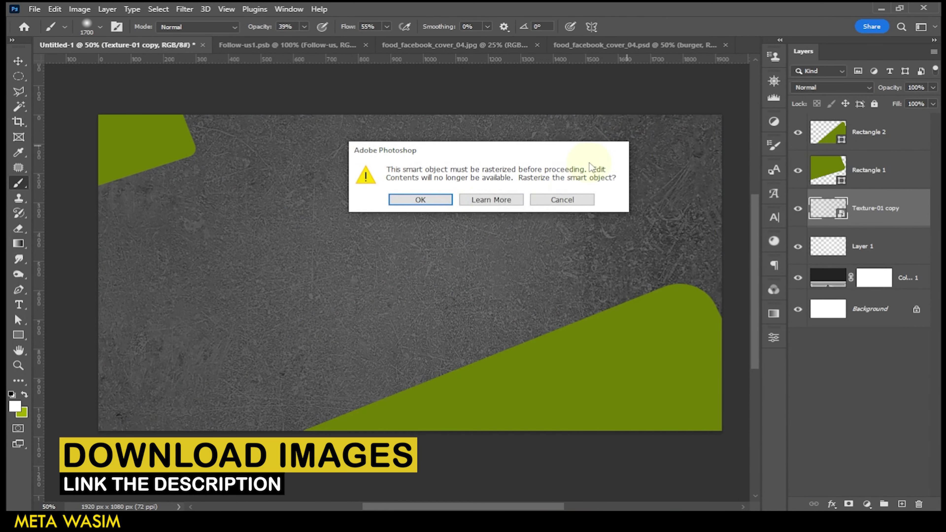
click(442, 206)
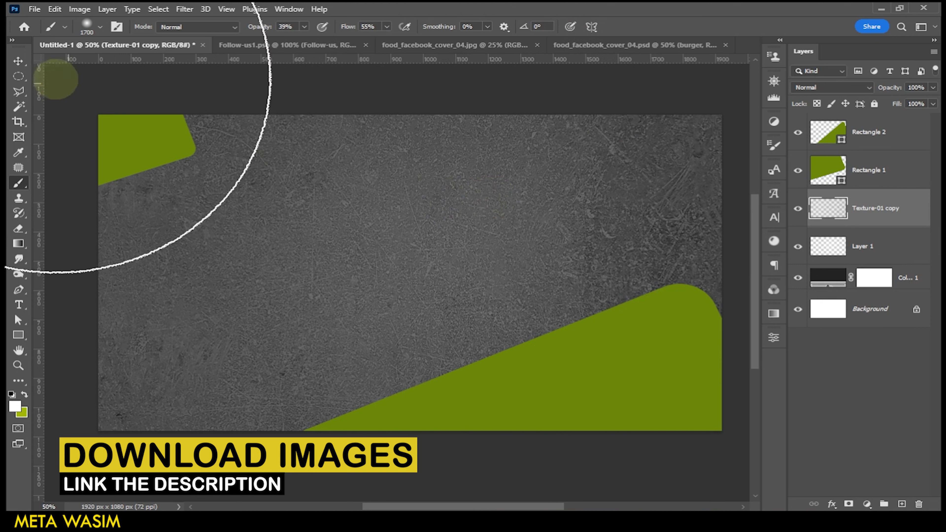
Move the texture layer to the top of the stack in Multiply blend mode.
click(17, 61)
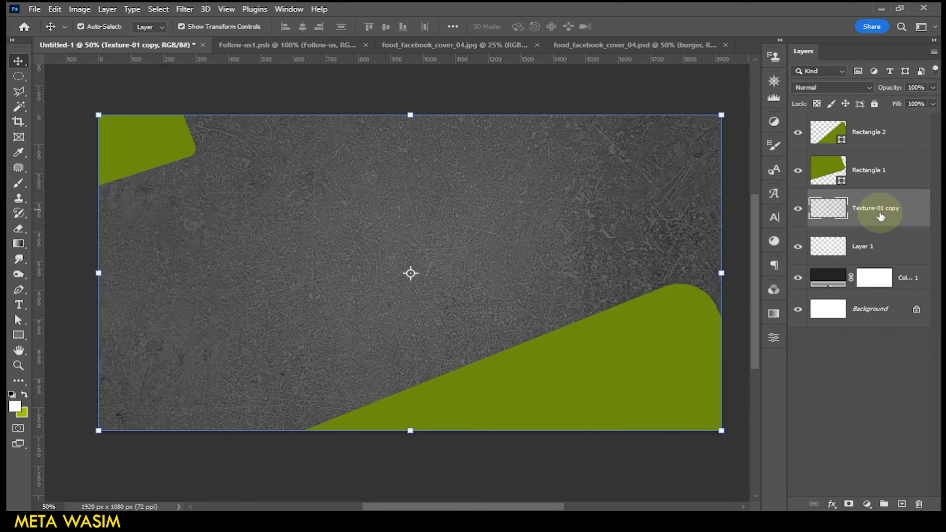
drag(873, 211, 856, 129)
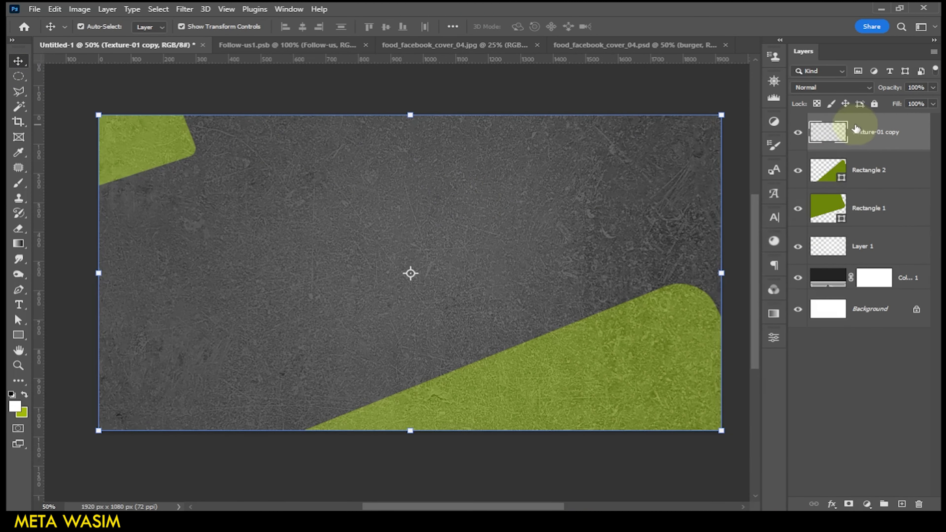
click(867, 87)
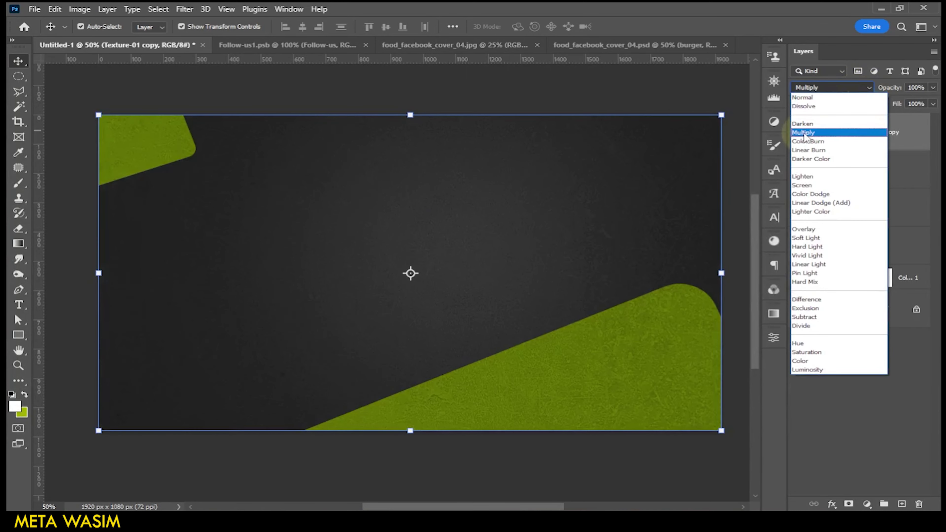
click(809, 134)
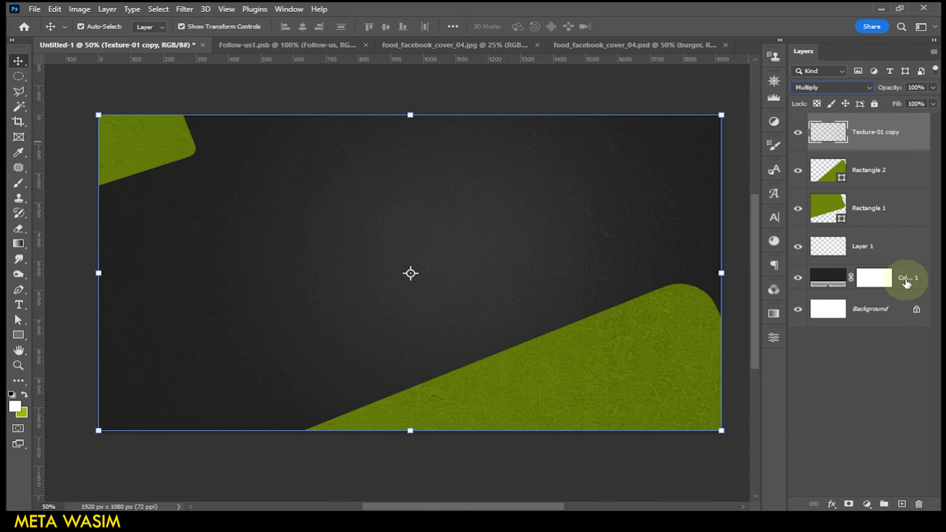
Group every layer from the texture down to the base into a group named Background.
shift+click(891, 309)
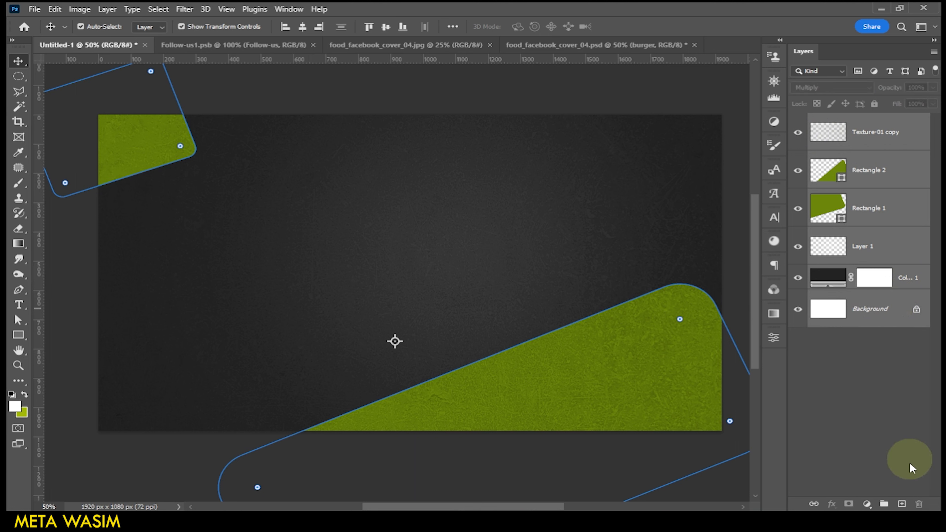
click(885, 504)
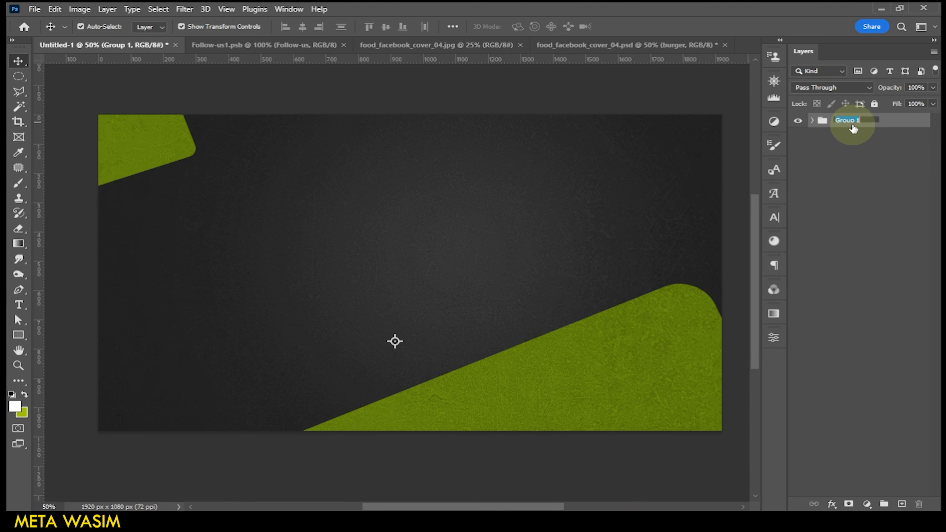
text(Backr)
key(BackSpace)
text(ground)
key(Return)
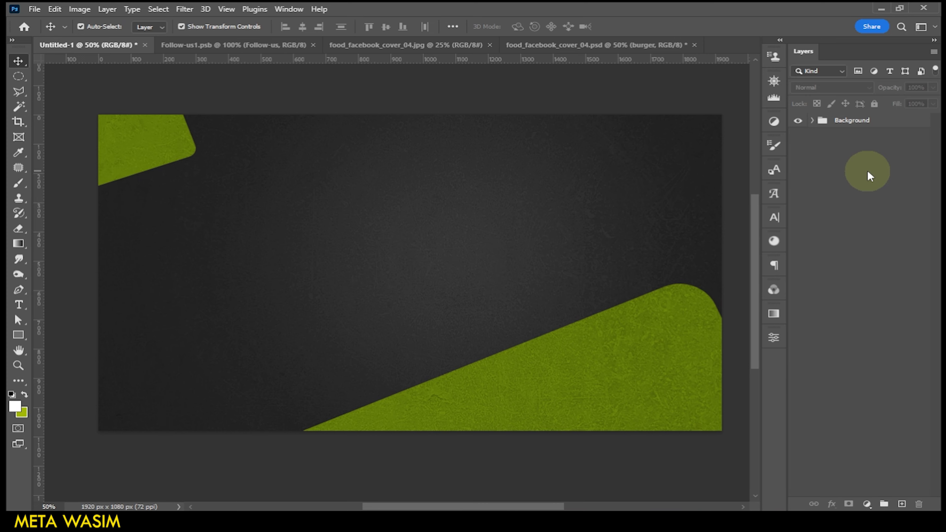
click(34, 9)
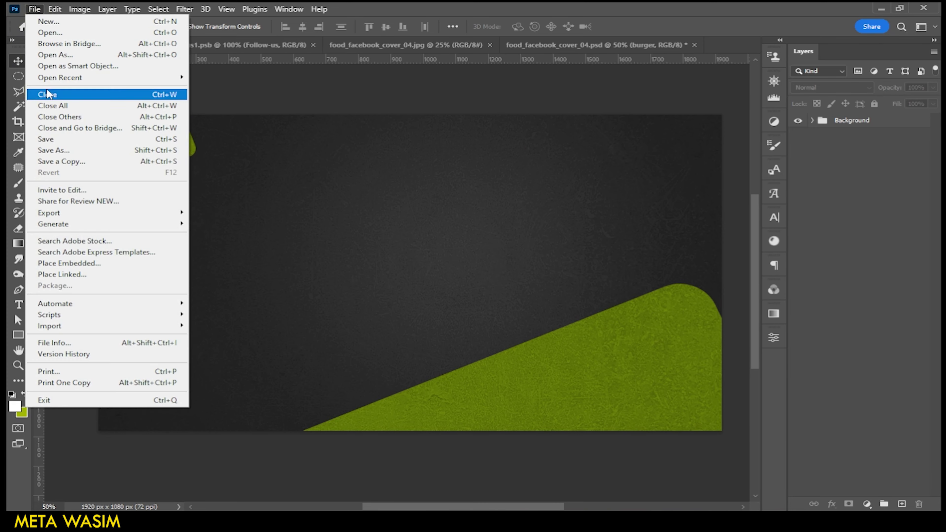
Place Layer 1 copy.png, scaled to about 59%, right of centre over the green wedge.
click(66, 264)
click(414, 156)
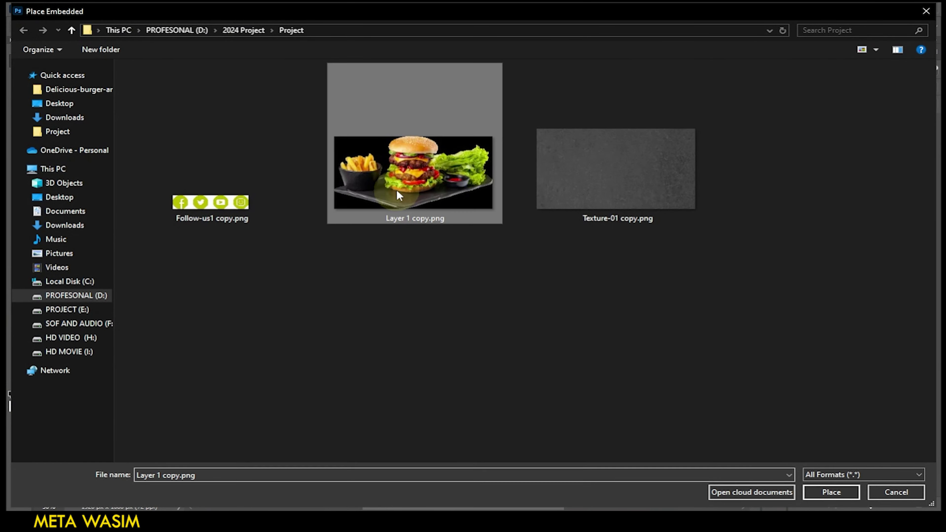
click(835, 490)
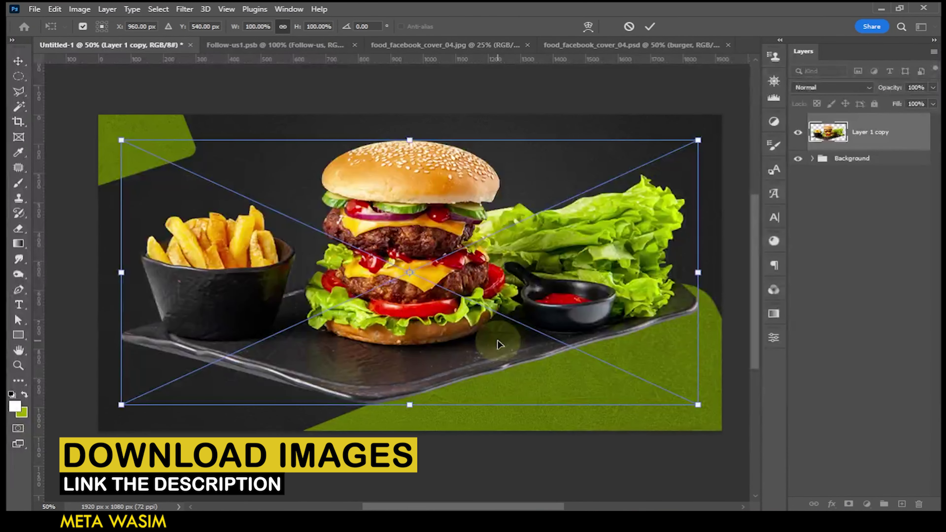
mouse_move(654, 158)
mouse_down()
mouse_move(551, 203)
mouse_move(691, 223)
mouse_up()
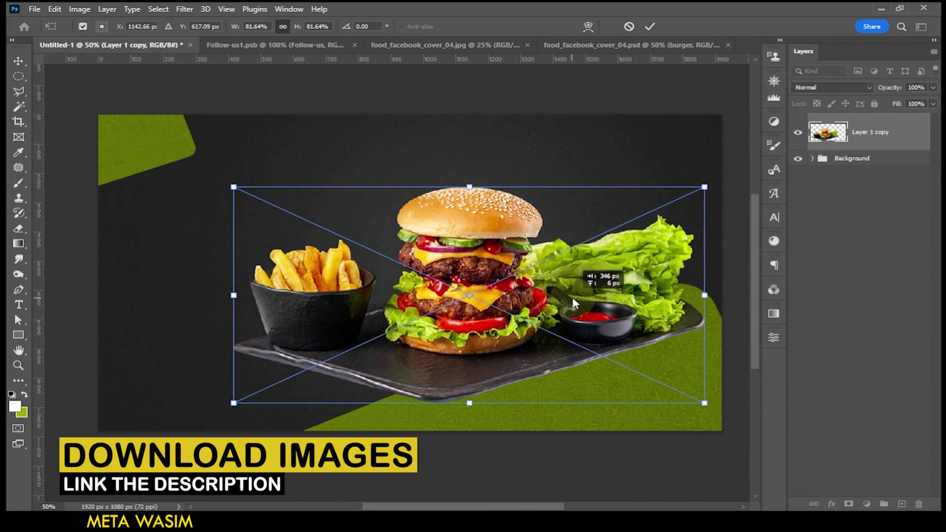
drag(731, 189, 545, 270)
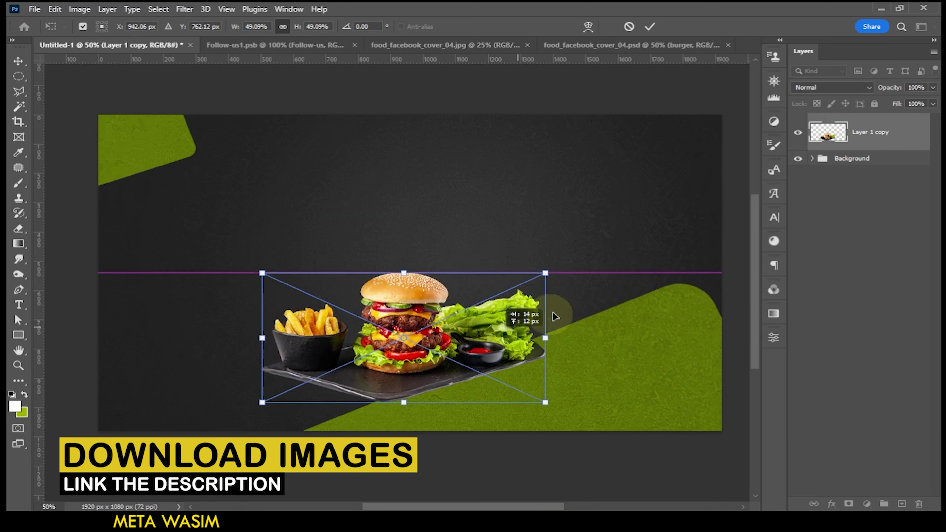
drag(469, 310, 600, 294)
drag(532, 255, 530, 228)
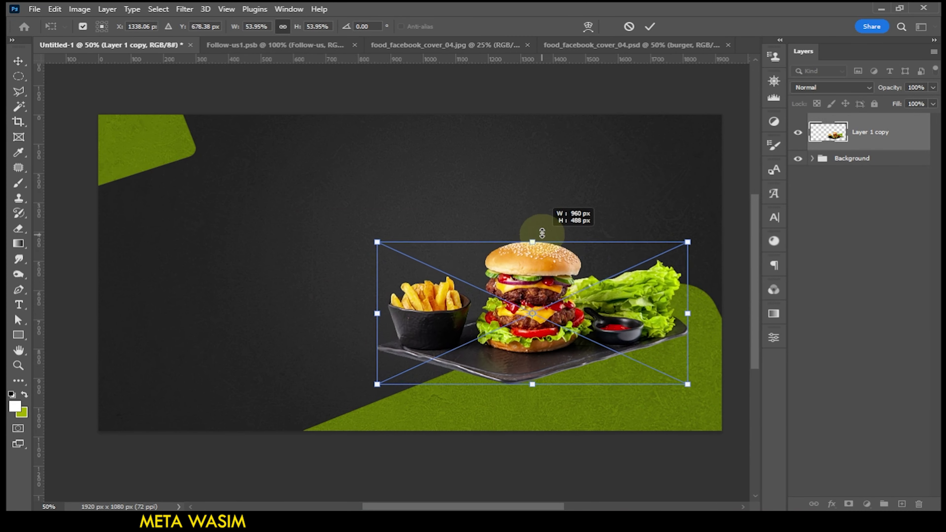
mouse_move(533, 307)
mouse_down()
mouse_move(522, 304)
mouse_move(540, 288)
mouse_up()
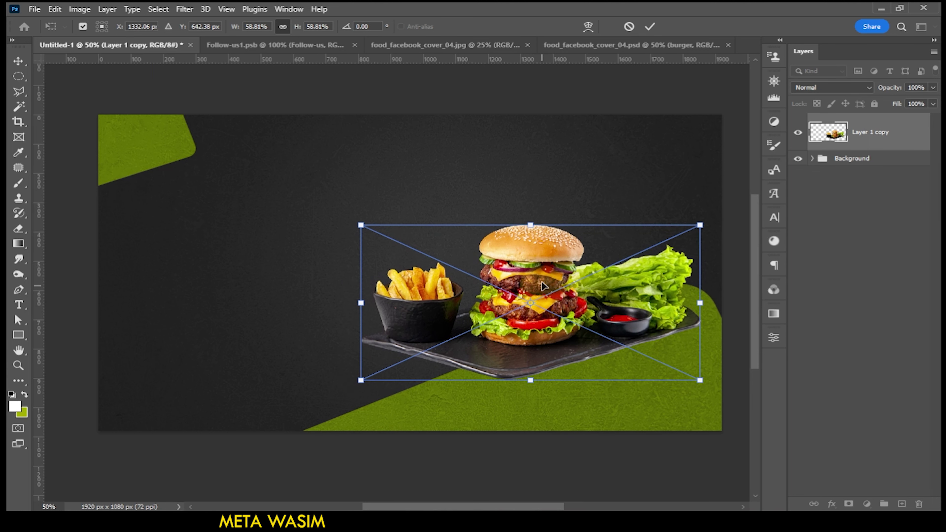
click(650, 27)
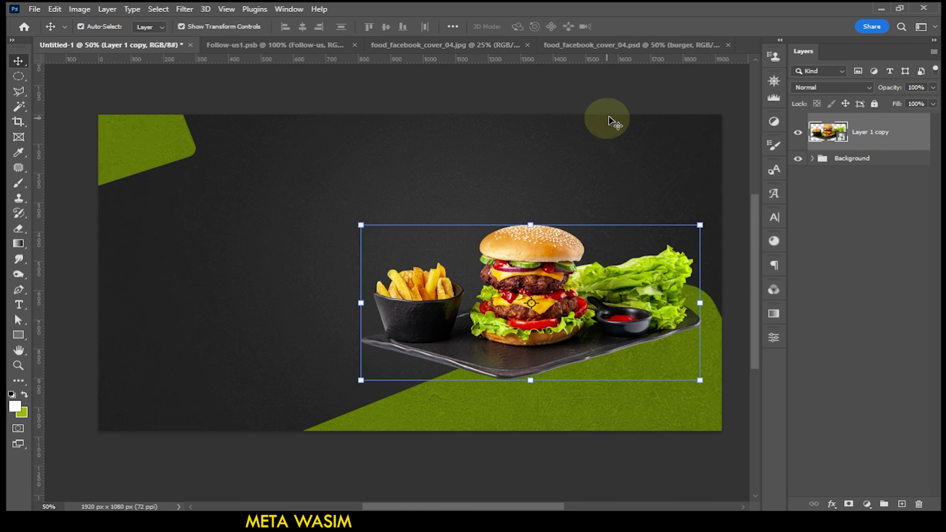
Add a Drop Shadow effect to the burger photo layer.
click(627, 98)
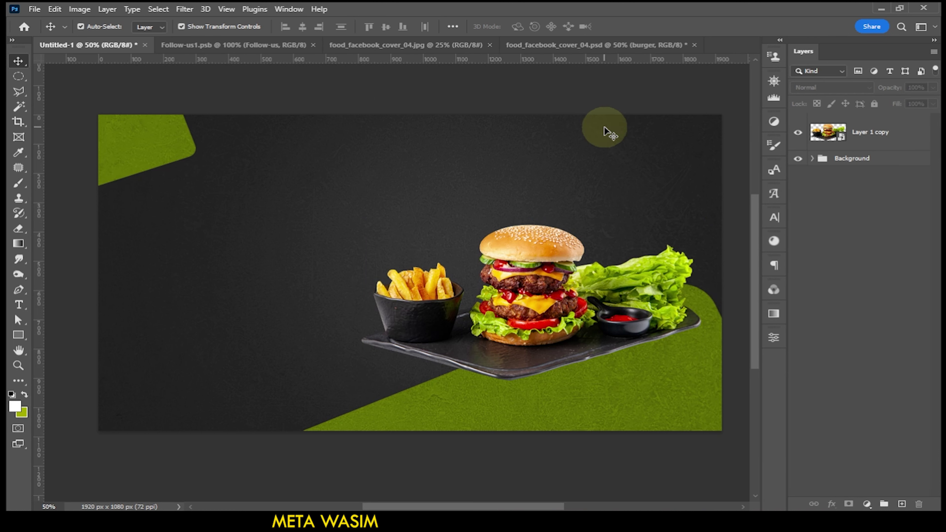
click(853, 143)
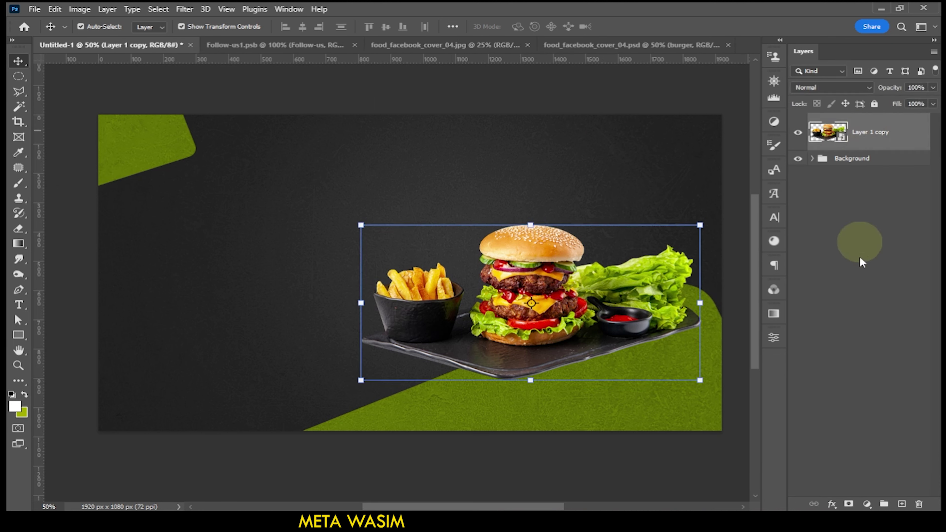
click(833, 504)
click(845, 496)
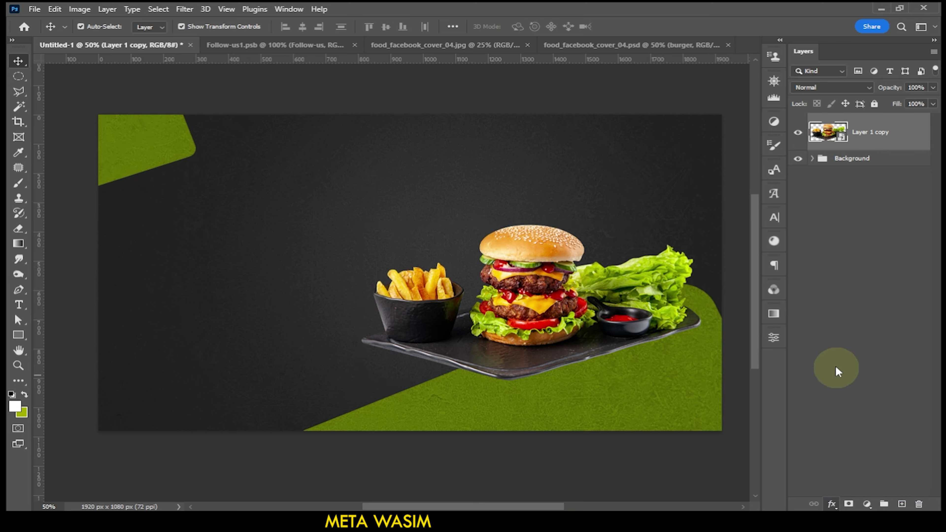
Set the burger's drop shadow to Distance 38, Spread 28, Size 90, then deselect.
drag(539, 62, 403, 35)
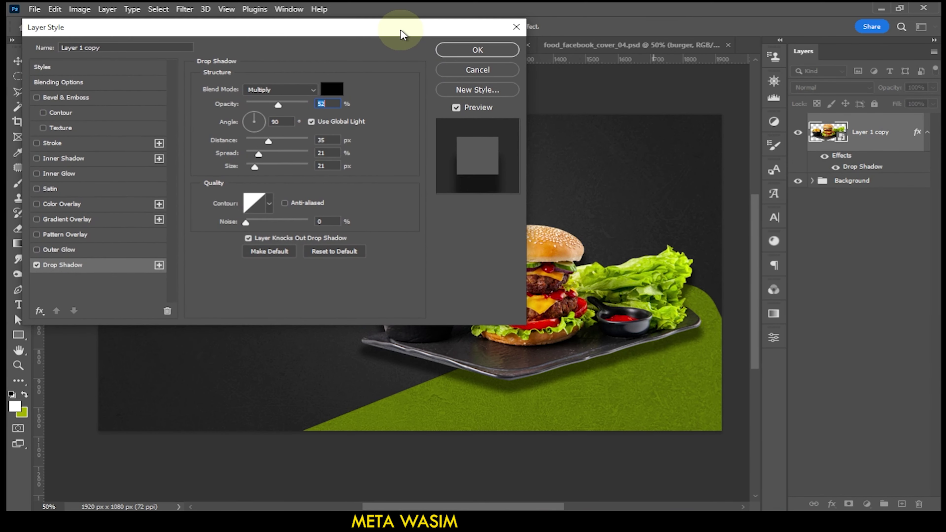
drag(266, 142, 278, 157)
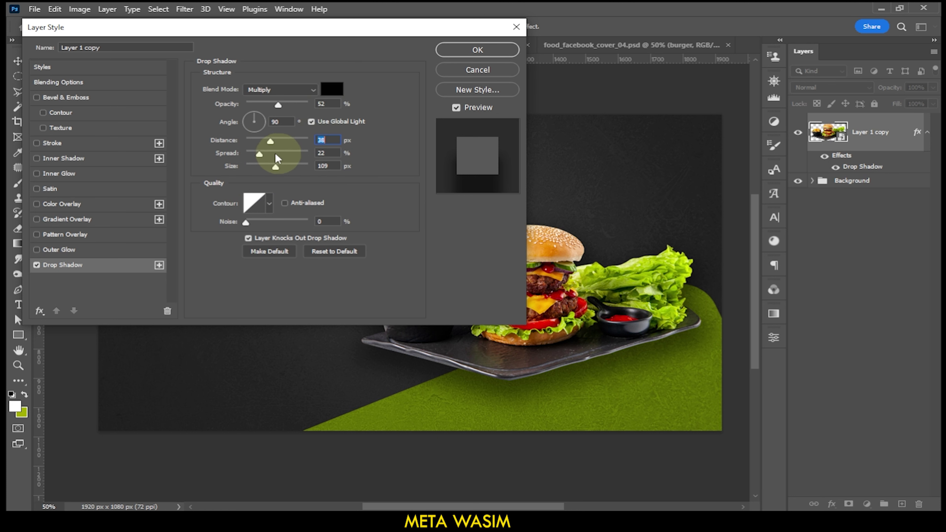
click(454, 50)
click(500, 131)
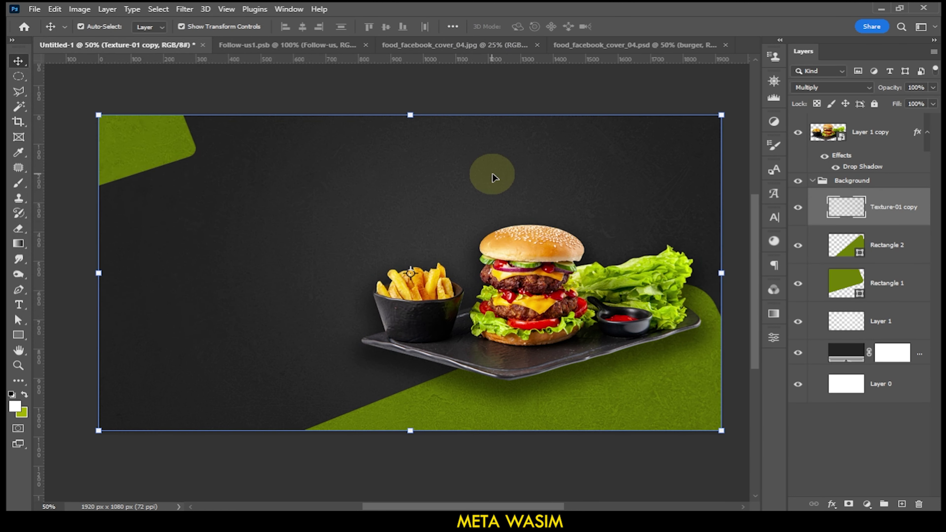
click(520, 84)
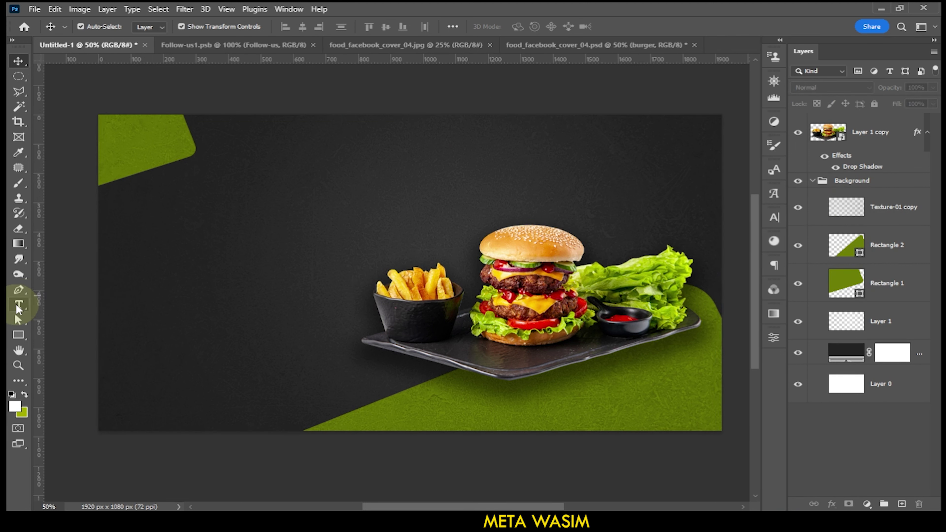
Type BURGER as a new text line left of the food.
click(18, 305)
click(193, 223)
text(BURGER)
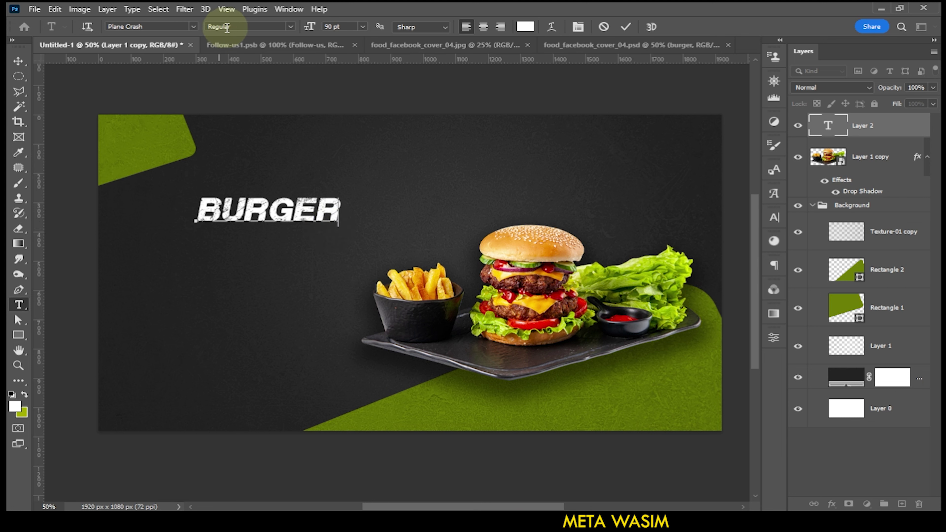
click(626, 26)
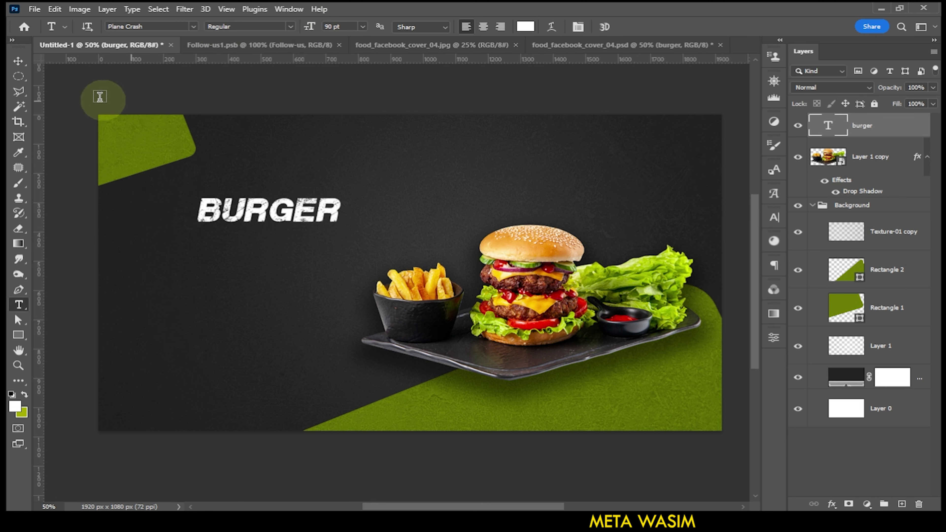
Enlarge BURGER to about 124%, shift it left, and duplicate it onto a line below.
click(18, 61)
mouse_move(339, 195)
mouse_down()
mouse_move(378, 186)
mouse_move(297, 226)
mouse_up()
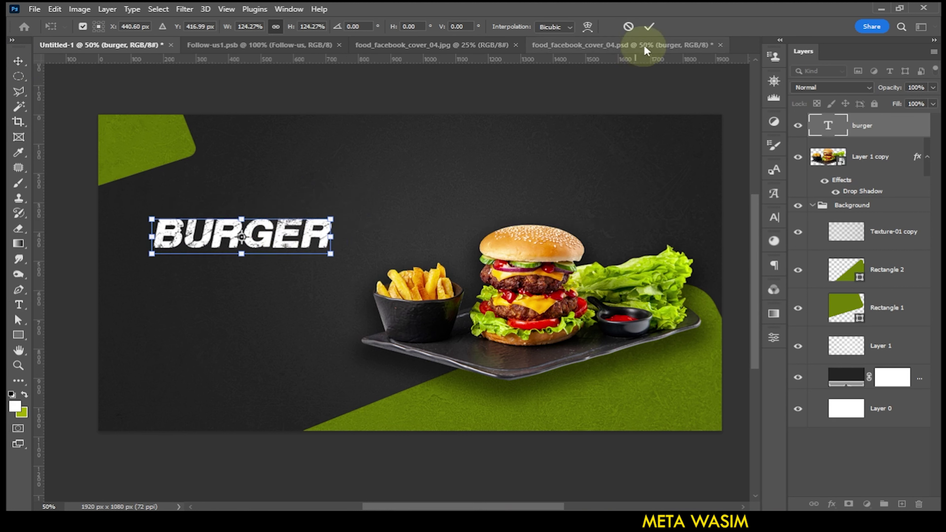
click(650, 26)
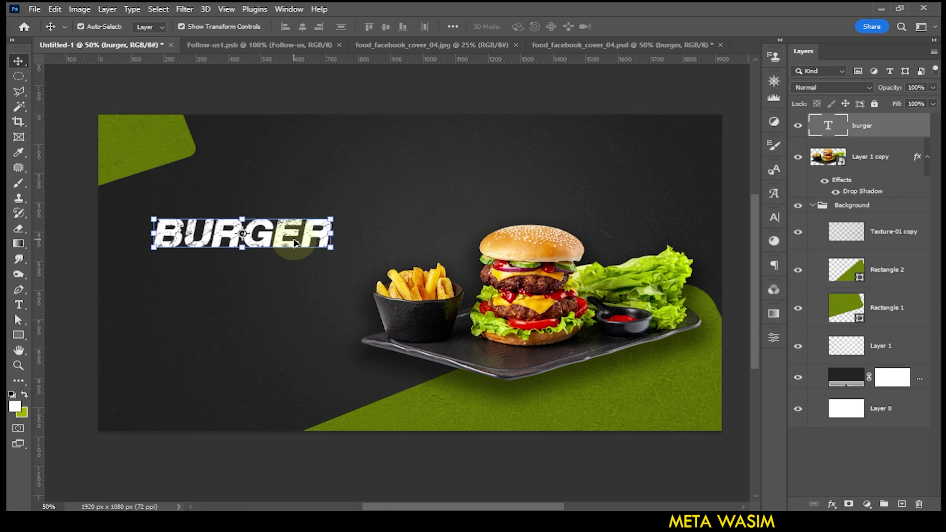
drag(290, 241, 290, 280)
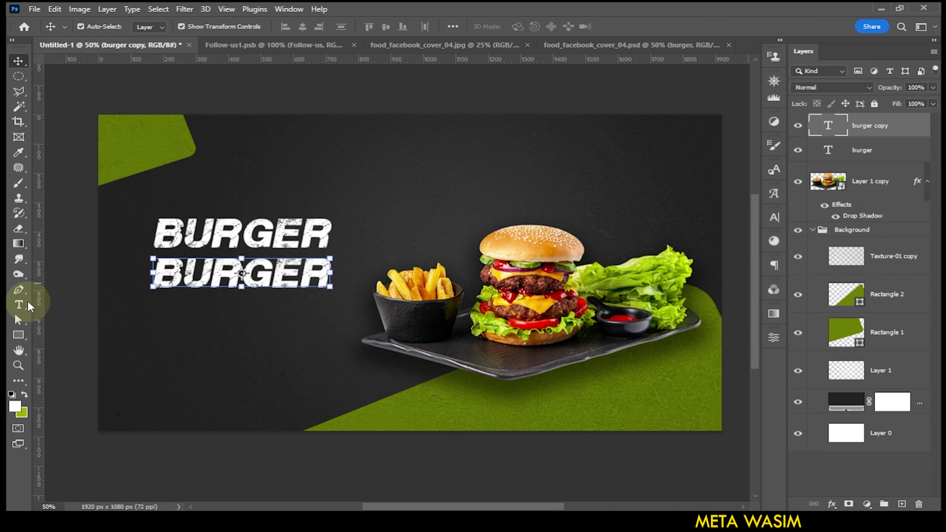
Replace the duplicated BURGER word with MENU.
click(18, 305)
double_click(156, 272)
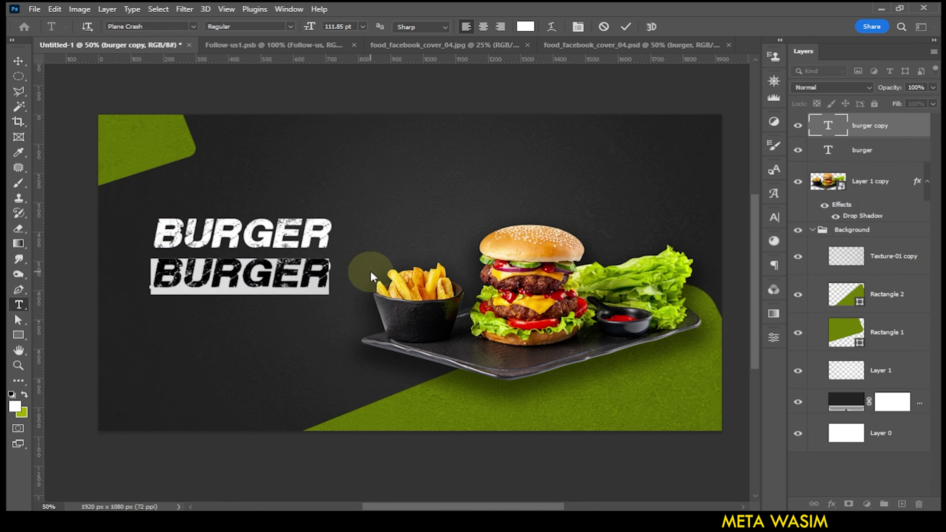
key(BackSpace)
text(ME)
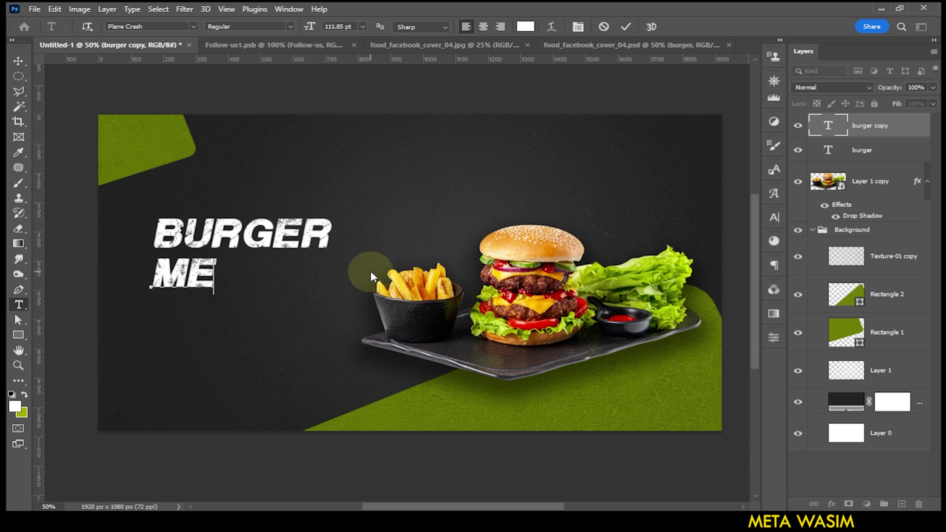
text(NU)
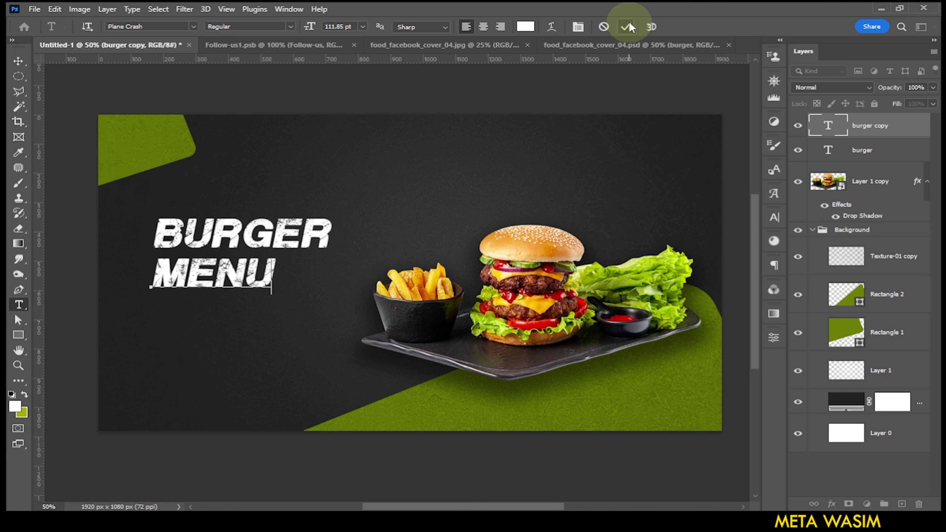
click(626, 27)
Scale MENU to about 147% so it matches BURGER's width.
click(19, 61)
drag(276, 272, 326, 272)
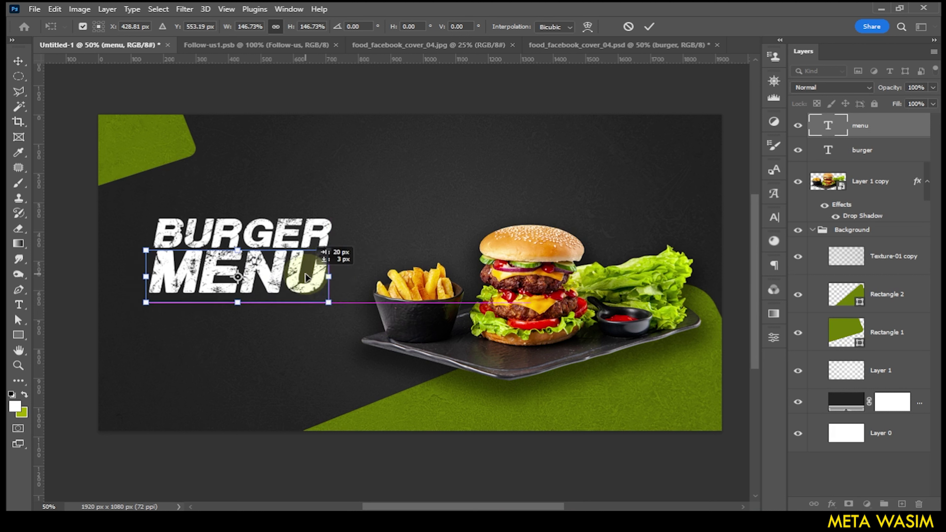
drag(326, 273, 327, 277)
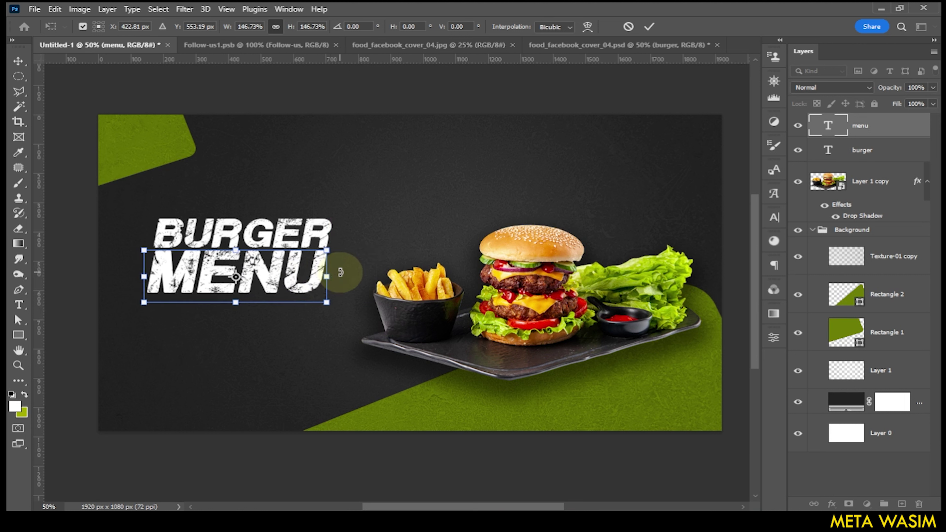
click(649, 27)
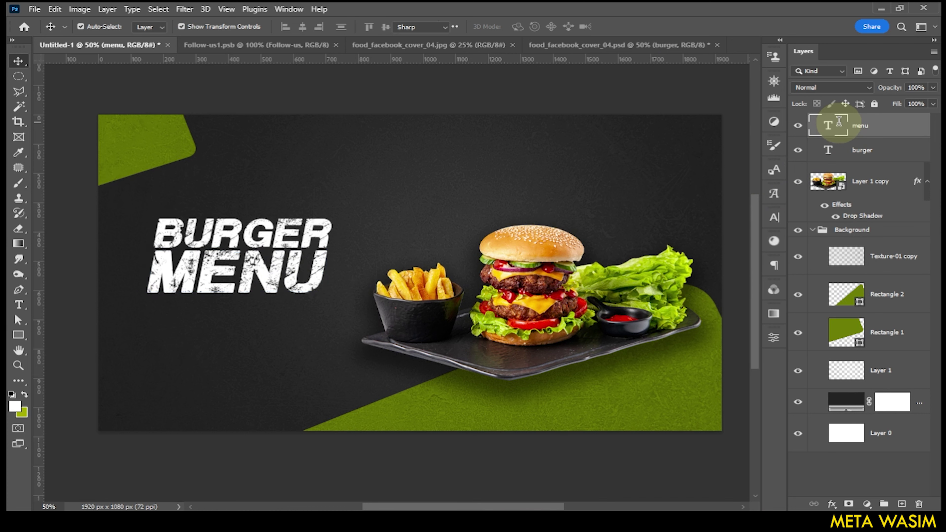
Colour MENU with the banner's olive green and start a text line beneath it.
double_click(828, 126)
click(526, 26)
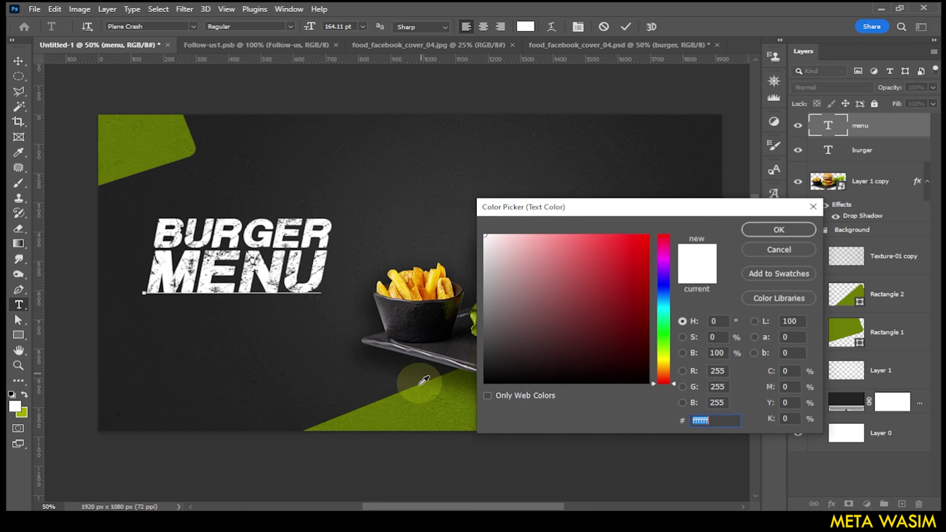
click(410, 403)
click(779, 230)
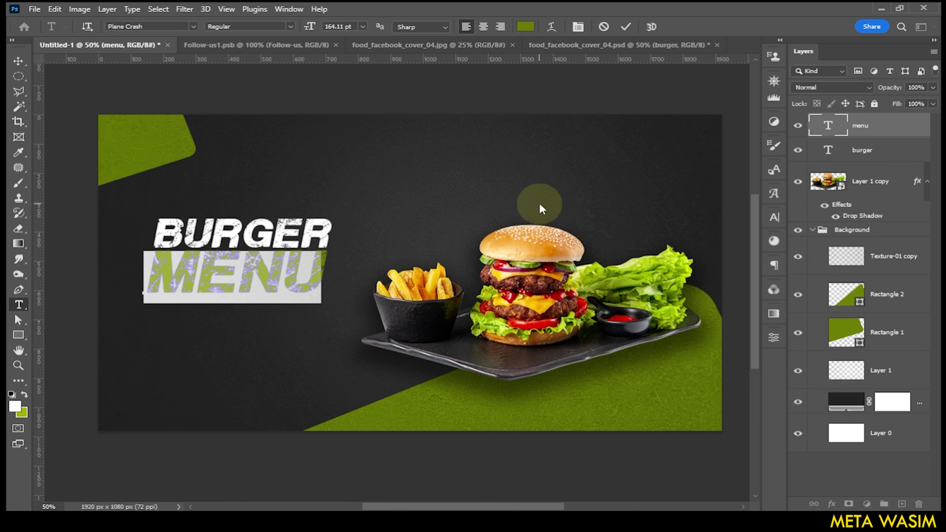
click(626, 26)
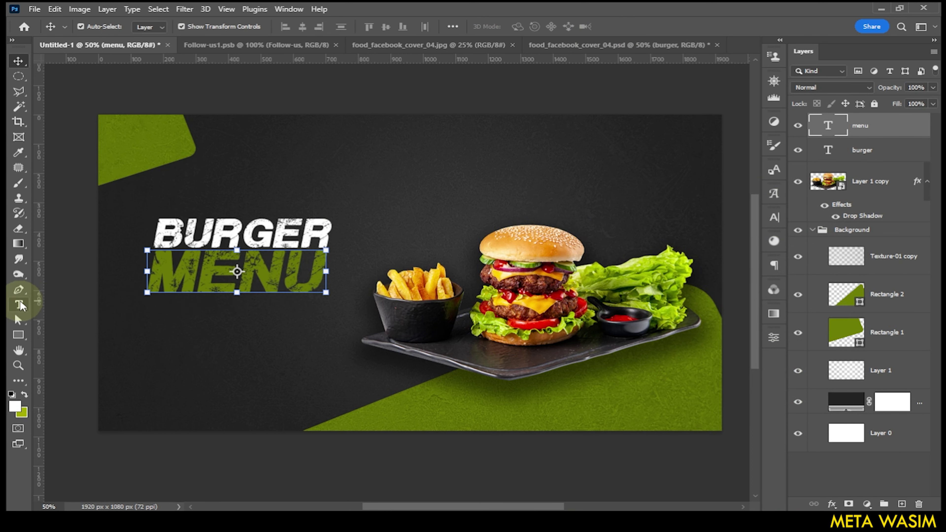
click(18, 305)
click(194, 313)
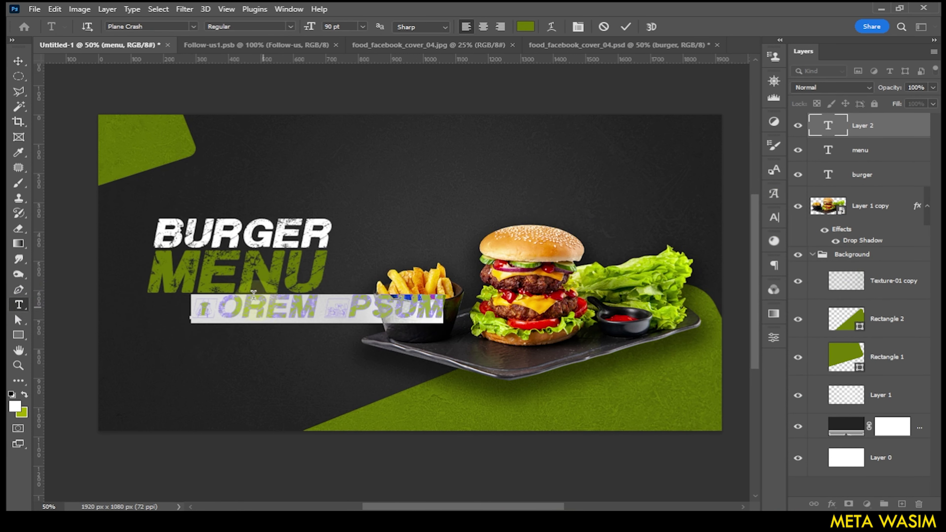
Type Limited Offer in the Arthemis script font.
click(194, 26)
scroll(264, 257, down, 5)
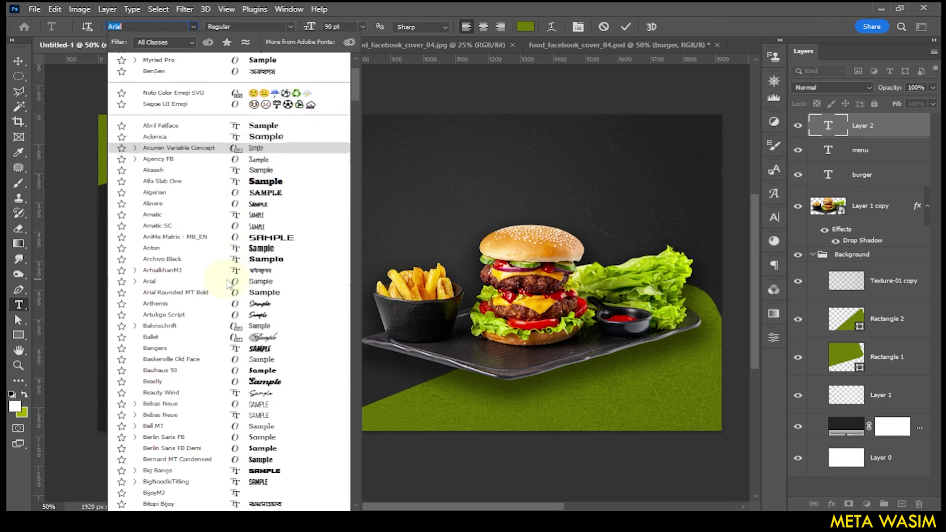
scroll(264, 258, down, 5)
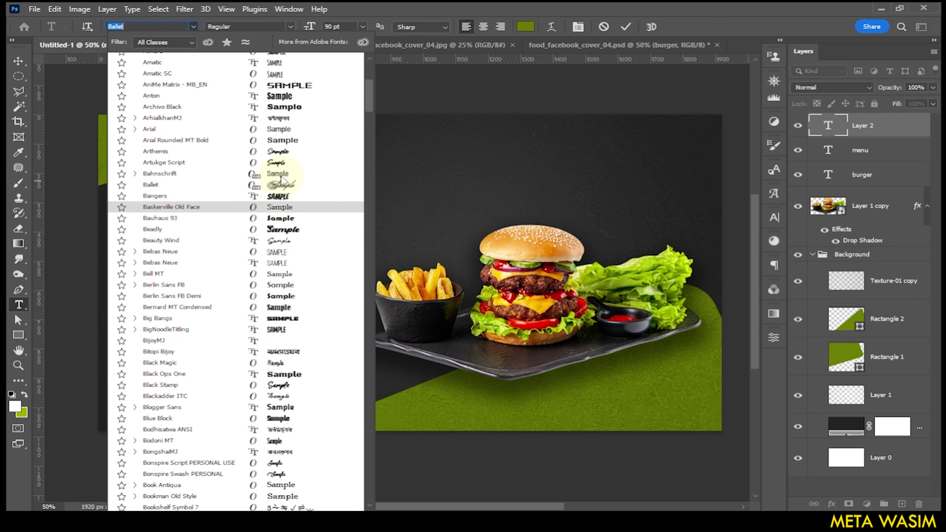
click(274, 152)
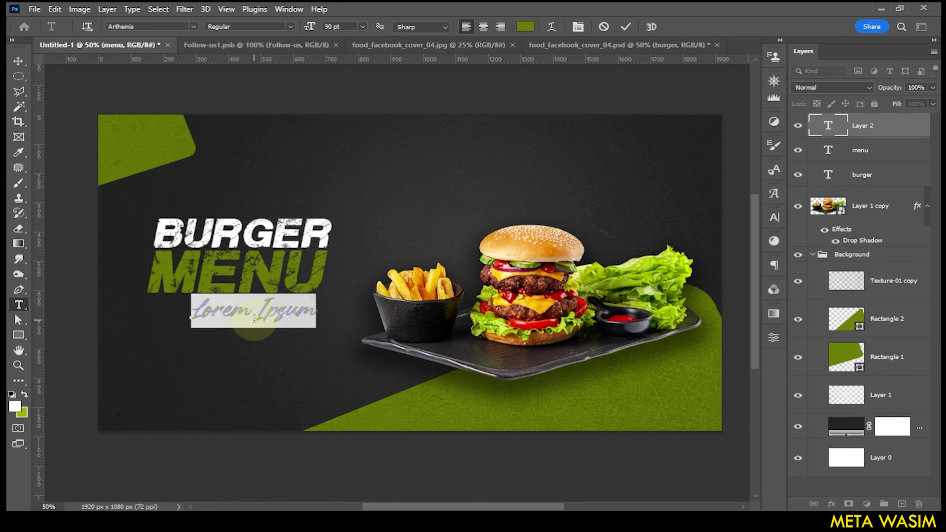
text(Limited Offer)
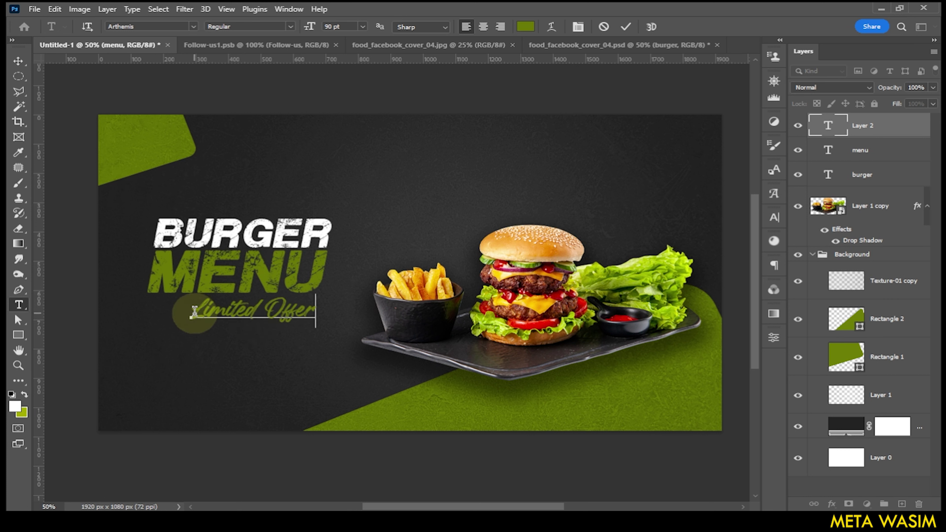
Make the Limited Offer text white.
drag(191, 313, 372, 313)
click(526, 26)
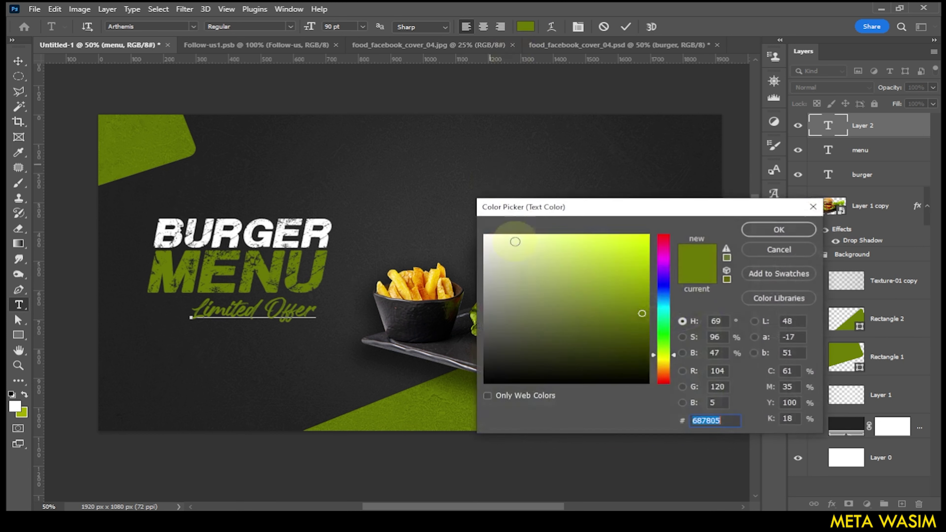
click(484, 235)
click(770, 233)
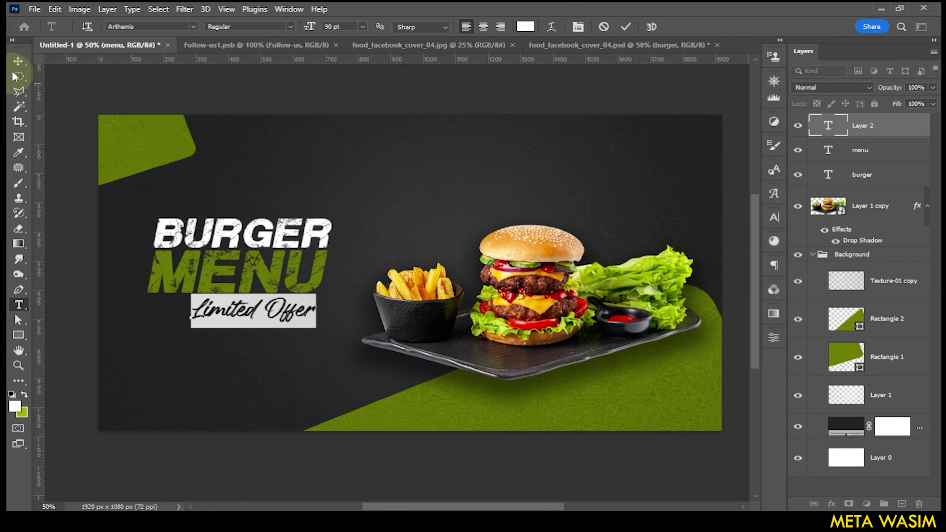
click(19, 61)
Scale Limited Offer to about 140%, overlapping MENU's bottom, then start a line above BURGER.
key(ctrl+t)
mouse_move(316, 294)
mouse_down()
mouse_move(366, 281)
mouse_move(301, 290)
mouse_up()
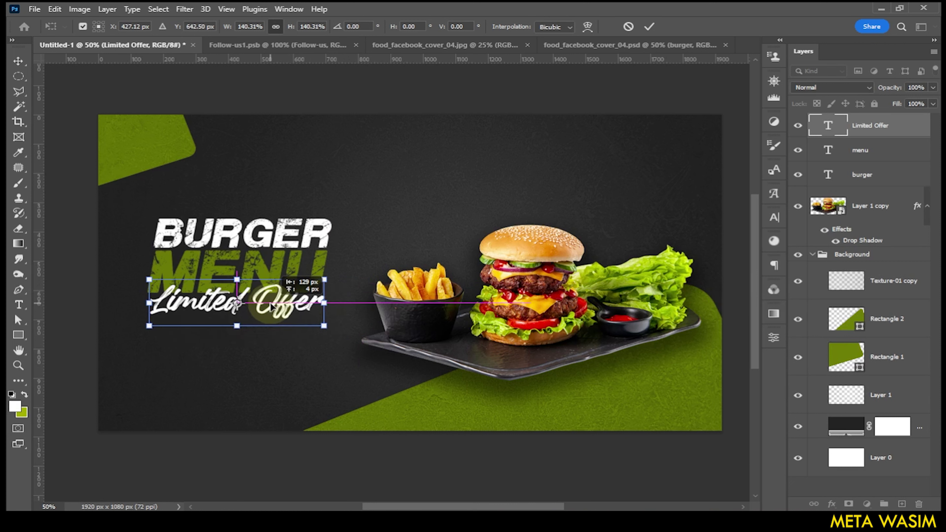
drag(313, 322, 324, 303)
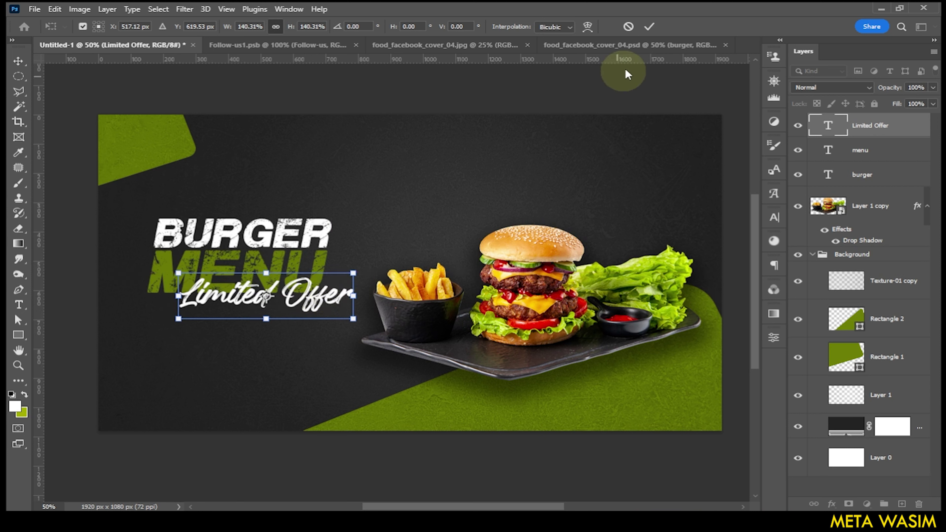
click(649, 26)
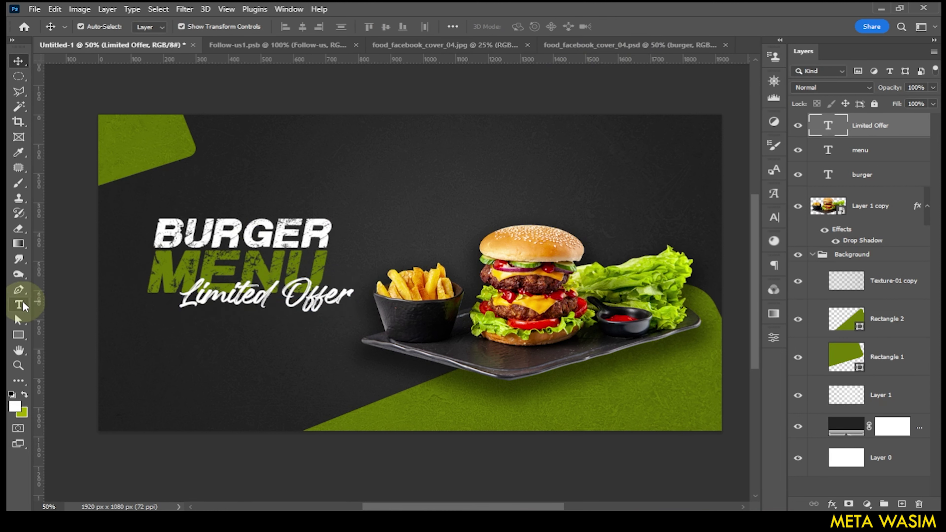
click(22, 306)
click(170, 197)
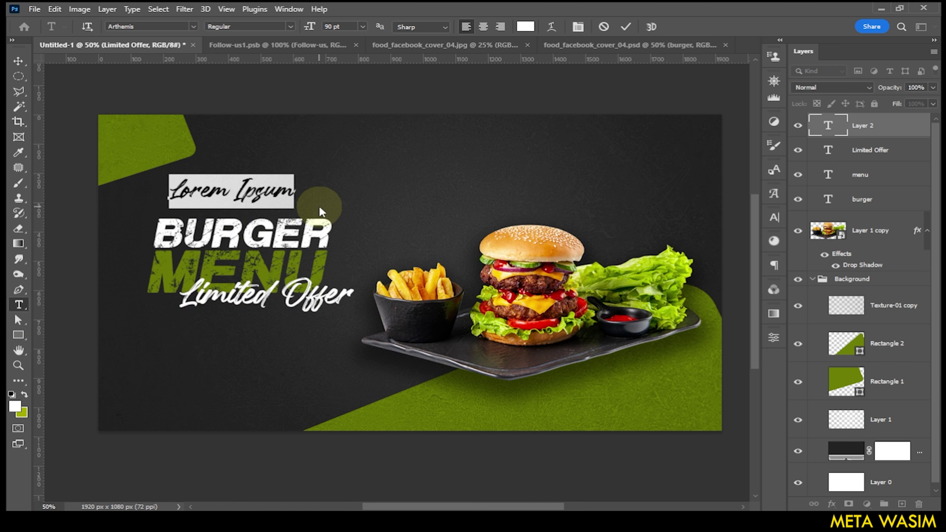
Type Delicious above BURGER and scale it to about 121%.
text(Deli)
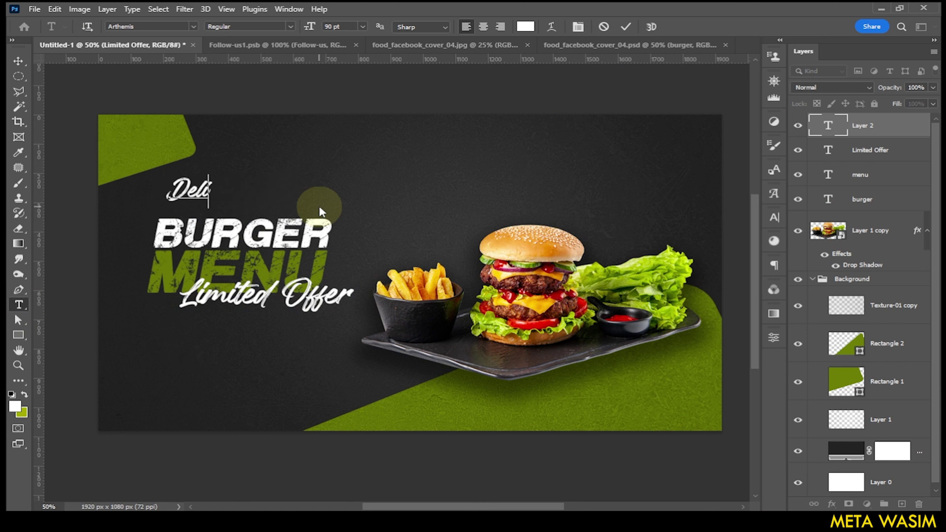
text(cious)
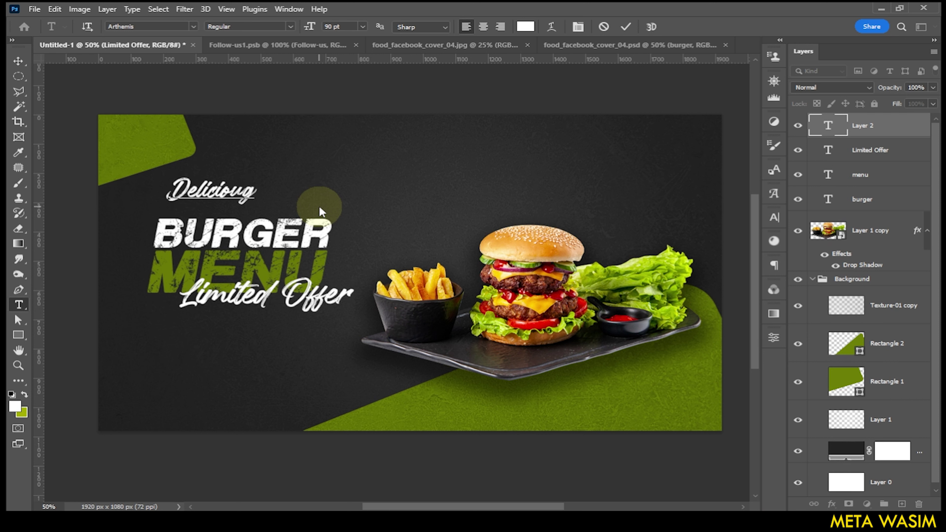
click(18, 61)
mouse_move(238, 200)
mouse_down()
mouse_move(219, 212)
mouse_move(250, 186)
mouse_move(235, 207)
mouse_up()
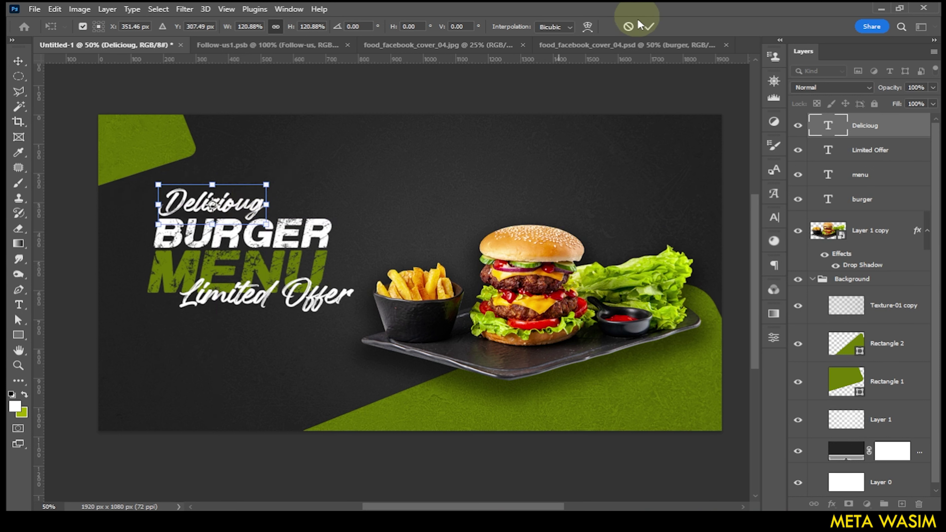
click(648, 26)
click(421, 234)
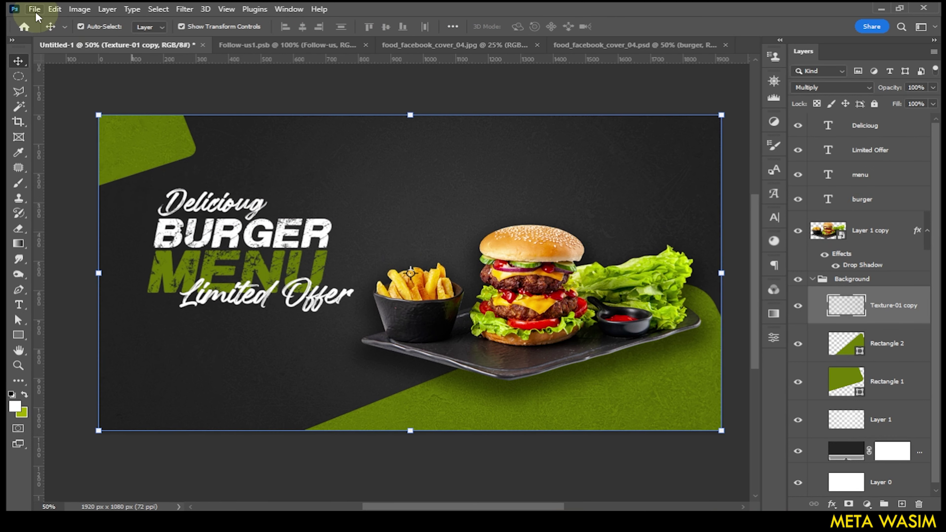
Embed Follow-us1 copy.png, scale it to 159% and move it to the top-right corner.
click(34, 10)
click(40, 265)
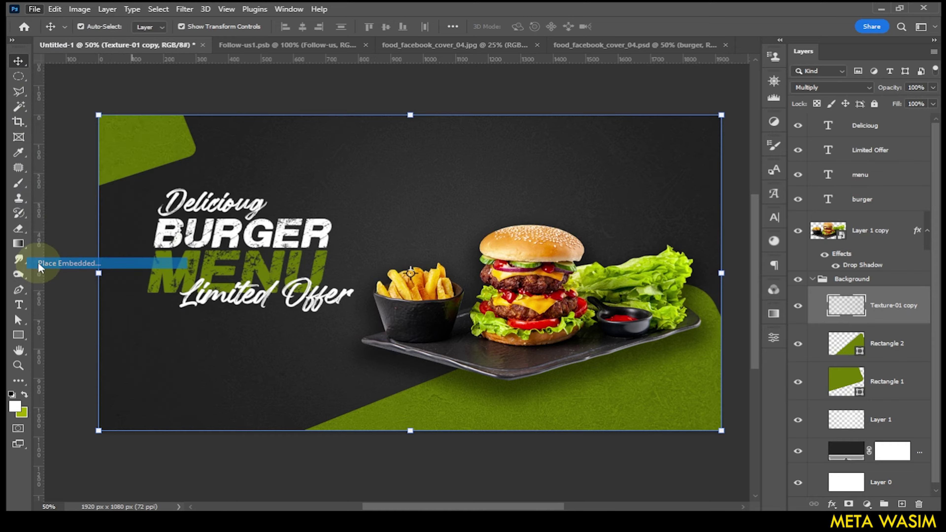
click(205, 149)
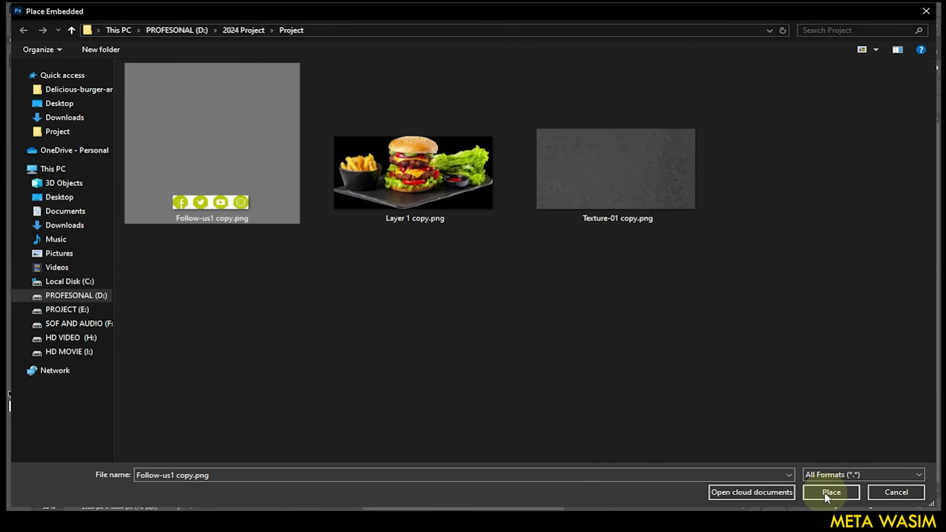
click(831, 492)
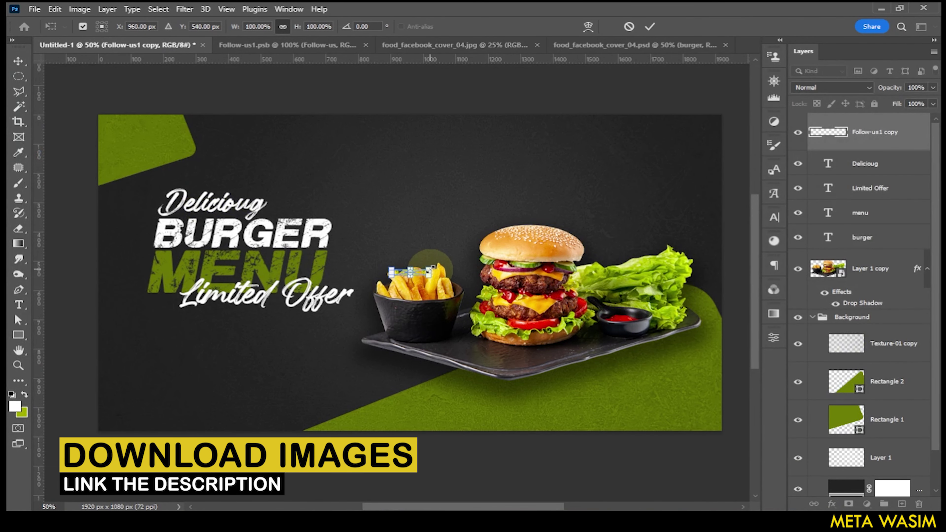
drag(430, 267, 450, 262)
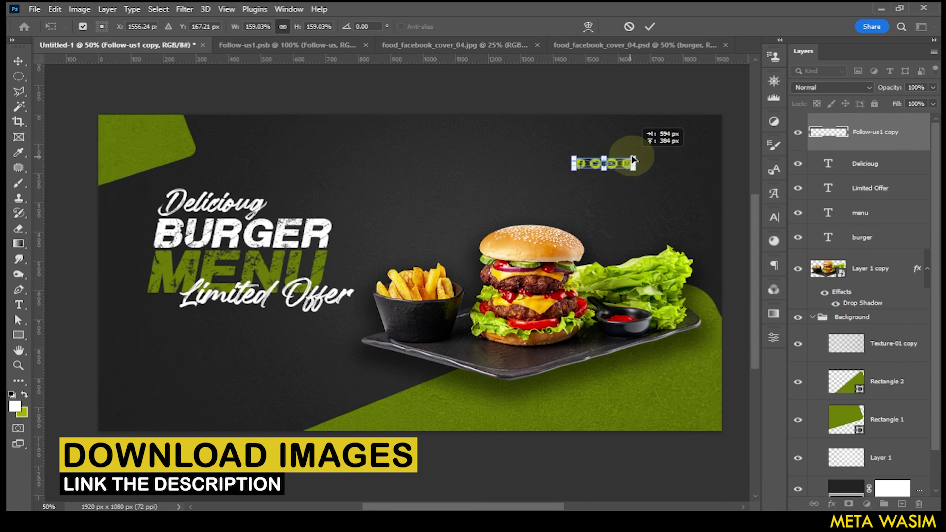
drag(446, 271, 696, 162)
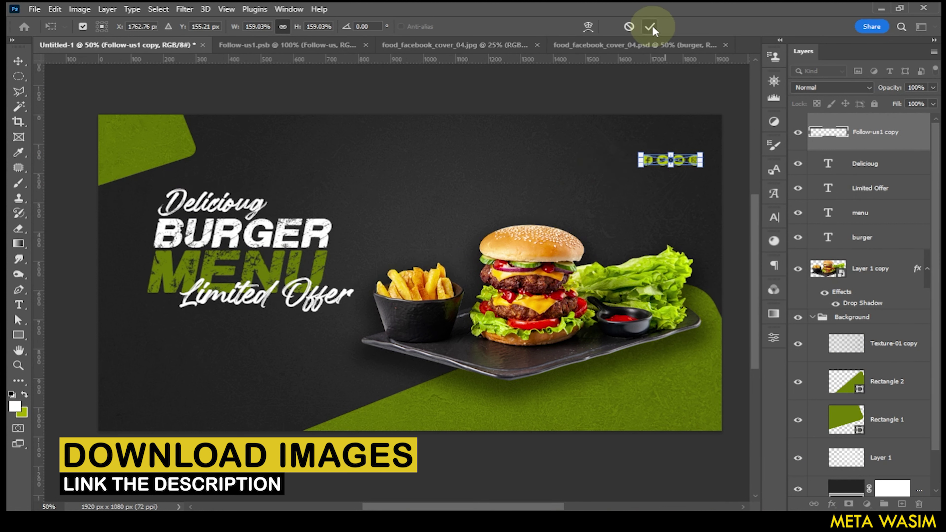
click(651, 26)
click(18, 305)
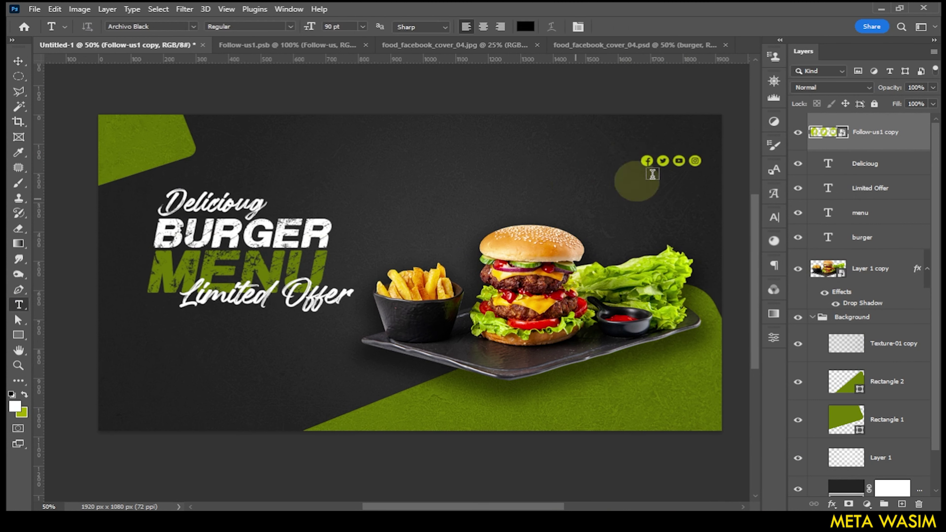
Add white 36 pt Follow us Now text above the social icons.
click(588, 141)
click(525, 26)
drag(545, 256, 447, 200)
click(760, 234)
click(362, 26)
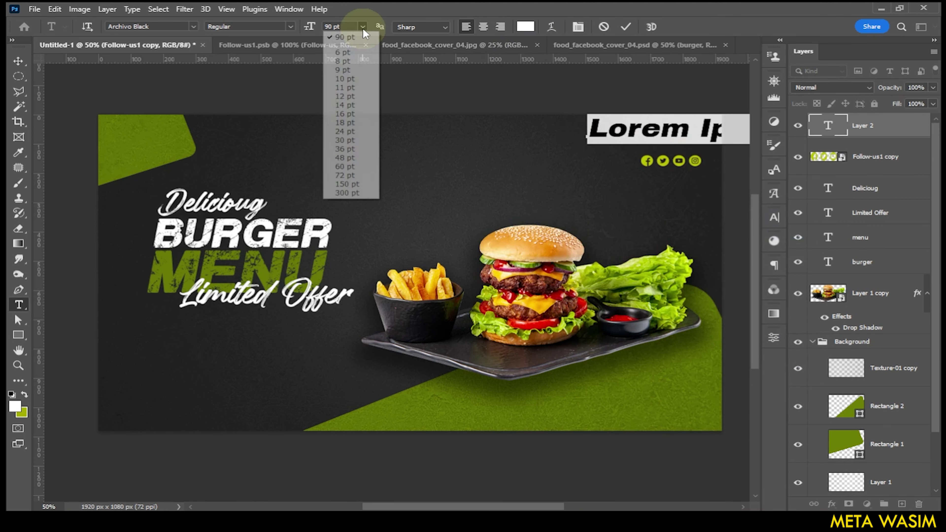
click(344, 149)
text(Follow us Now)
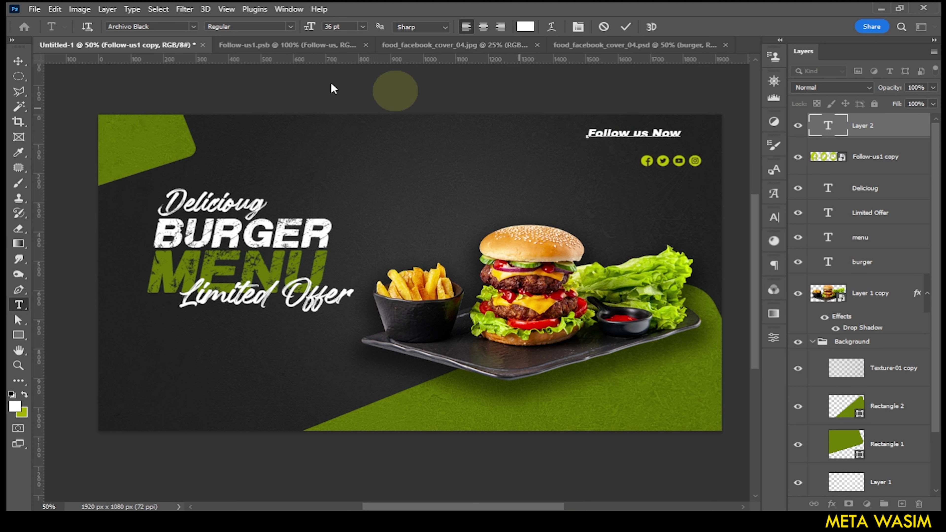
click(18, 60)
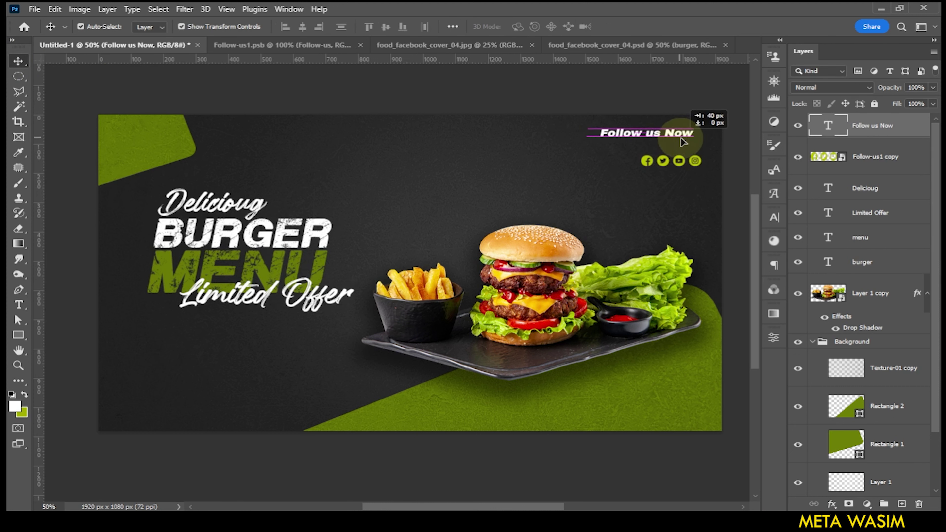
Shrink Follow us Now to about 74% and position it above the icons.
drag(667, 136, 688, 143)
click(613, 136)
drag(612, 135, 633, 138)
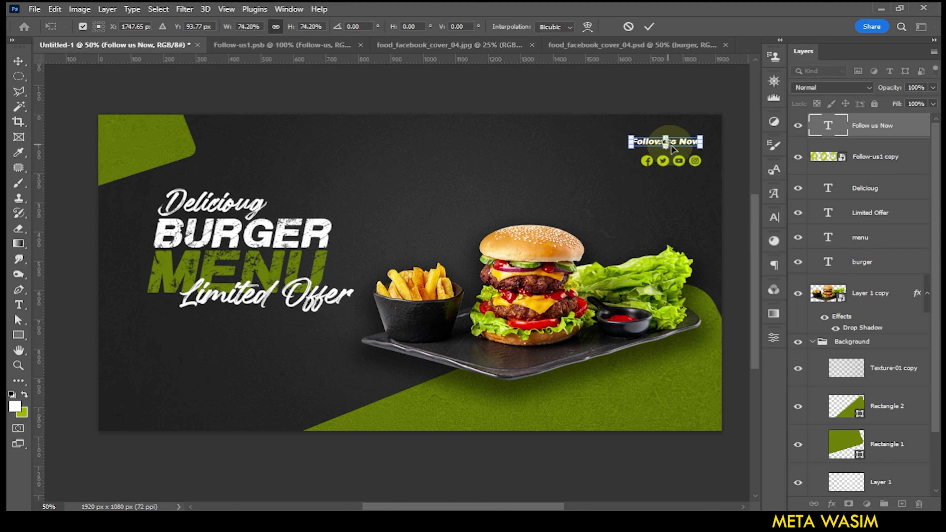
drag(693, 147, 695, 137)
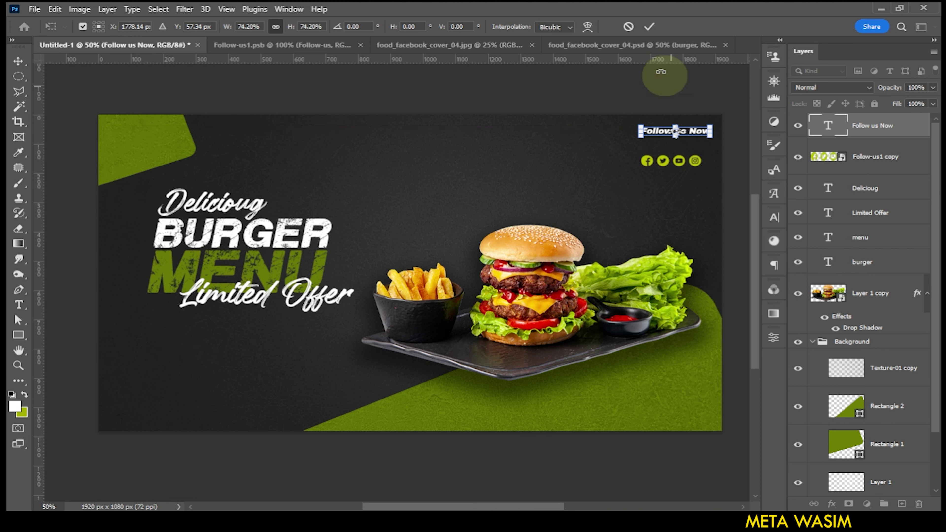
click(650, 27)
Centre the social icons directly under Follow us Now.
click(696, 160)
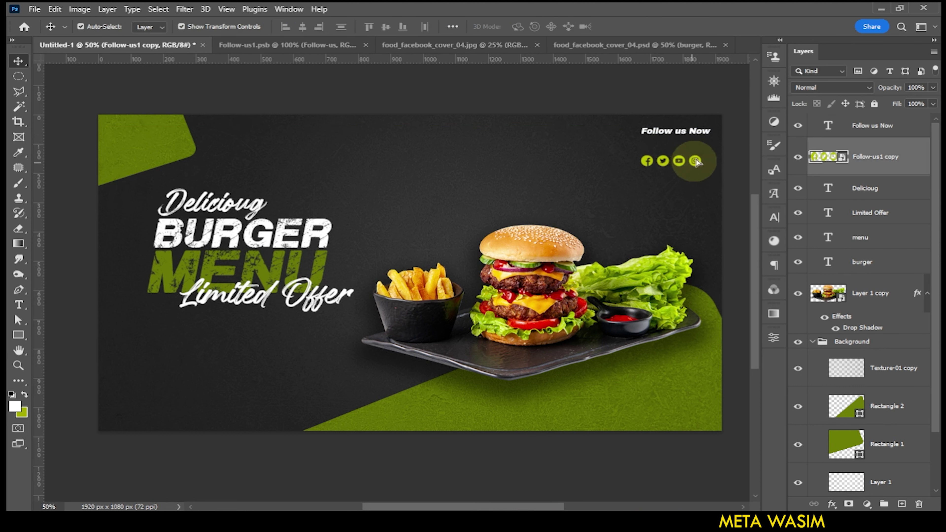
drag(696, 164, 700, 148)
click(701, 126)
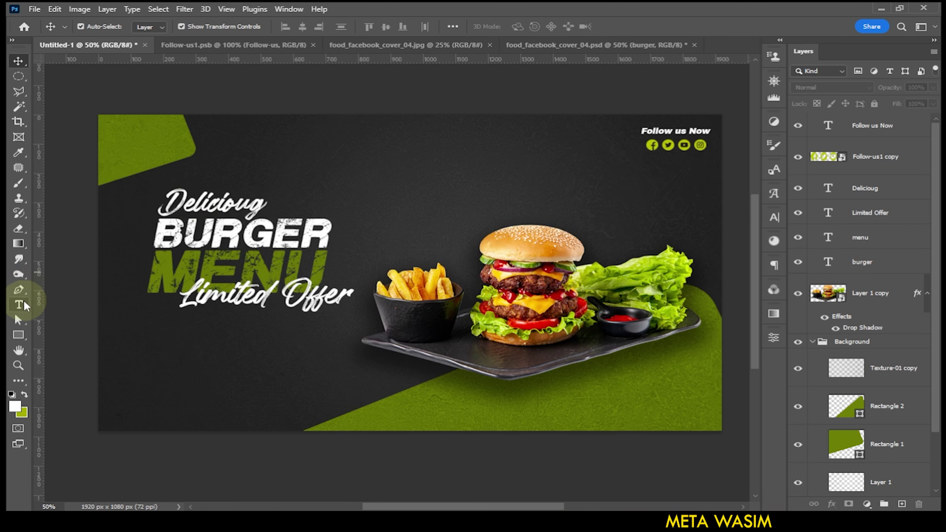
click(204, 267)
Duplicate MENU to the upper middle, shrink it to about 72%, and retype it as 50%.
drag(204, 267, 410, 193)
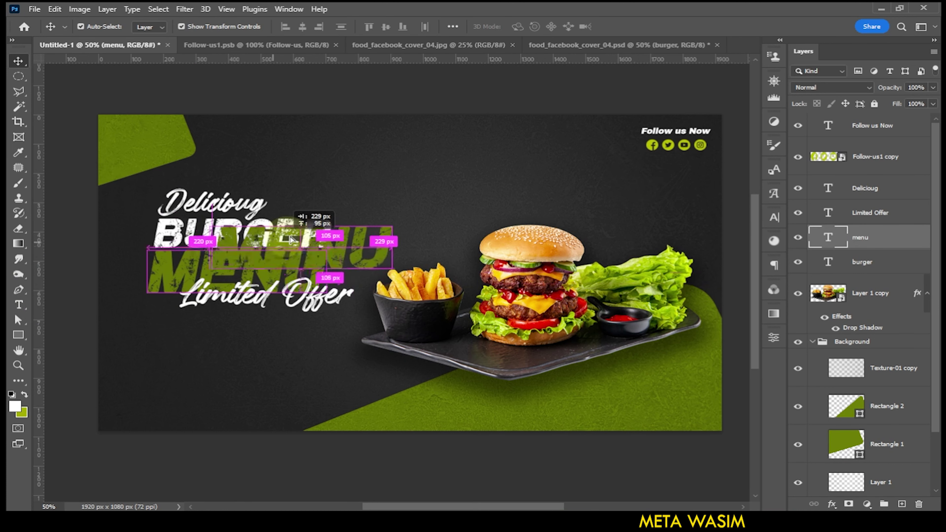
drag(531, 176, 482, 191)
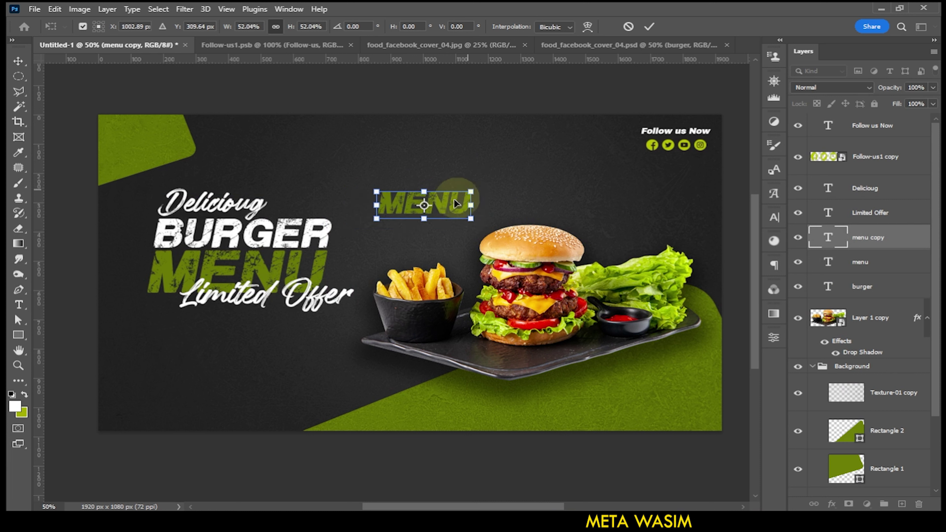
click(649, 27)
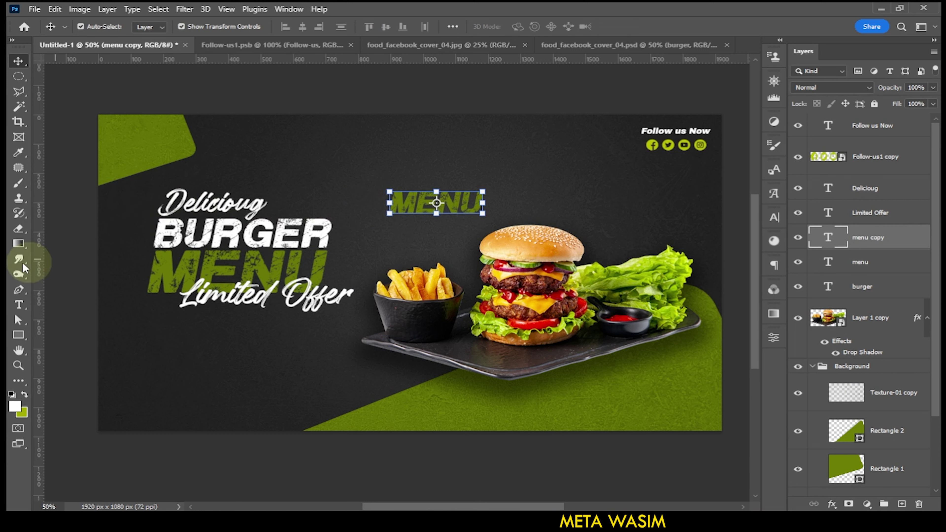
click(18, 305)
drag(401, 196, 492, 201)
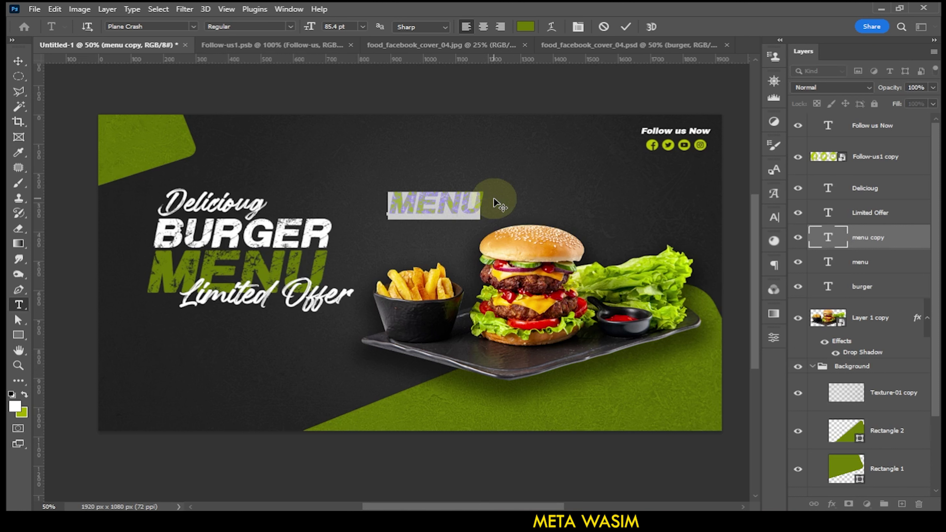
text(50)
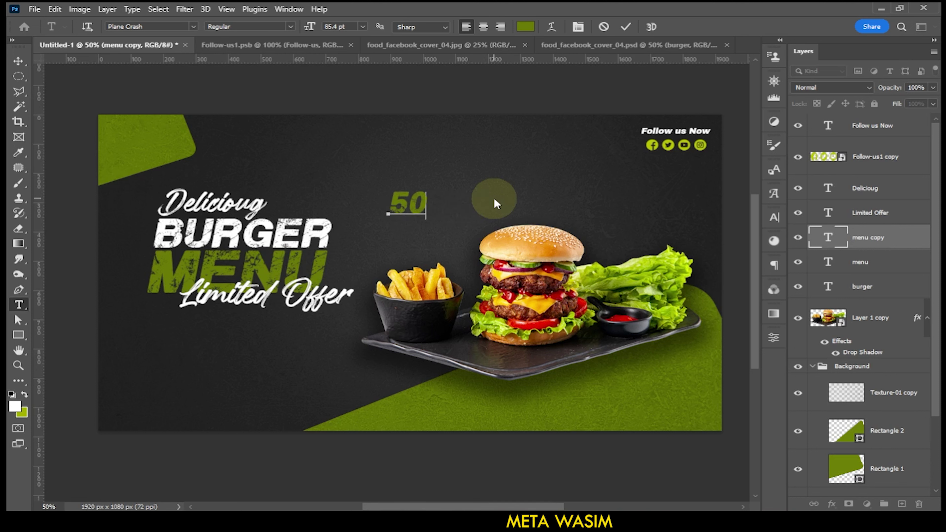
click(626, 27)
Tilt the 50% text about -13° and settle it above the burger.
click(18, 61)
drag(454, 186, 473, 167)
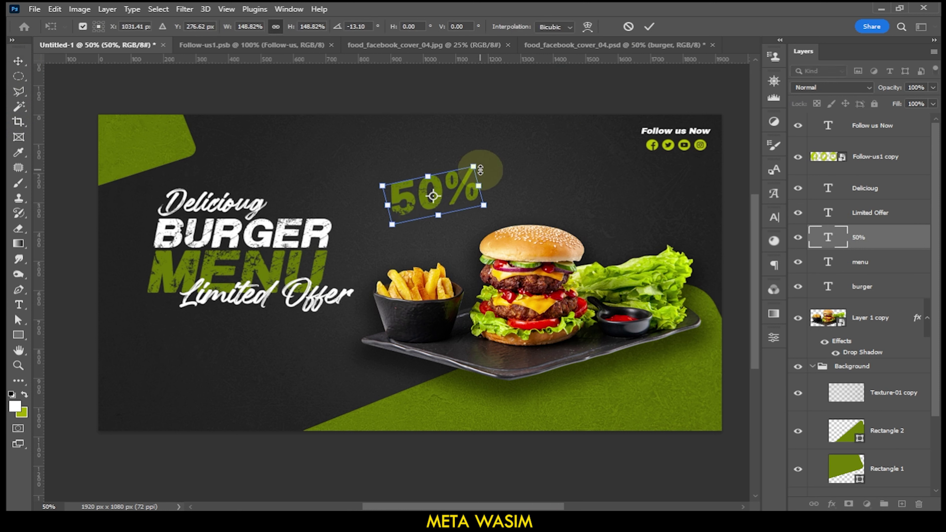
click(649, 26)
drag(464, 195, 451, 201)
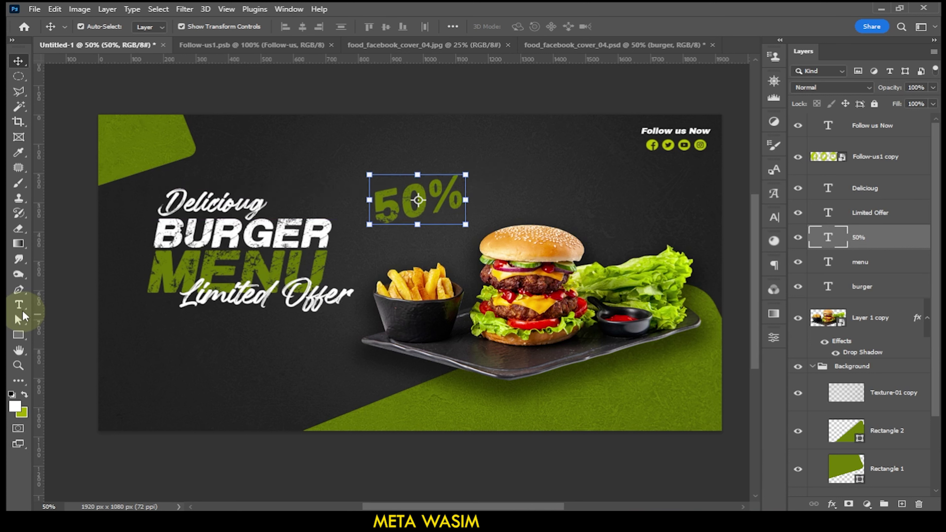
click(18, 304)
Type OFF under 50% and colour it white (ffffff).
click(404, 232)
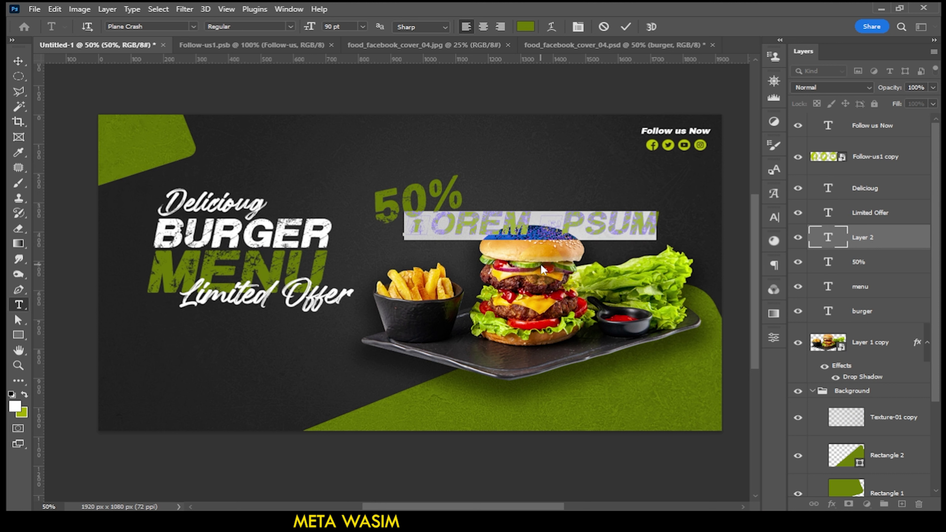
text(OFF)
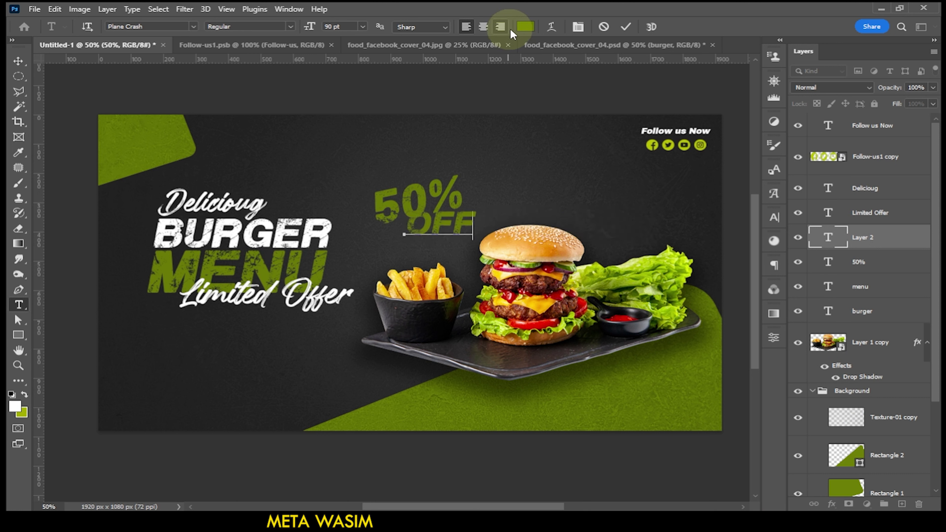
click(526, 26)
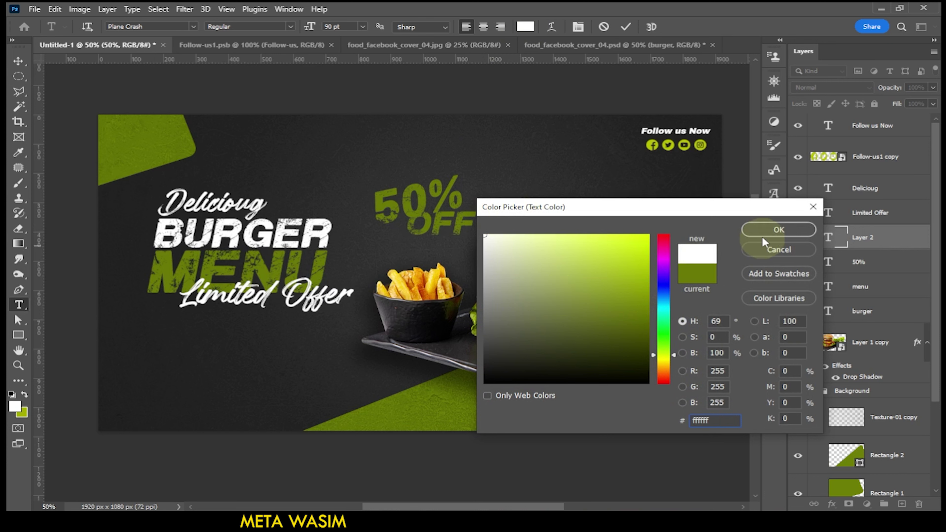
click(767, 232)
drag(474, 224, 406, 223)
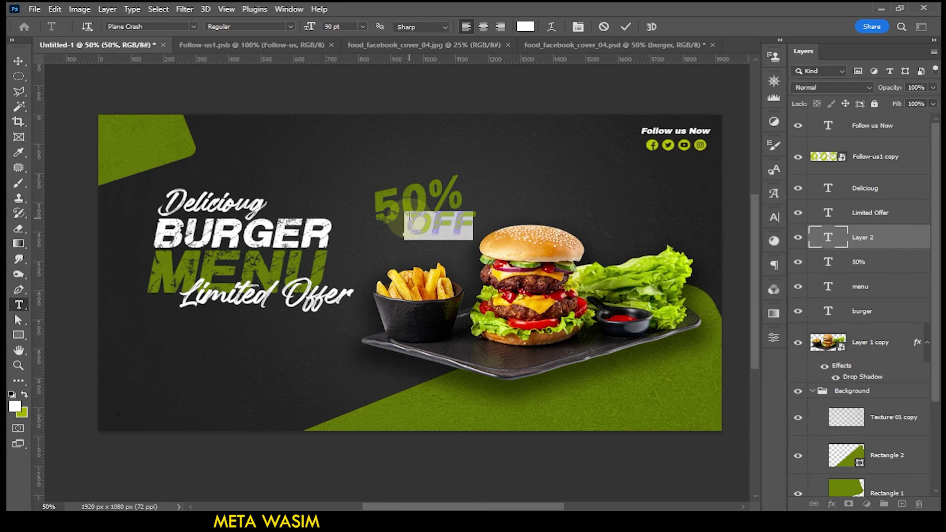
click(526, 27)
text(ffffff)
click(775, 230)
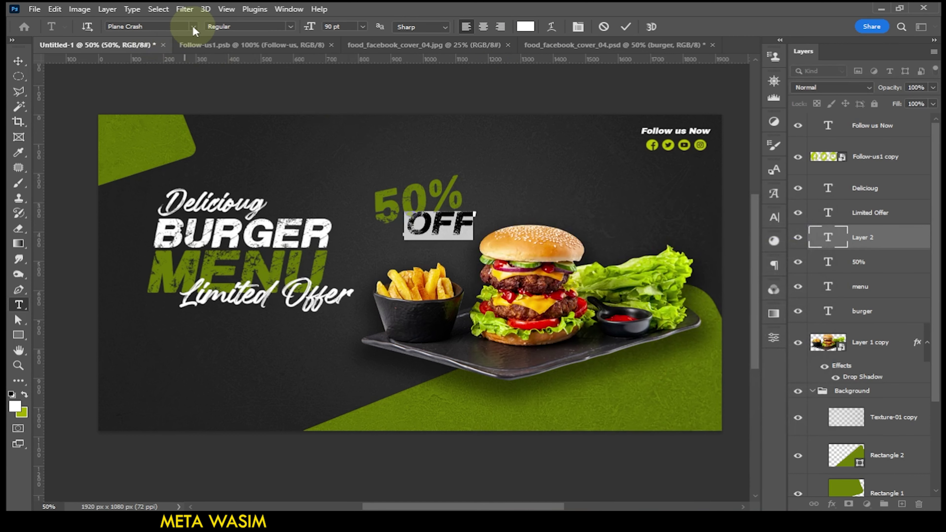
Set the off text to Aclonica and enlarge it to about 138% beneath 50%.
click(193, 27)
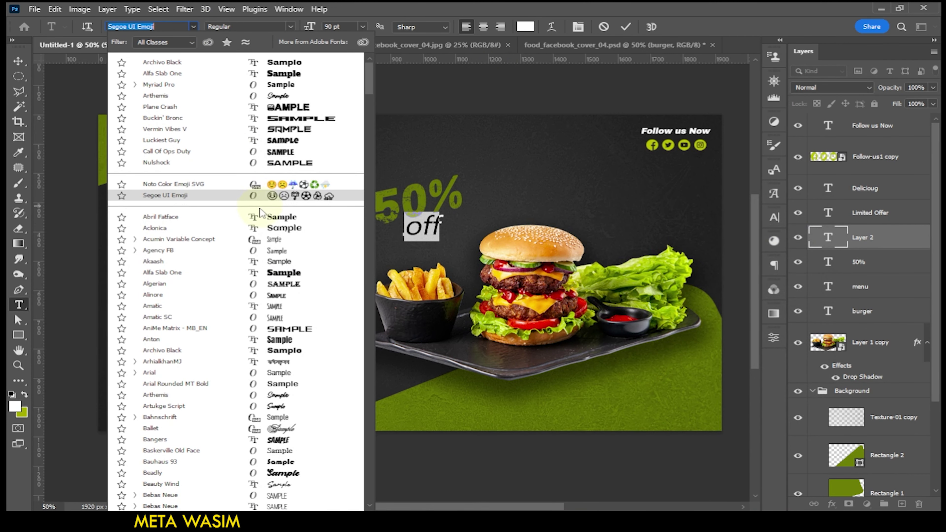
click(265, 232)
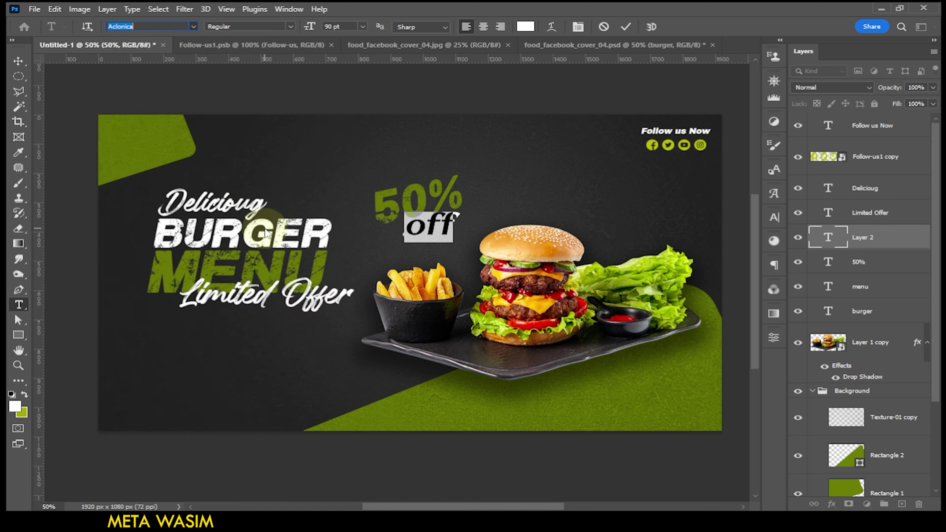
click(18, 61)
mouse_move(430, 226)
mouse_down()
mouse_move(405, 225)
mouse_move(447, 220)
mouse_move(469, 202)
mouse_up()
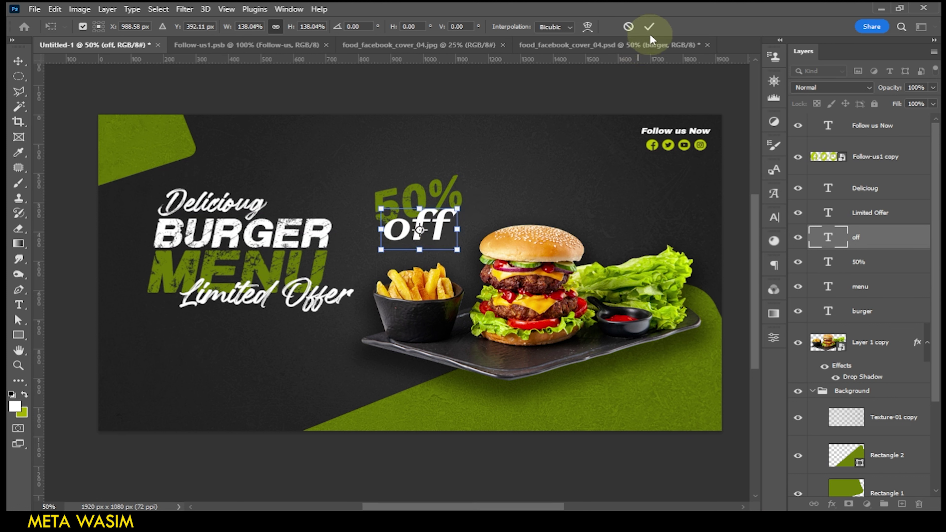
click(650, 26)
click(18, 305)
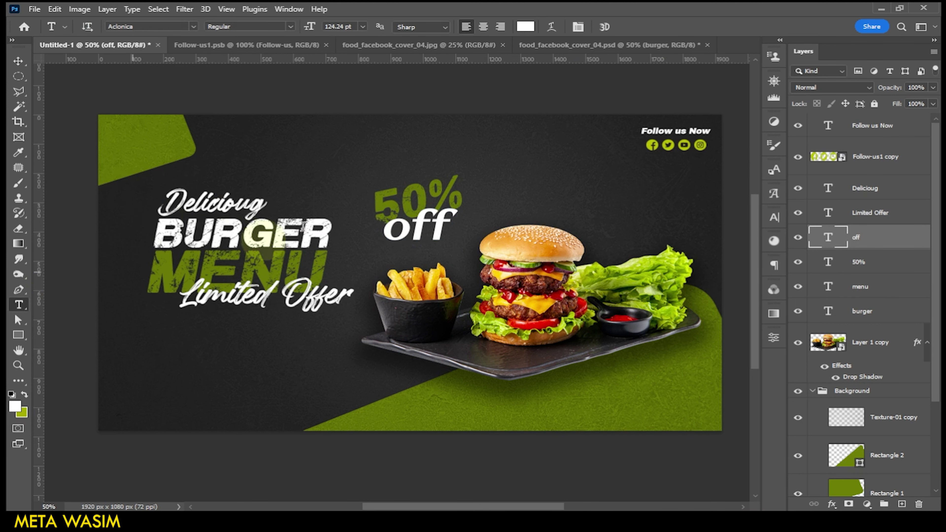
Type up to and place it just above the 50% text.
click(392, 167)
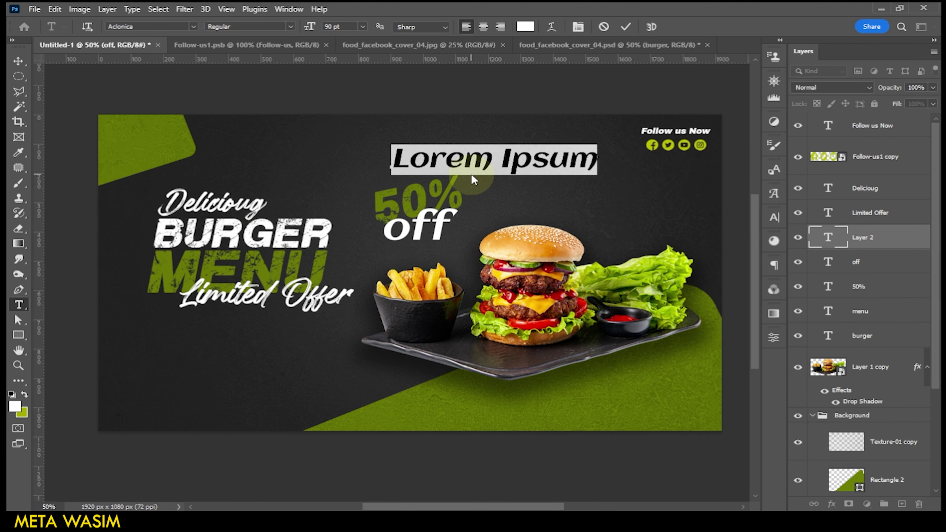
text(U)
key(BackSpace)
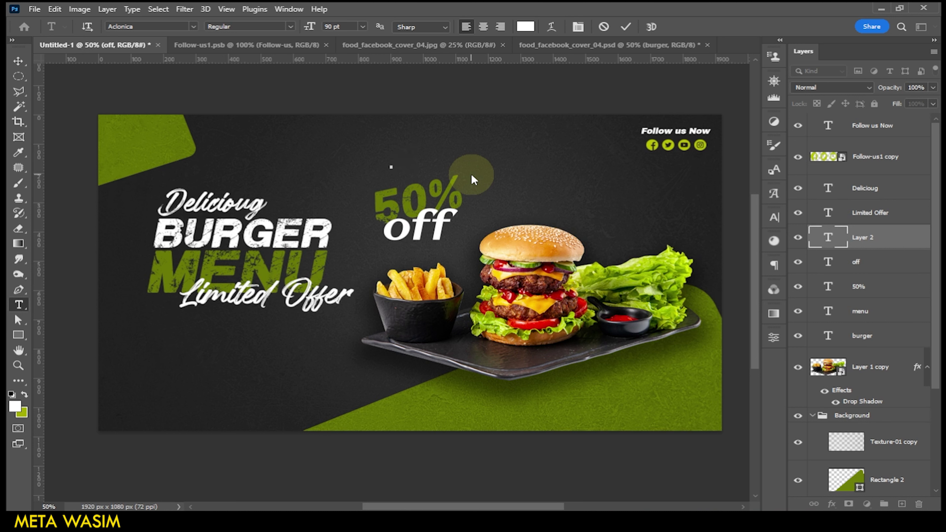
text(up)
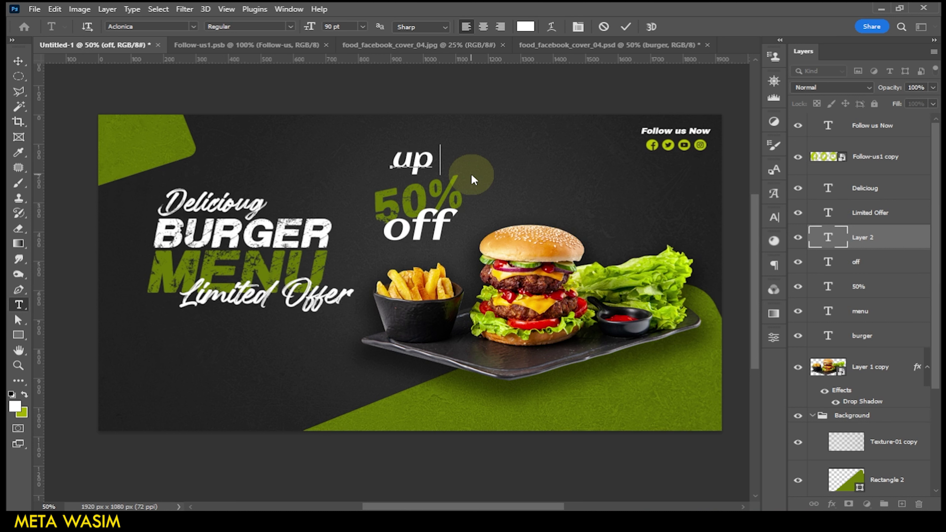
text( to)
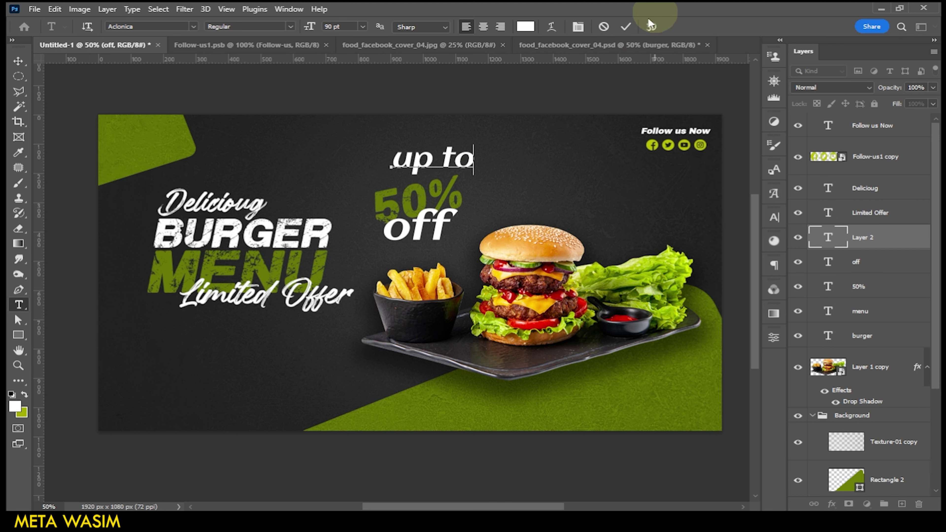
click(626, 27)
click(18, 60)
drag(456, 165, 431, 185)
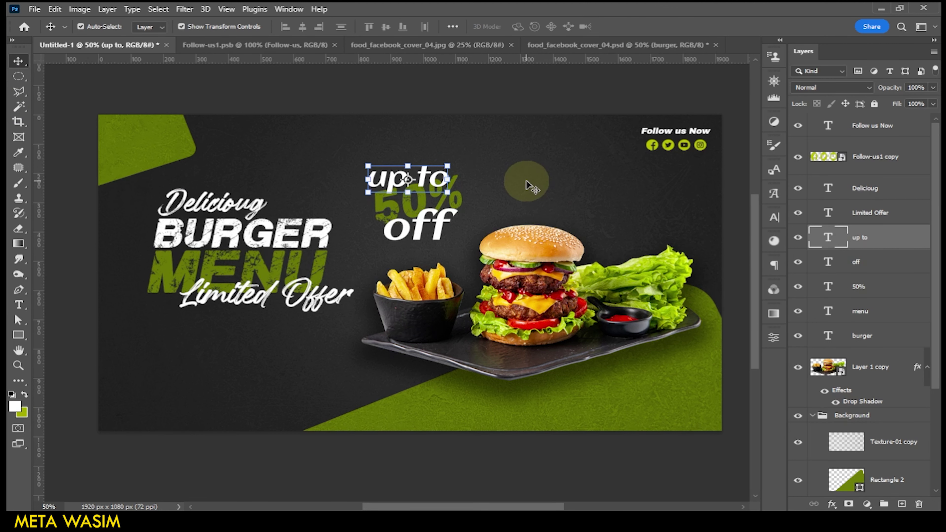
Reorder the layers so 50% and off sit higher in the stack.
click(506, 194)
click(428, 200)
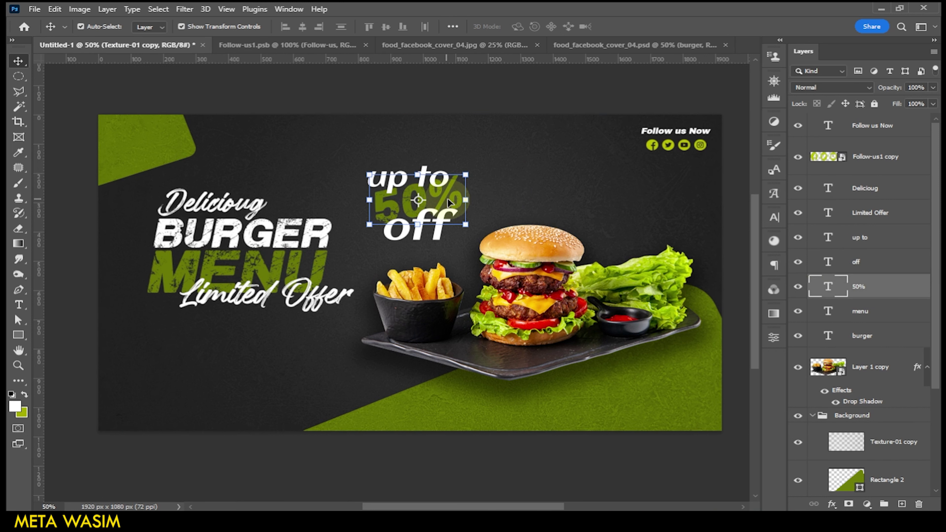
drag(863, 290, 868, 240)
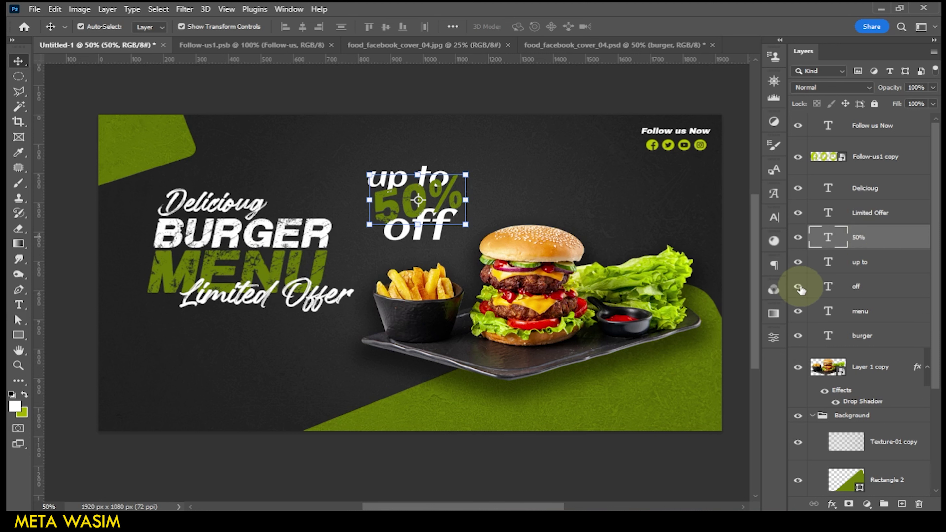
drag(865, 286, 866, 241)
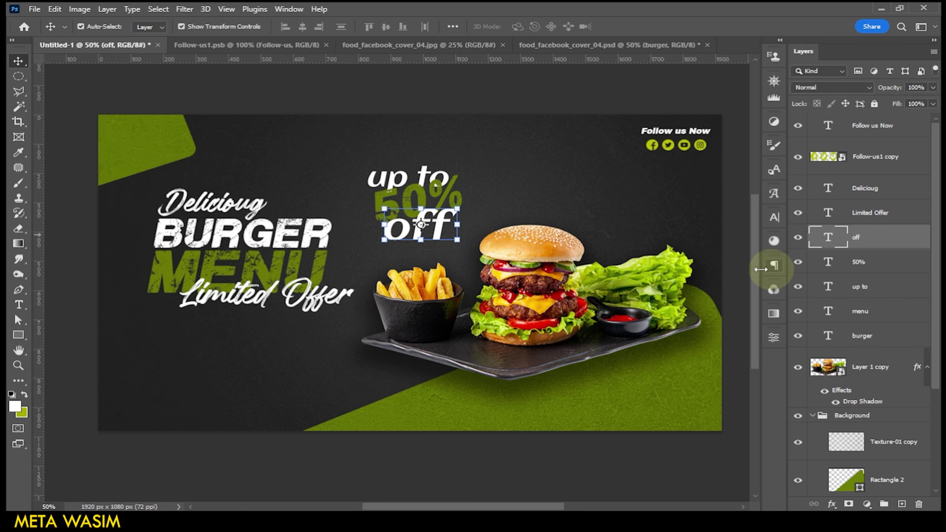
click(451, 200)
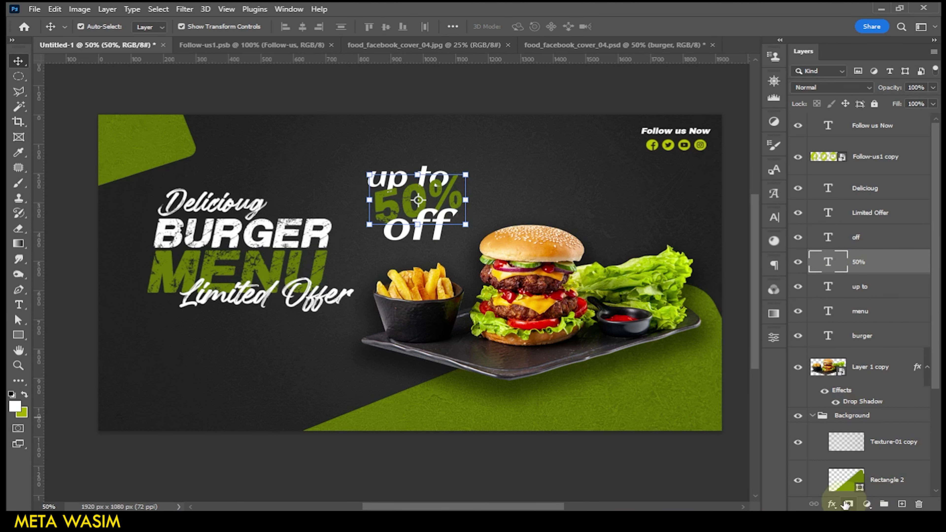
Add a 2 px white Stroke layer effect to the 50% text.
click(832, 504)
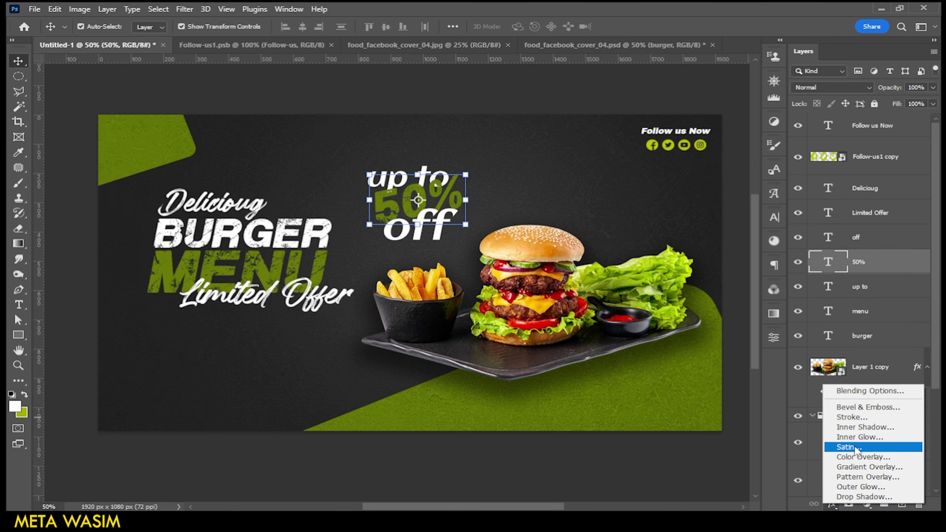
click(853, 417)
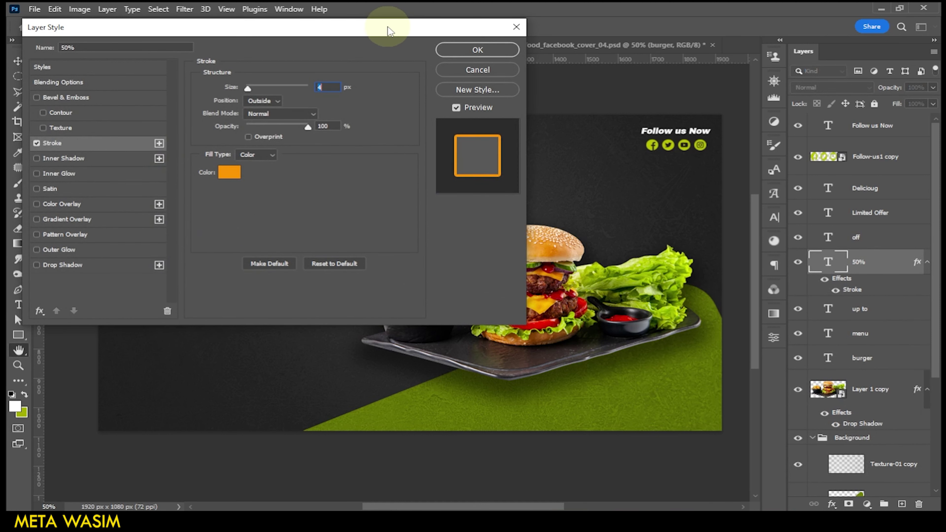
drag(383, 32, 676, 257)
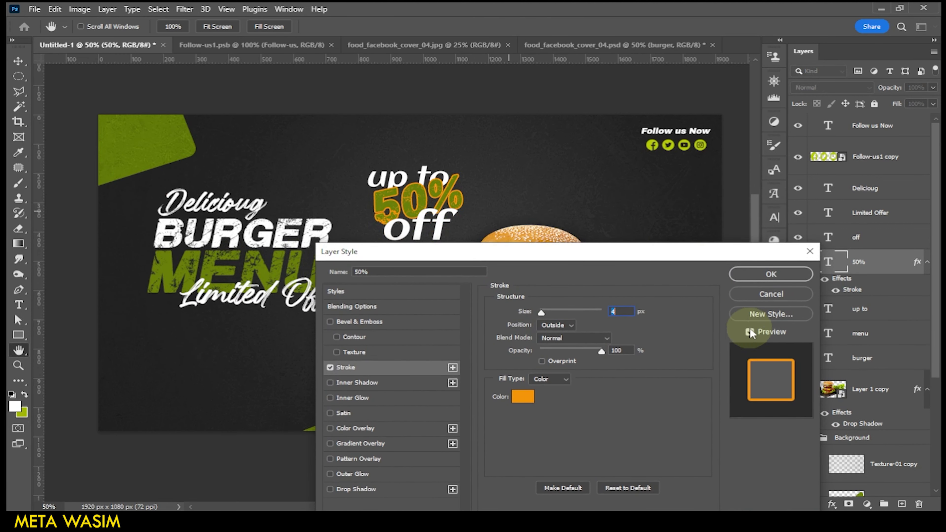
text(2)
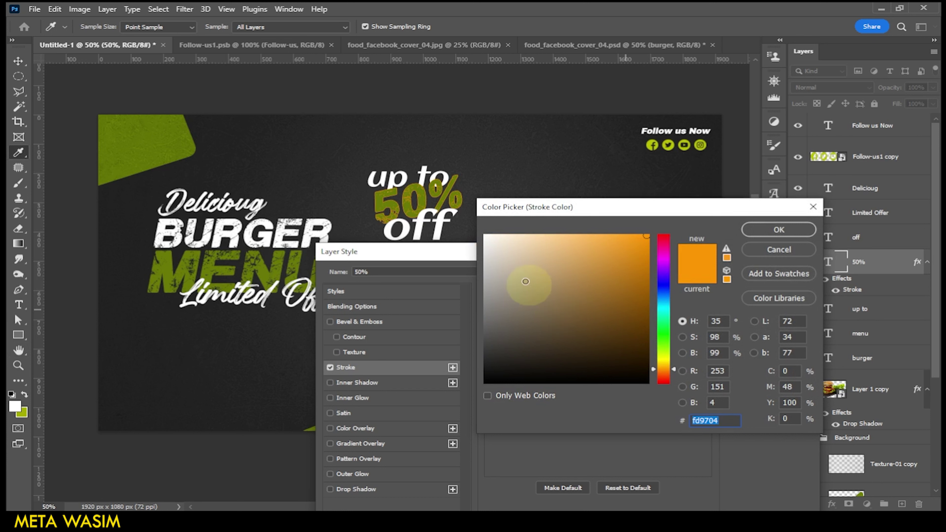
drag(529, 286, 462, 194)
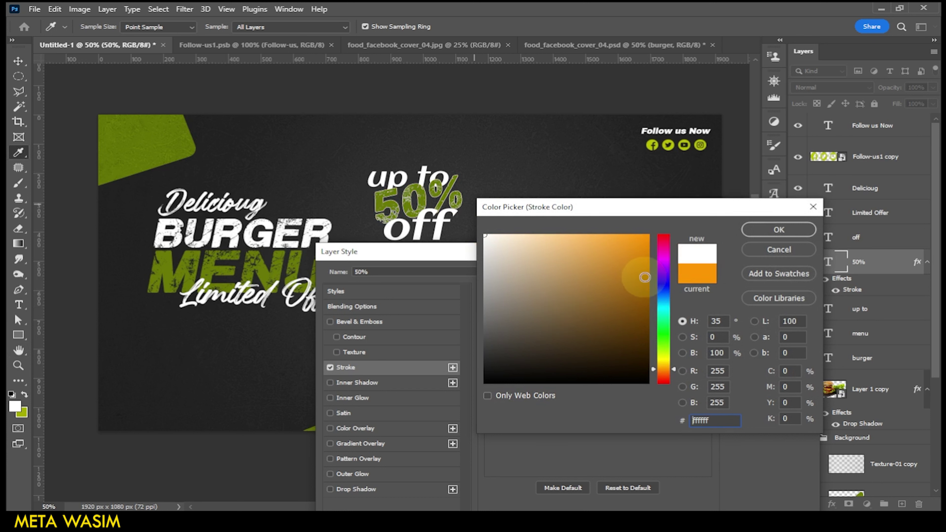
click(664, 308)
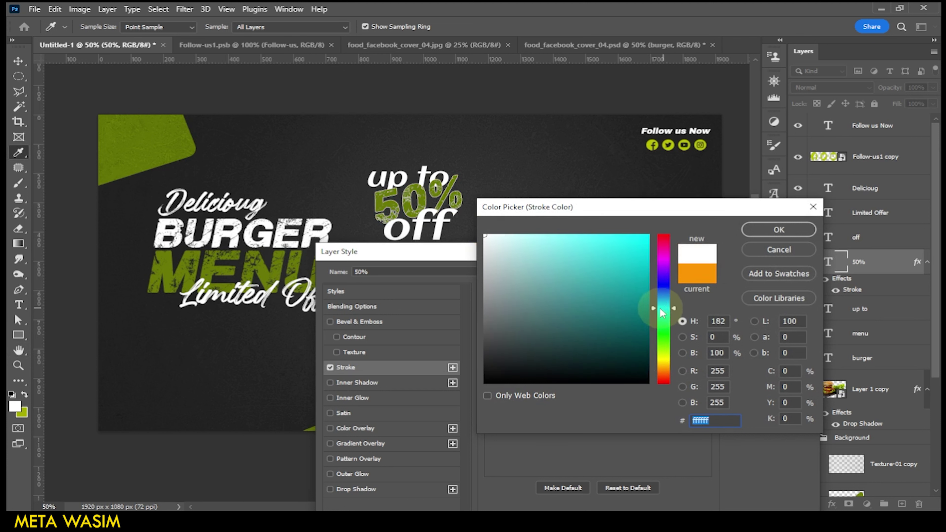
click(758, 235)
click(772, 273)
key(v)
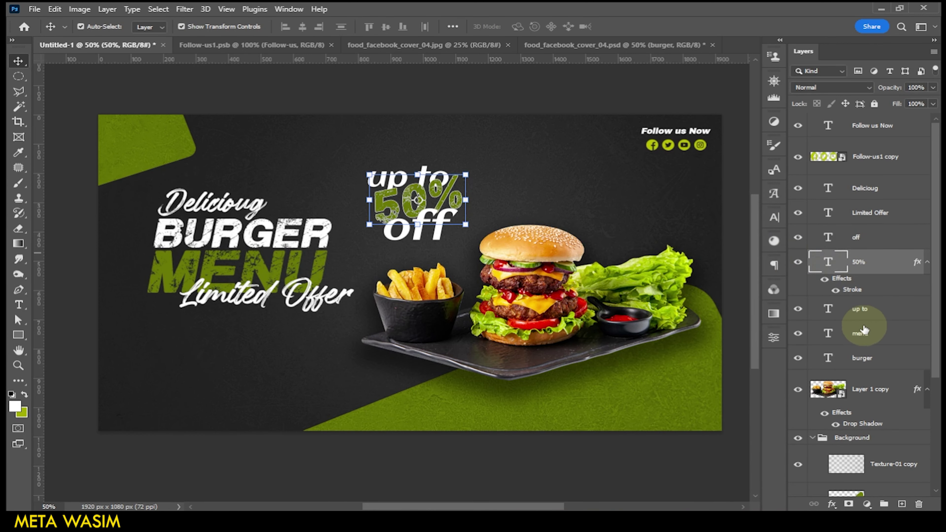
Group the up to, 50% and off layers together.
shift+click(856, 237)
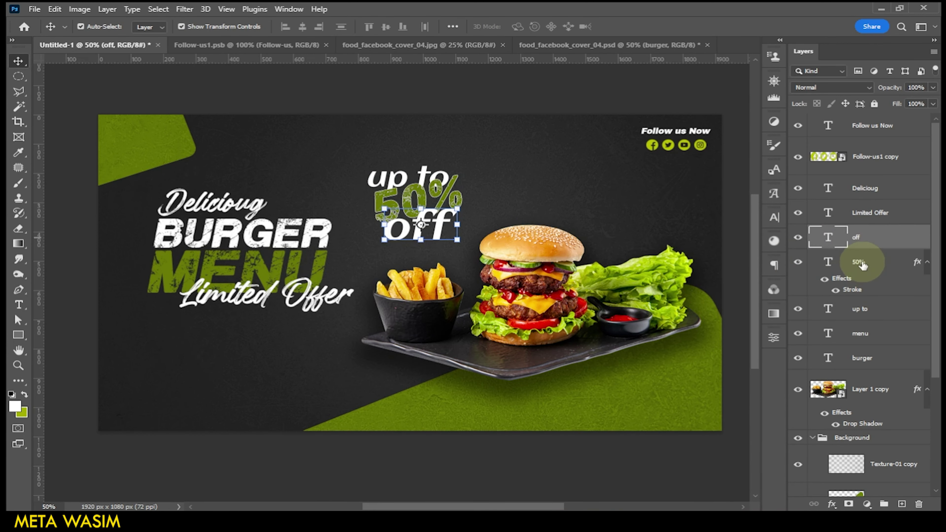
shift+click(860, 309)
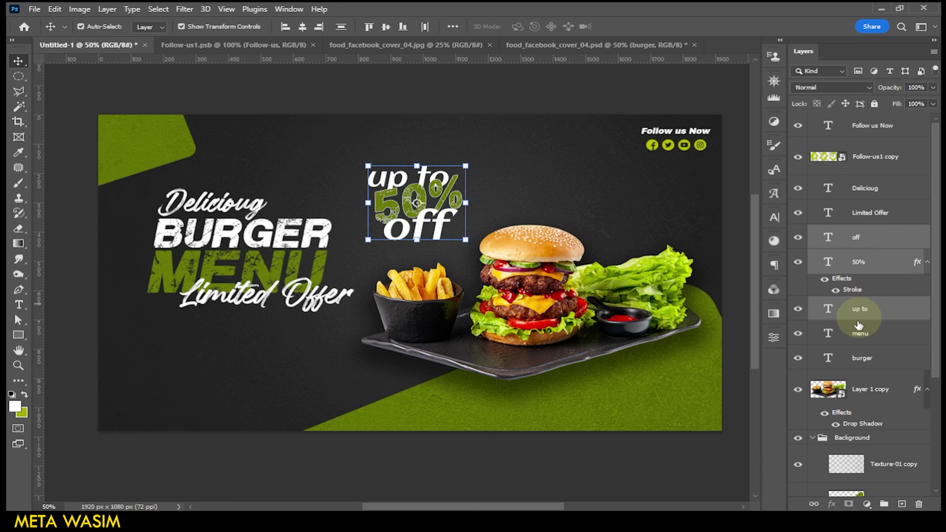
click(884, 504)
text(Up to 50%)
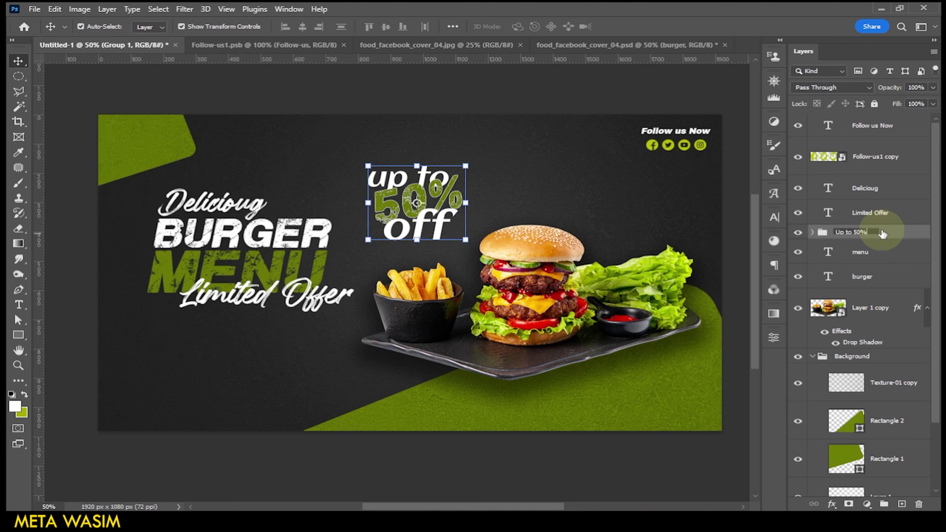
Group the Delicioug, Limited Offer, menu and burger headline text layers.
click(873, 192)
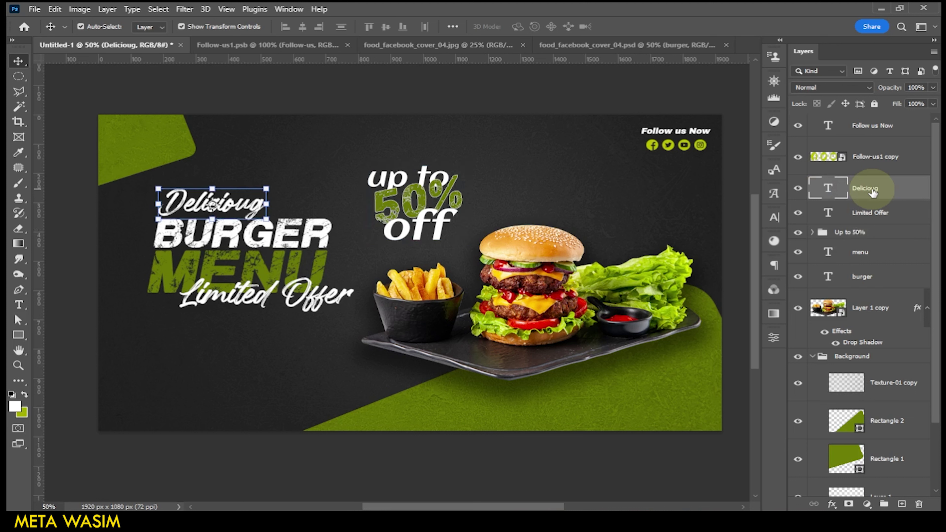
ctrl+click(872, 212)
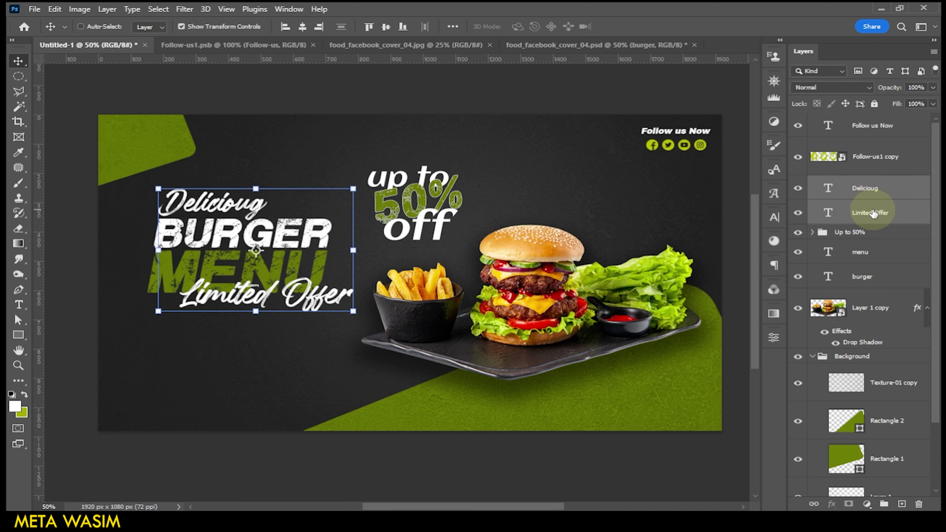
ctrl+click(857, 252)
ctrl+click(861, 280)
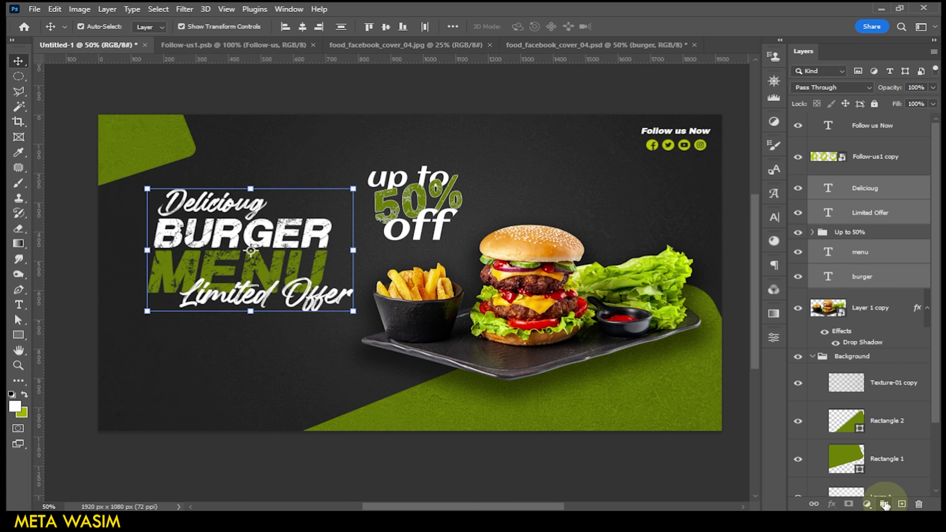
click(885, 504)
double_click(853, 186)
text(Text Heading)
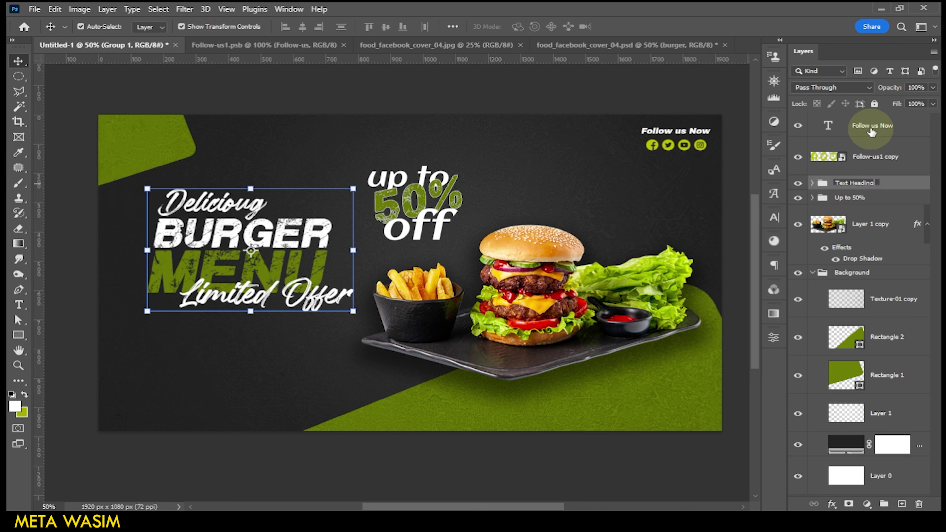
Group the Follow us Now text and social icons as Follow us.
click(872, 125)
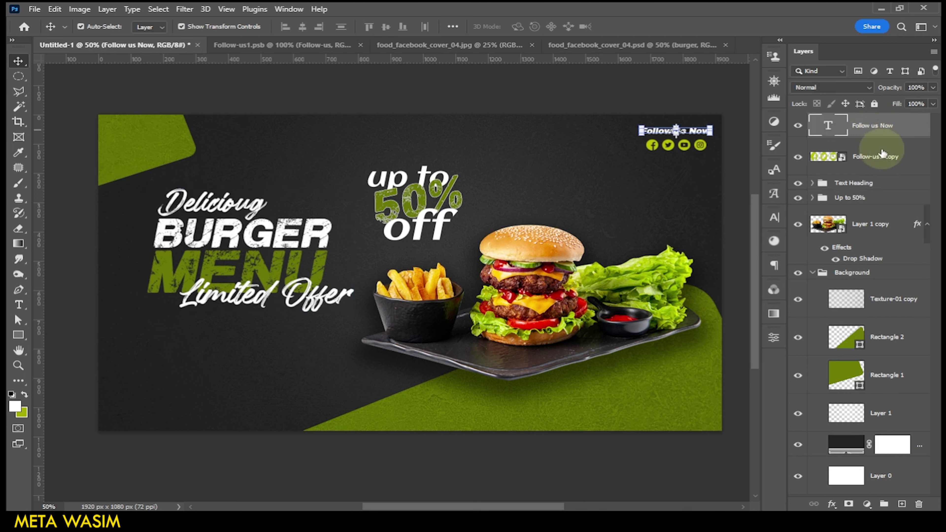
shift+click(881, 157)
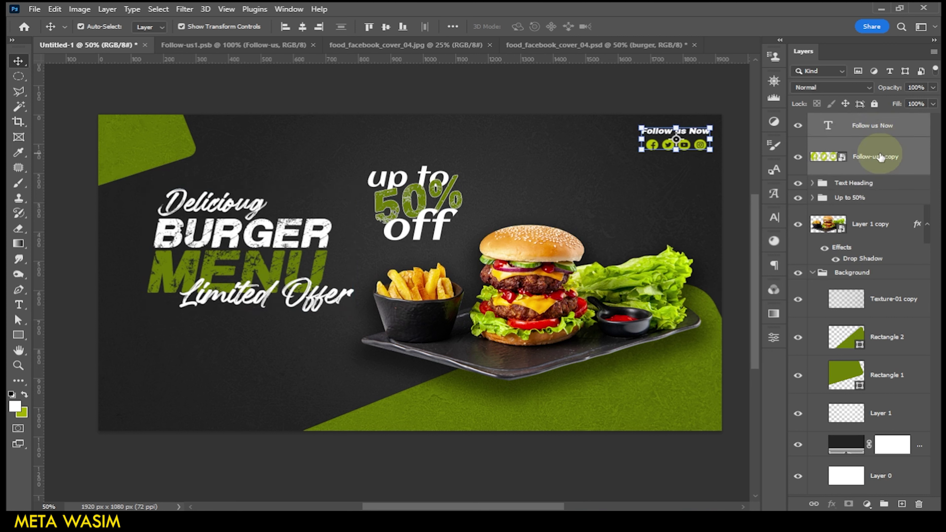
click(884, 504)
double_click(846, 122)
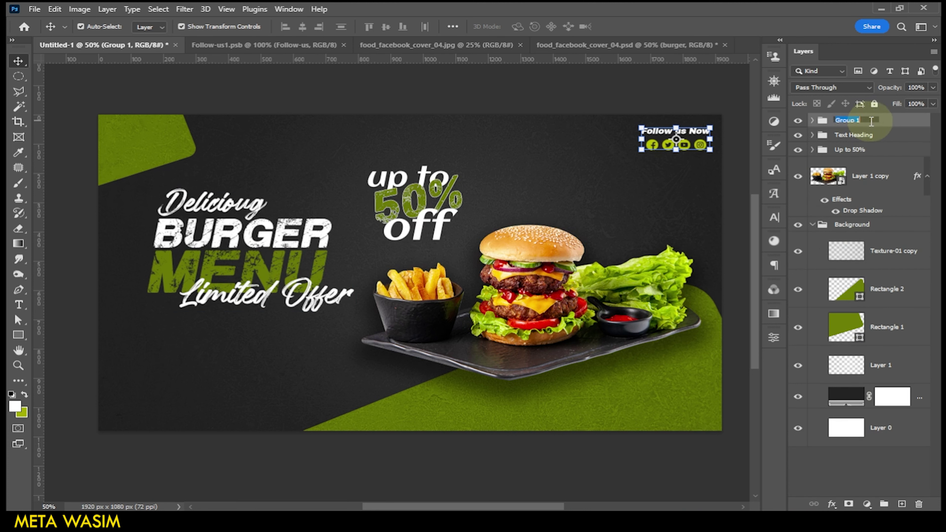
text(Follow us)
key(Return)
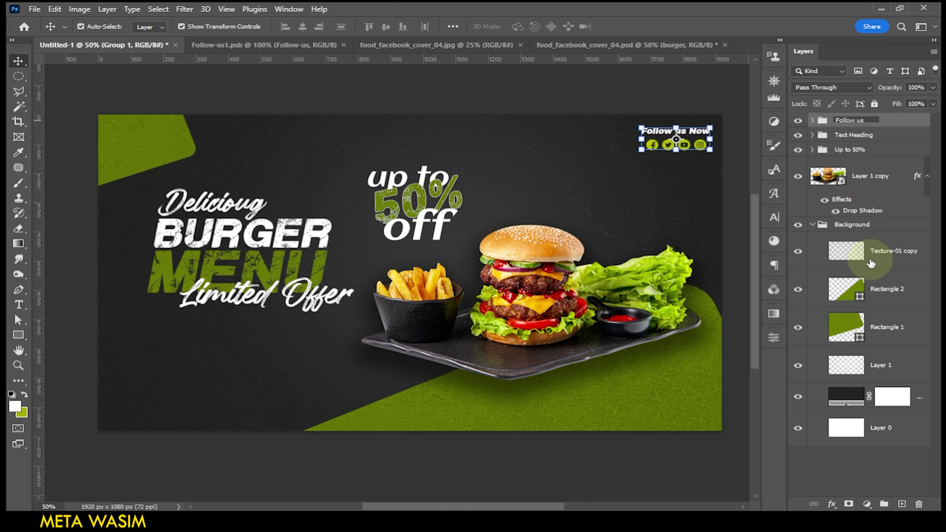
Collapse Background and put the burger photo in a group named Doubl Click Here.
click(814, 225)
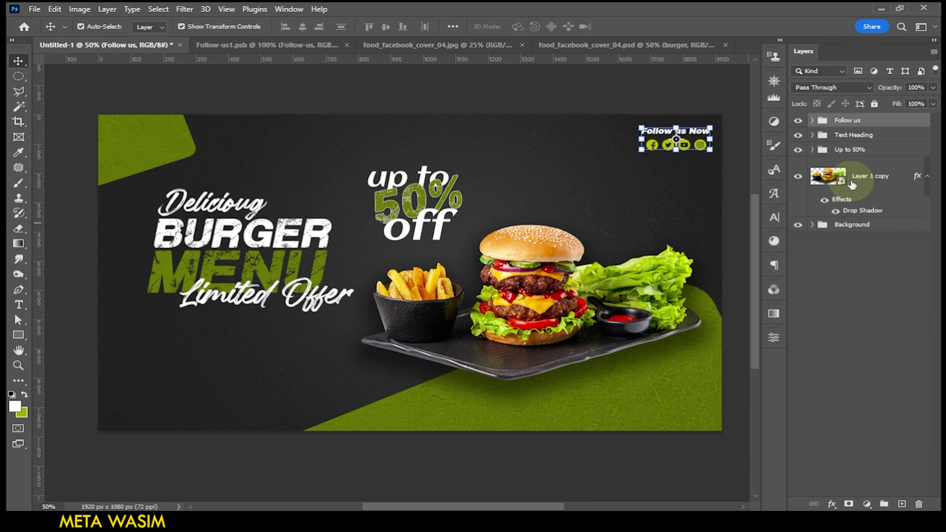
click(868, 178)
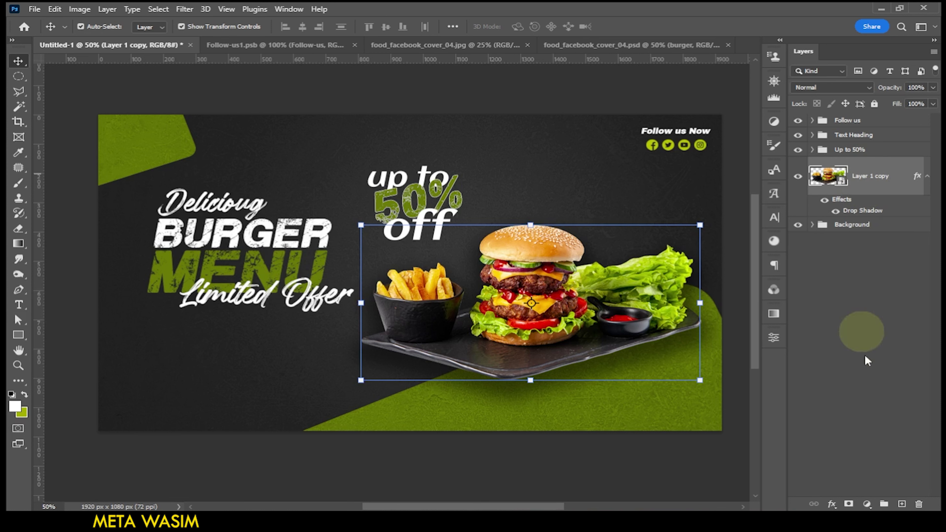
click(886, 504)
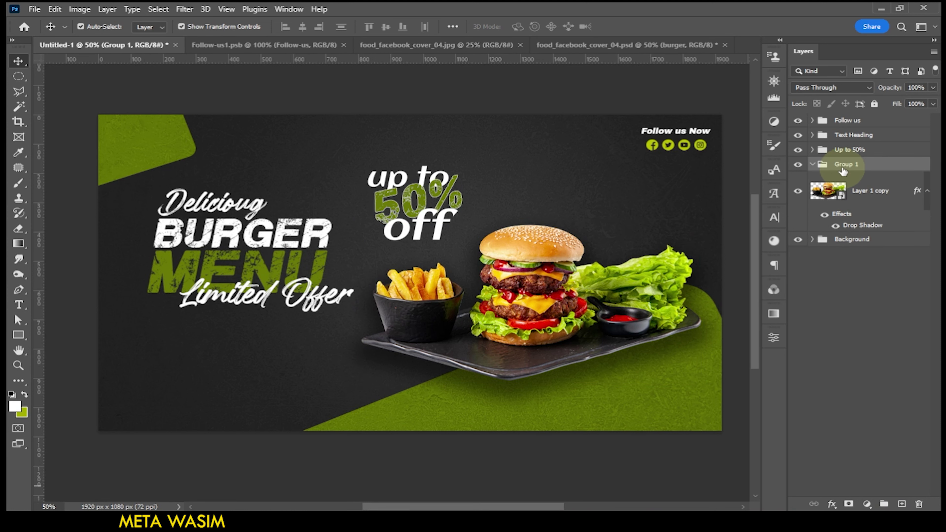
double_click(885, 164)
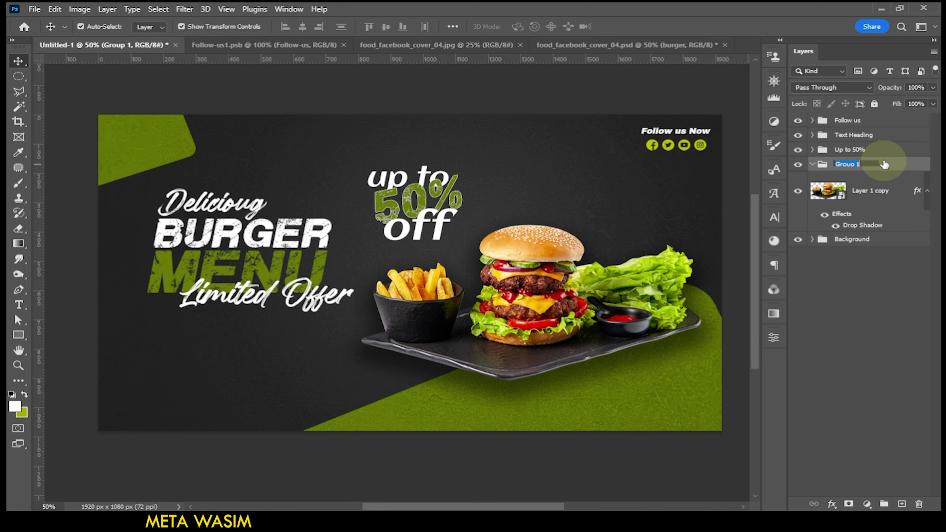
text(Du)
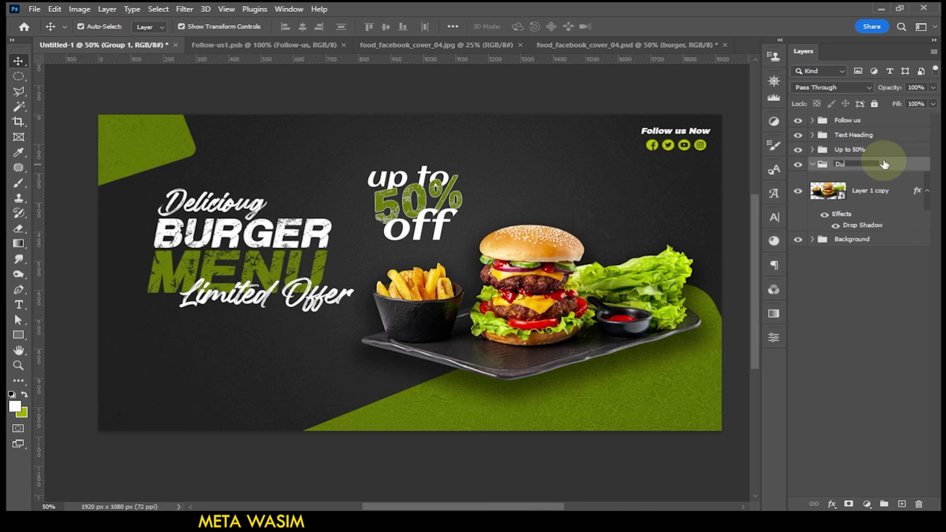
key(BackSpace)
text(oubl Click Here)
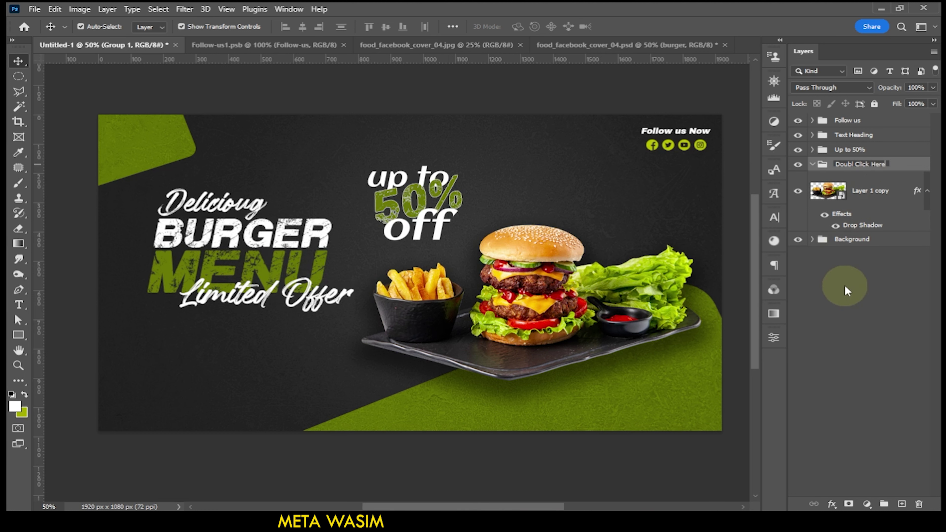
click(845, 285)
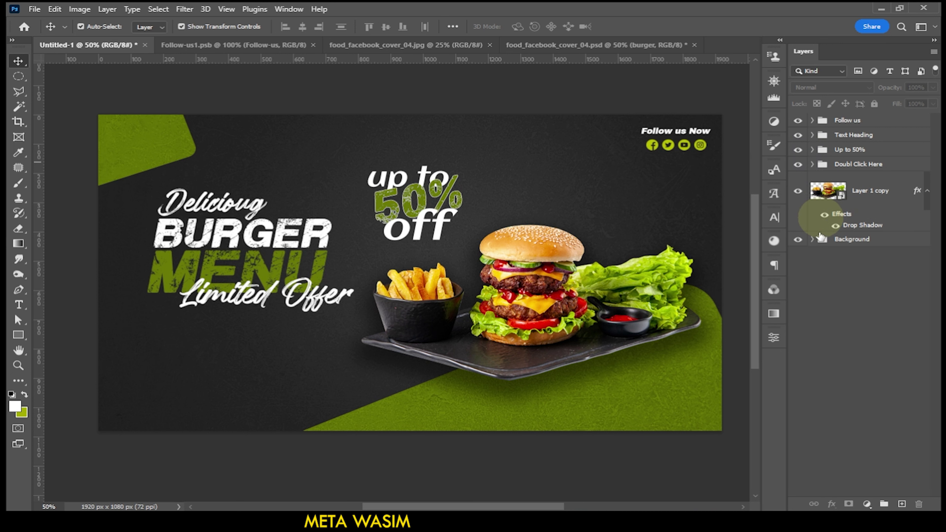
drag(863, 190, 870, 165)
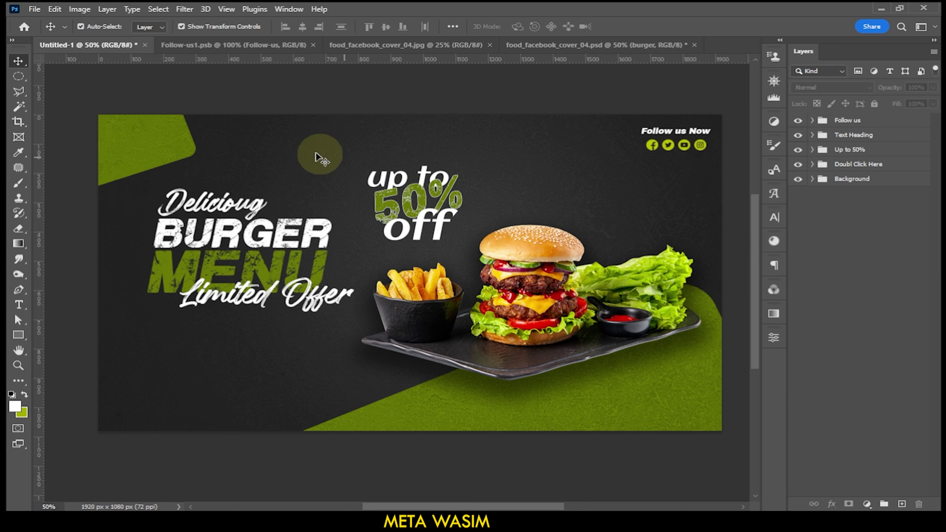
Open dd.png from the D: drive and drag the logo onto the burger banner.
click(34, 10)
click(53, 34)
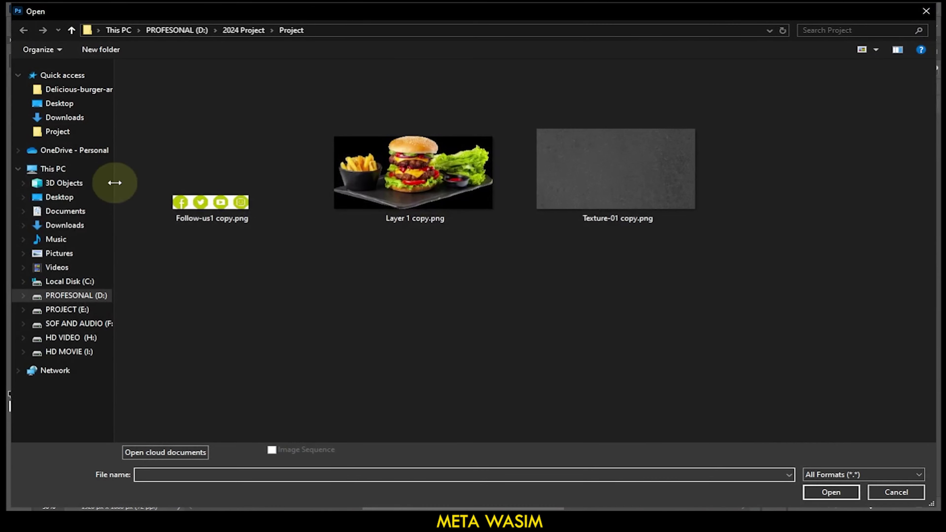
click(76, 296)
click(231, 243)
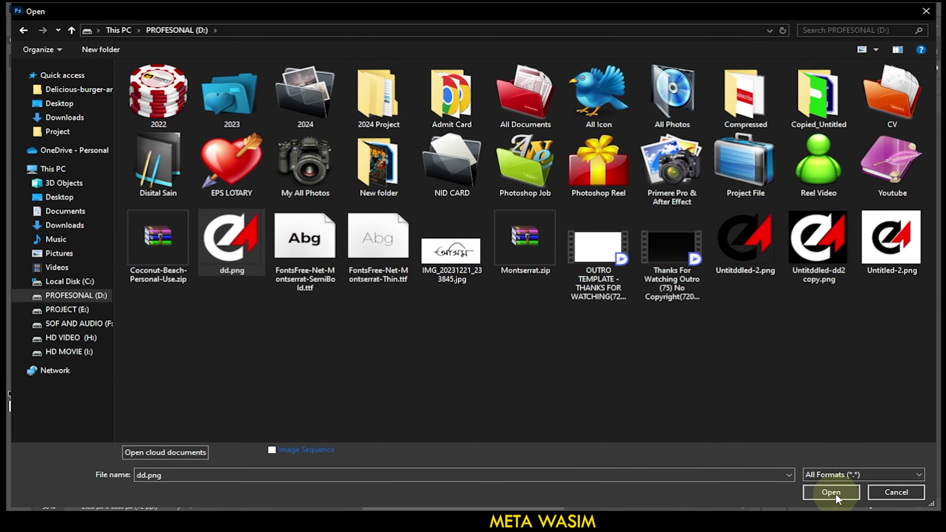
click(831, 492)
mouse_move(448, 178)
mouse_down()
mouse_move(95, 42)
mouse_move(151, 139)
mouse_up()
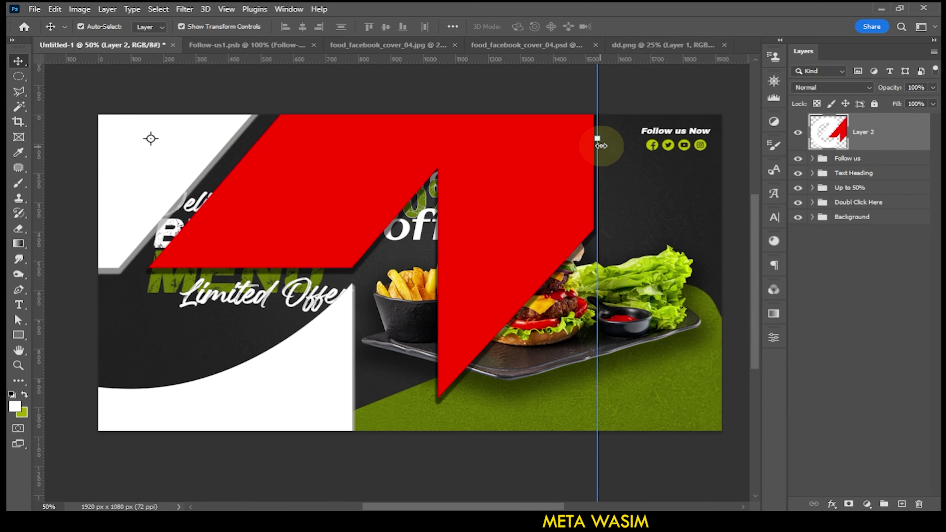
Shrink the dd.png logo into the top-left green corner and place a text layer beside it.
drag(601, 146, 547, 225)
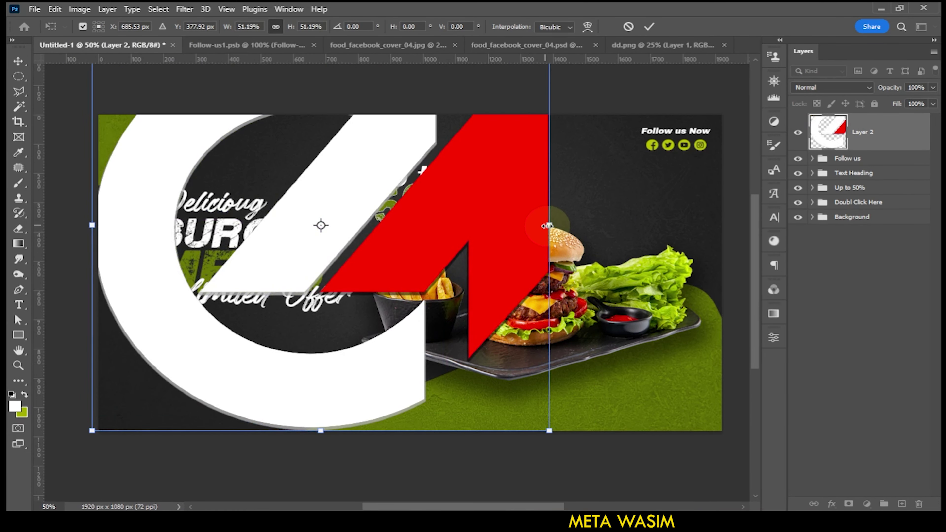
mouse_move(546, 225)
mouse_down()
mouse_move(161, 220)
mouse_move(174, 158)
mouse_move(146, 146)
mouse_up()
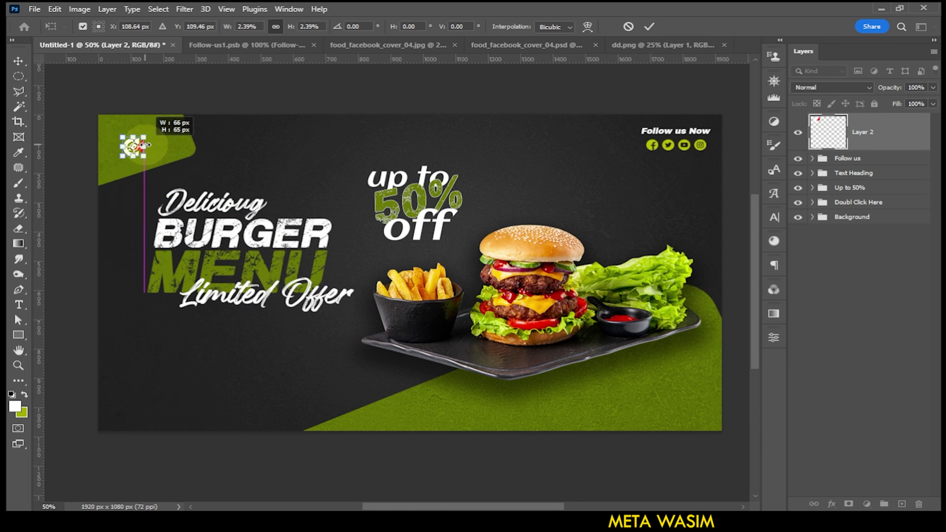
click(649, 27)
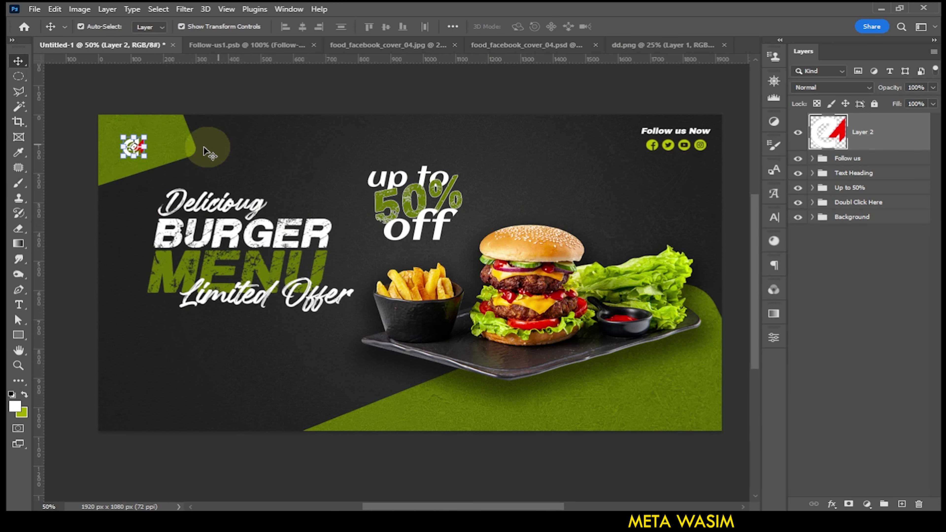
click(91, 103)
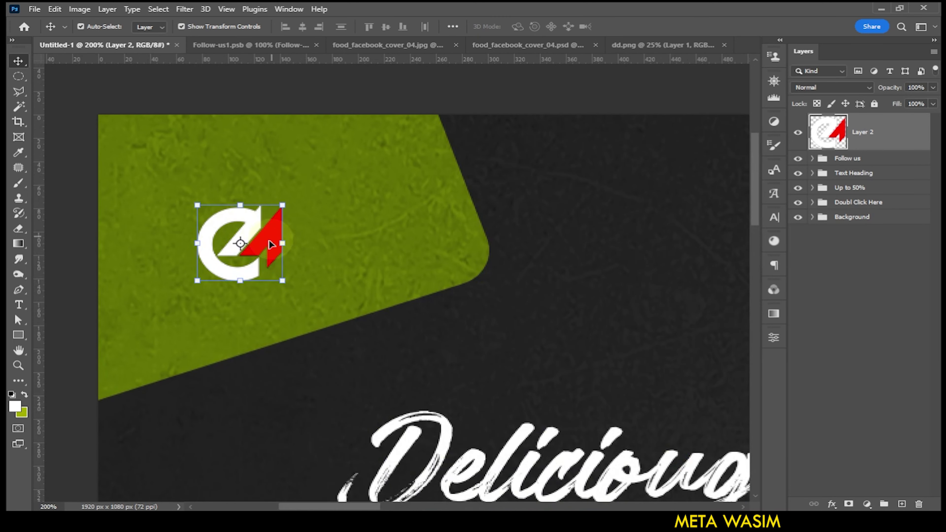
drag(272, 244, 211, 218)
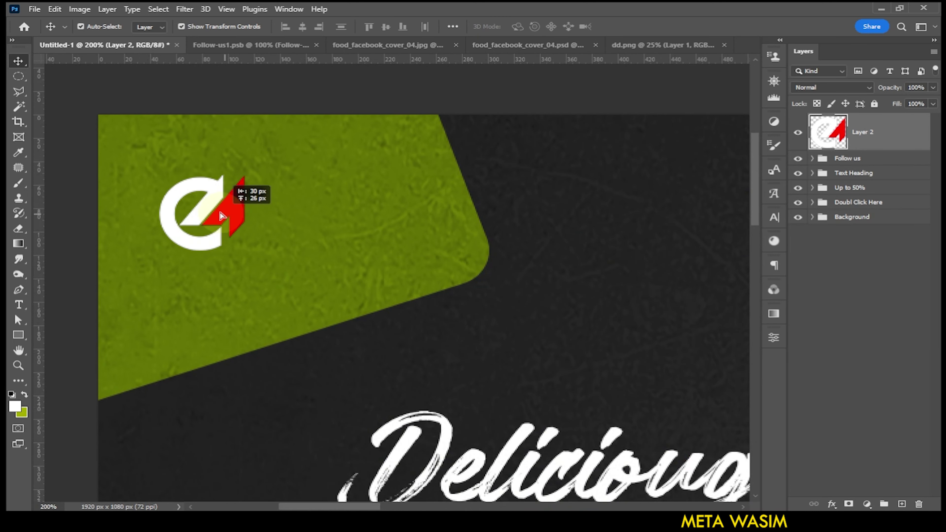
click(20, 307)
click(279, 192)
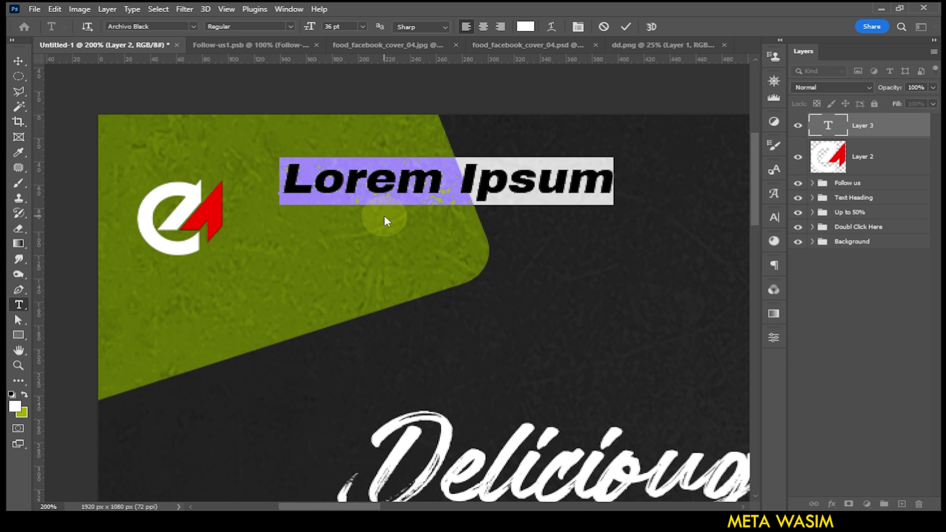
Type YOUR LOGO HERE with each word on its own line.
text(YOUR L)
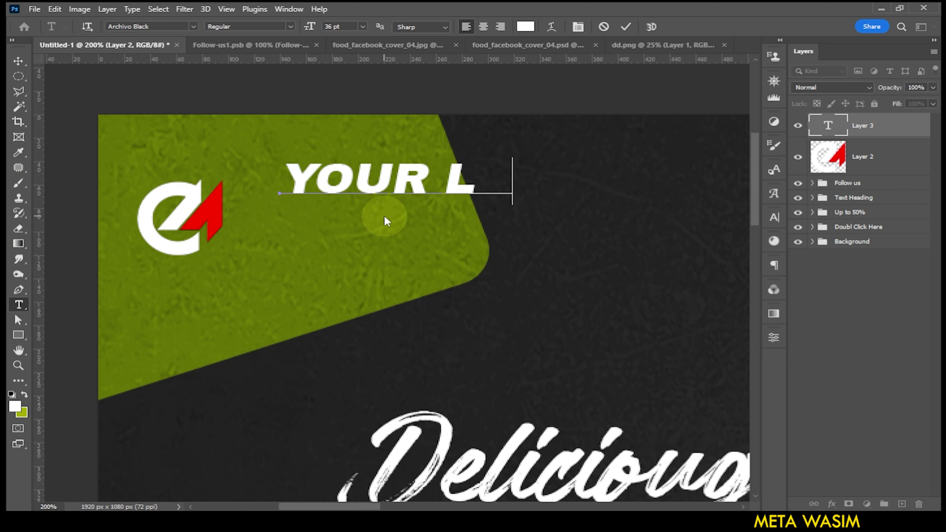
text(OGO HE)
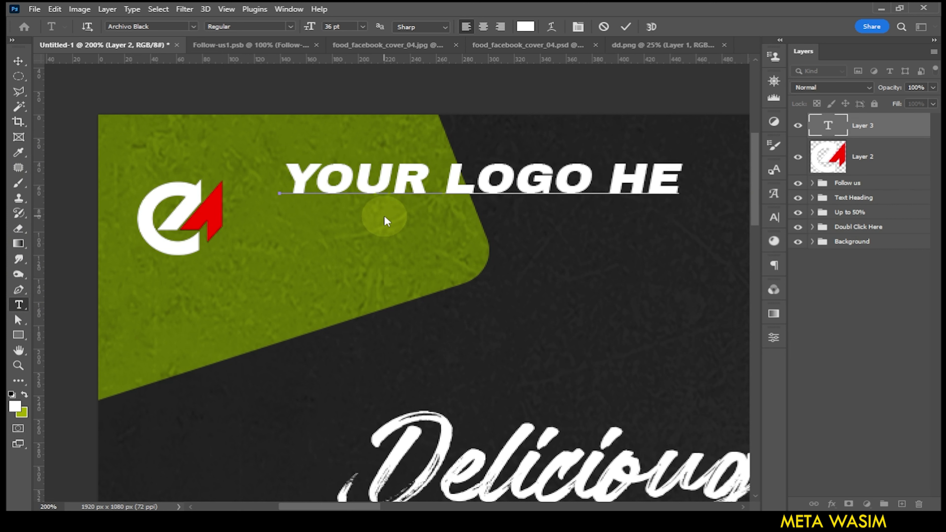
text(RE)
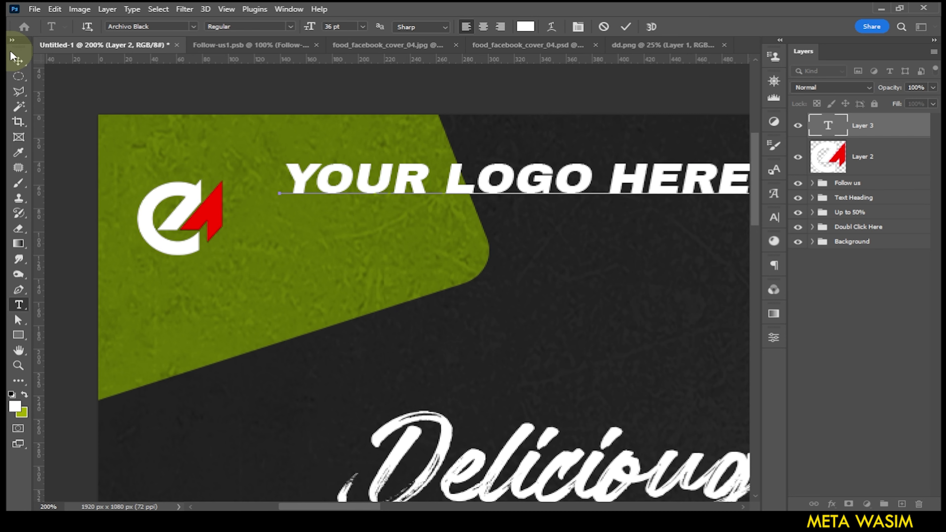
drag(11, 56, 14, 57)
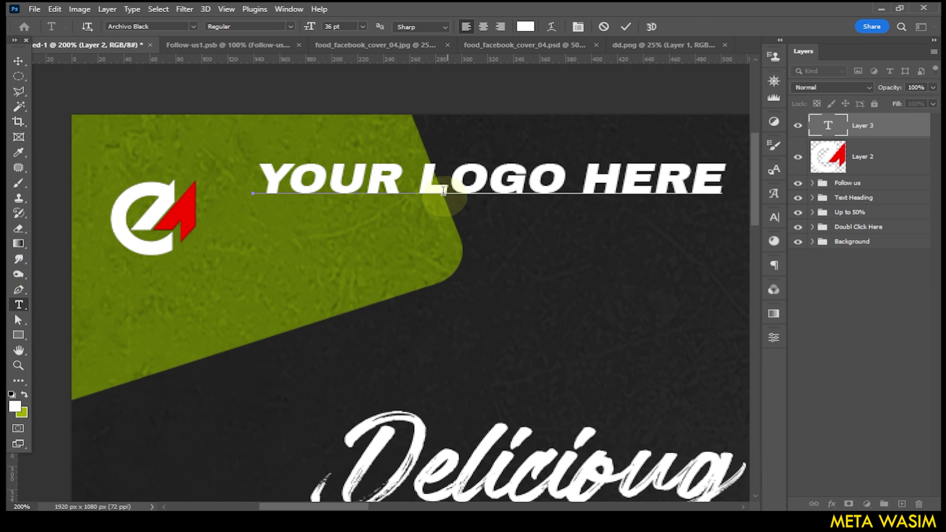
click(424, 182)
key(Return)
click(421, 231)
key(Return)
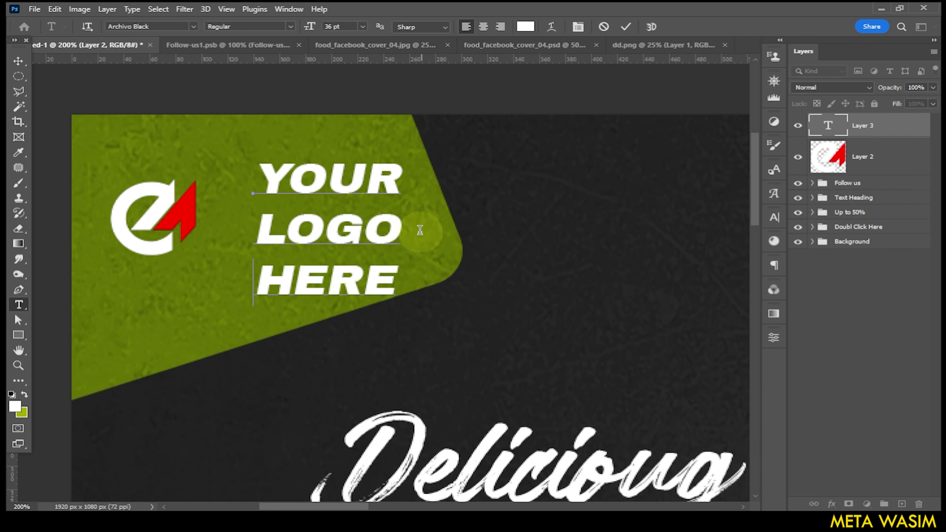
click(23, 66)
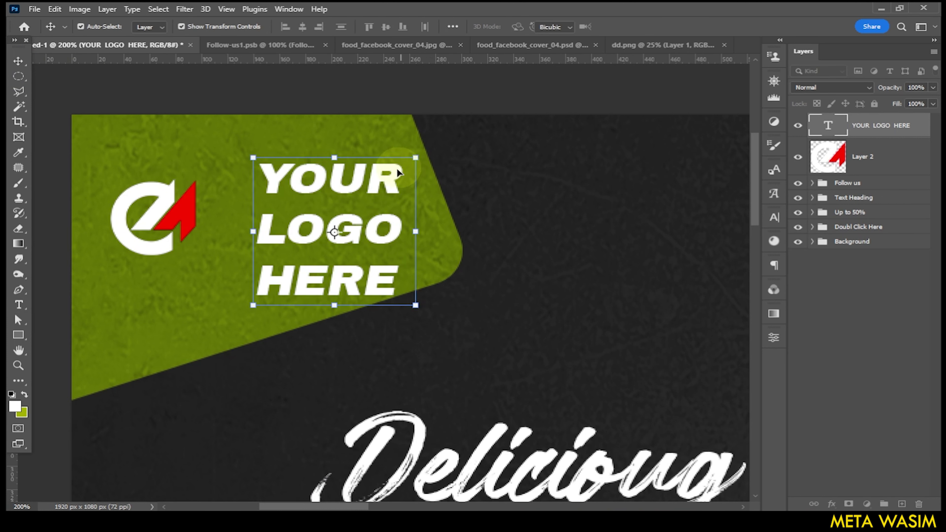
Scale the logo text to about half, set the icon beside it, and group both.
drag(329, 230, 280, 261)
drag(363, 195, 313, 237)
drag(260, 287, 272, 220)
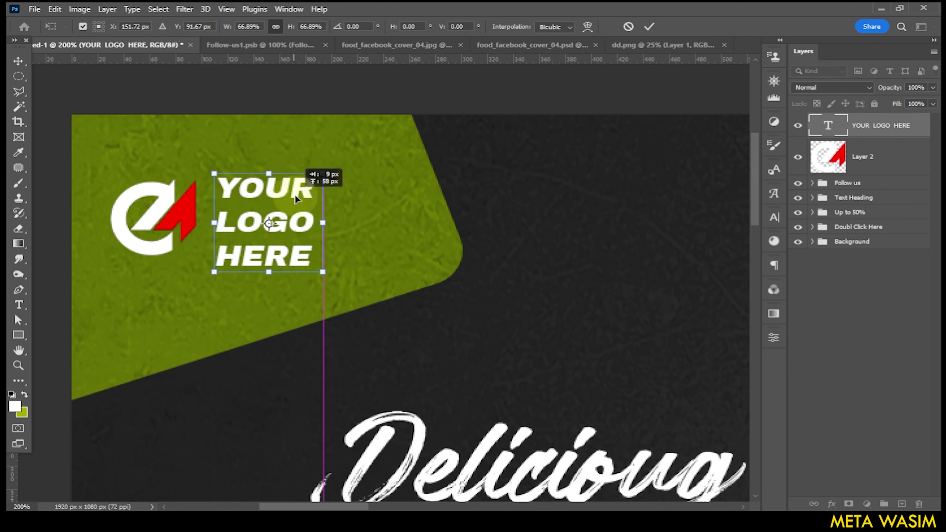
drag(326, 170, 292, 202)
drag(260, 231, 269, 217)
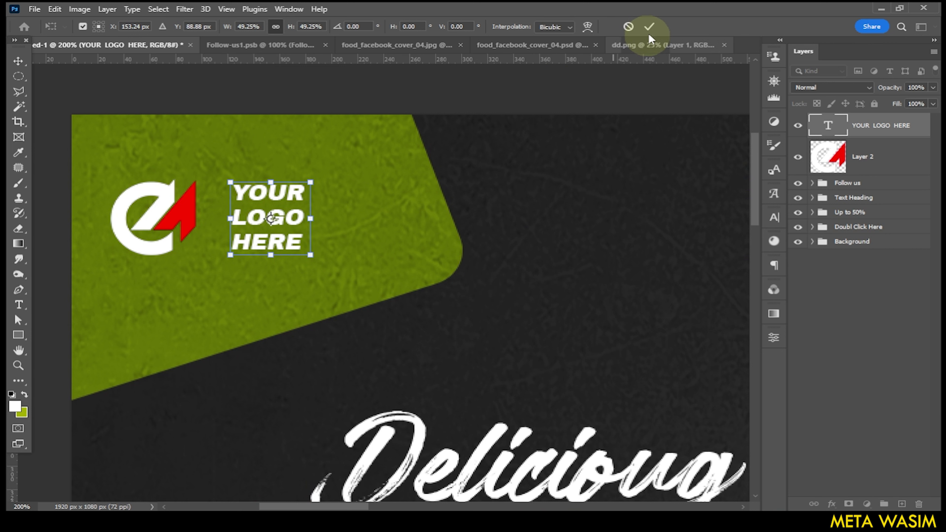
click(649, 26)
drag(166, 211, 188, 211)
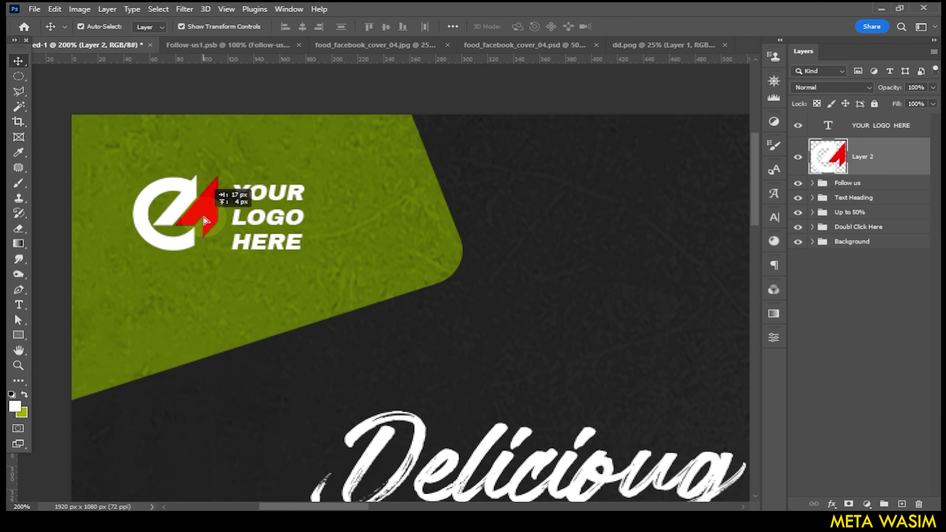
shift+click(875, 126)
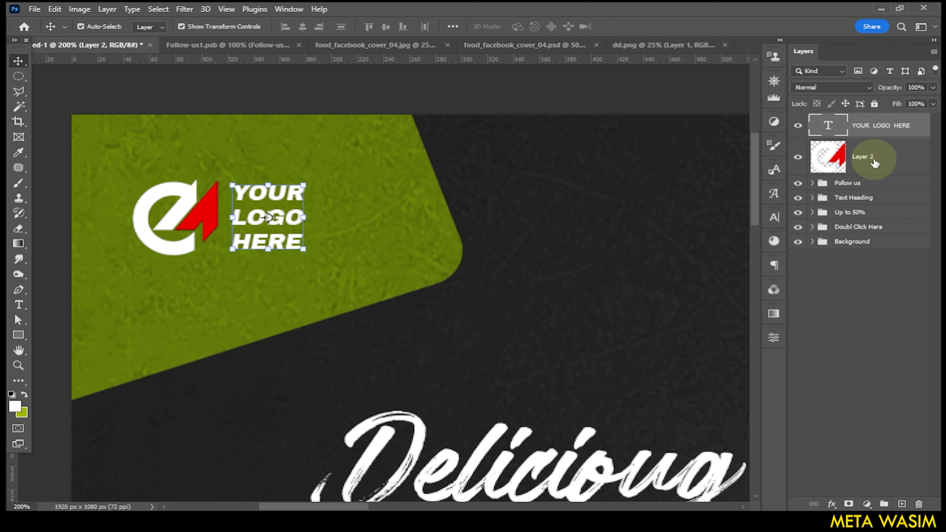
click(884, 504)
text(Logo)
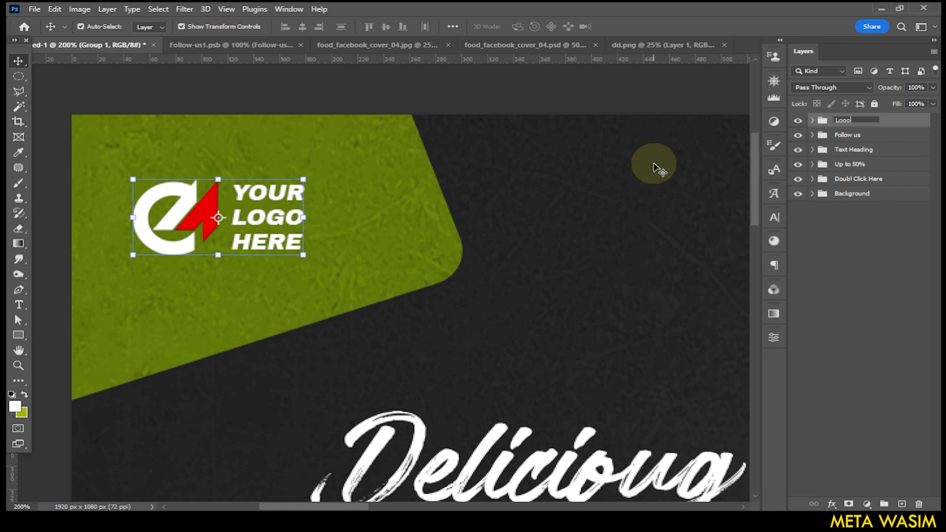
Name the logo group Logo and zoom out to view the whole banner at 50%.
key(Return)
key(ctrl+minus)
key(ctrl+minus)
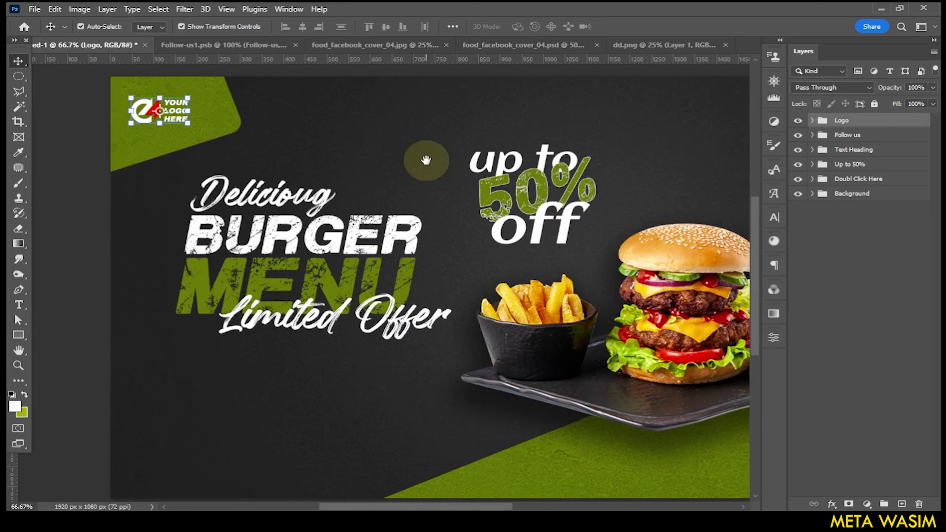
key(ctrl+minus)
key(ctrl+minus)
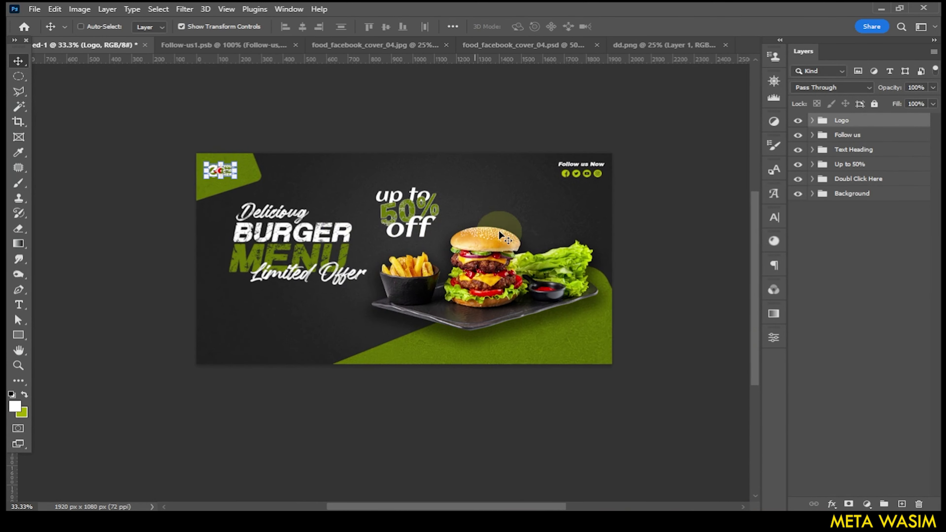
key(ctrl+plus)
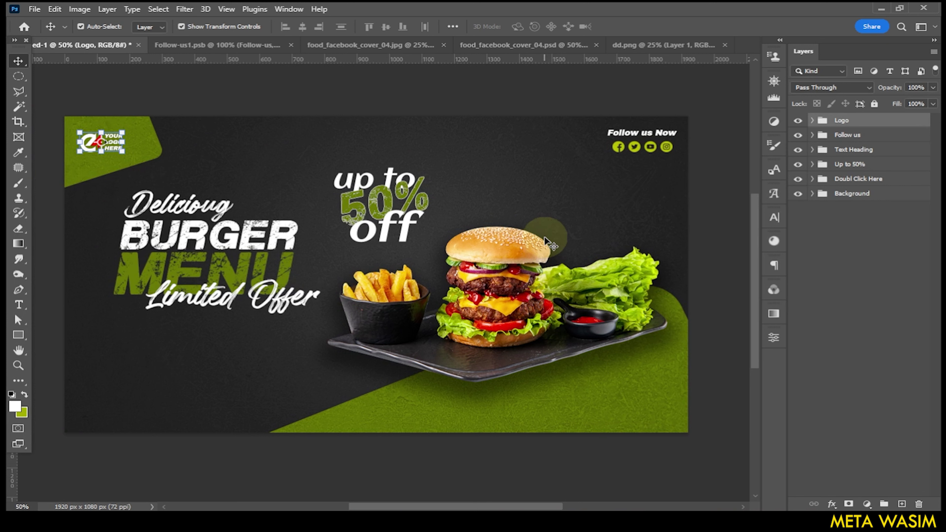
click(18, 305)
click(551, 400)
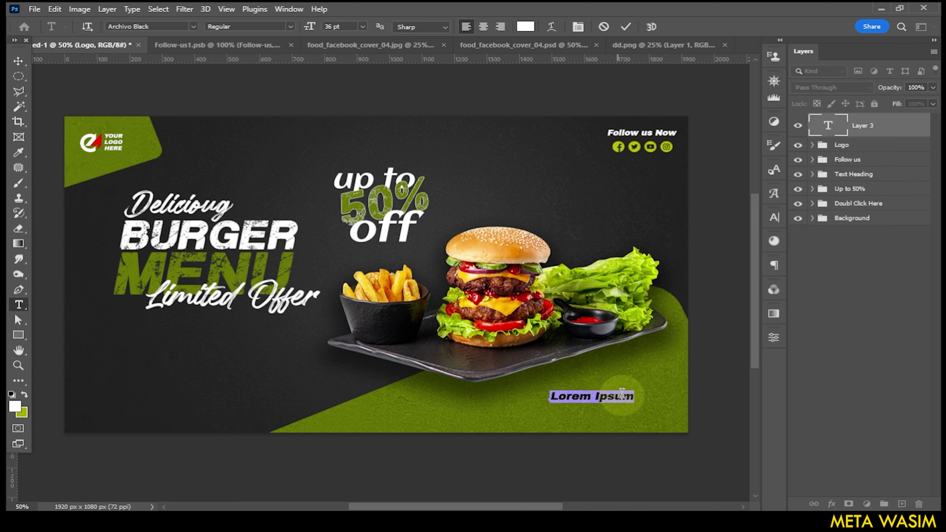
Add a Free Home text line in the green corner with DILIVERY beneath it.
text(Free)
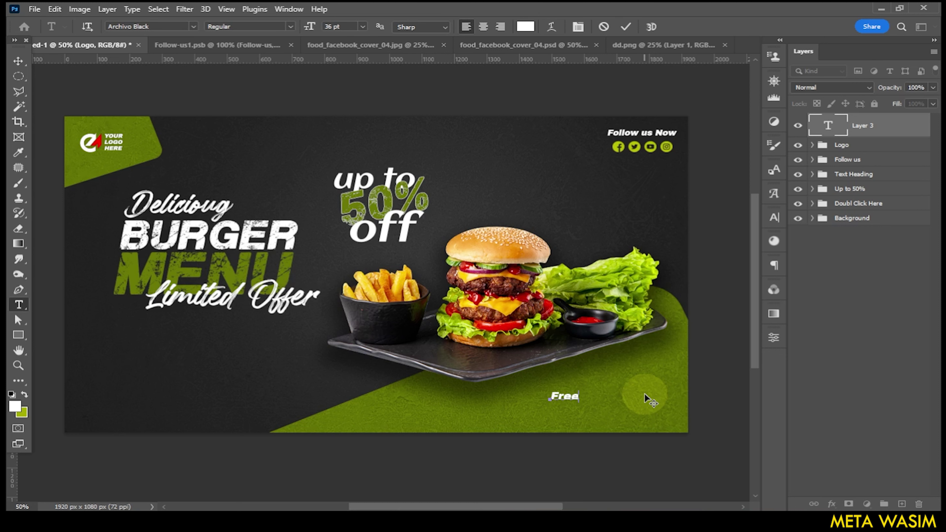
text( Home)
click(626, 26)
click(554, 414)
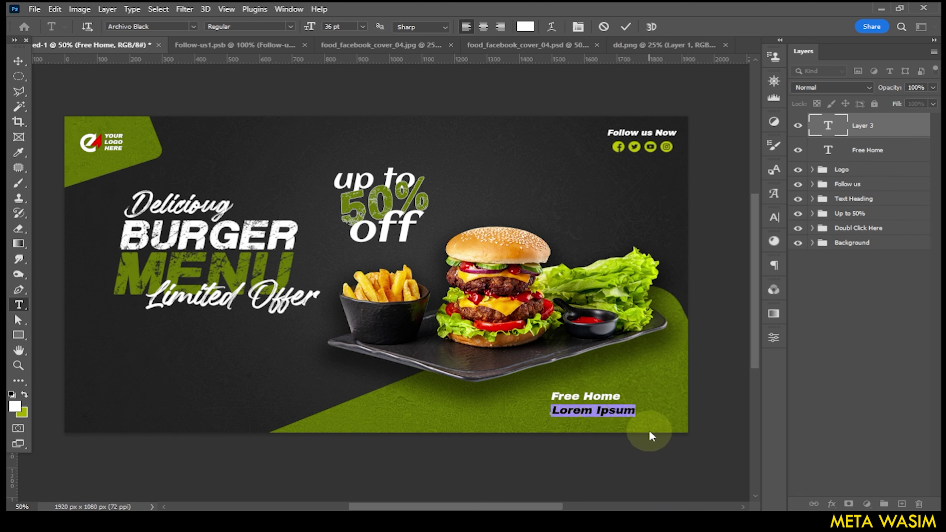
text(DILIVE)
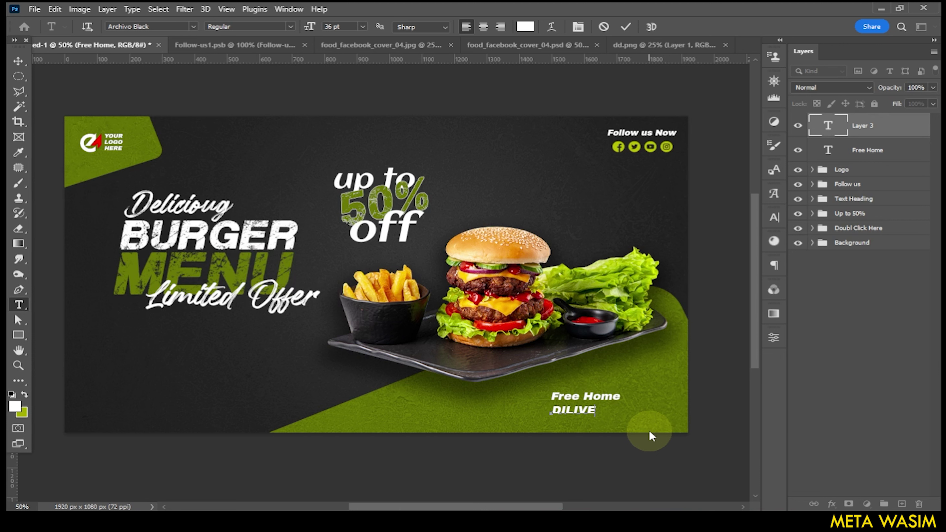
Make the DILIVERY text black in the Alfa Slab One font.
drag(613, 411, 550, 411)
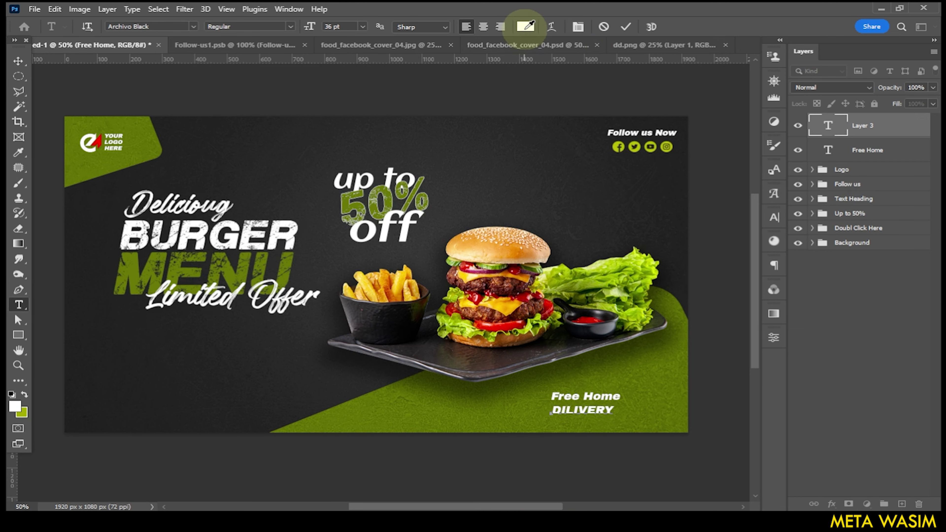
click(526, 26)
click(460, 378)
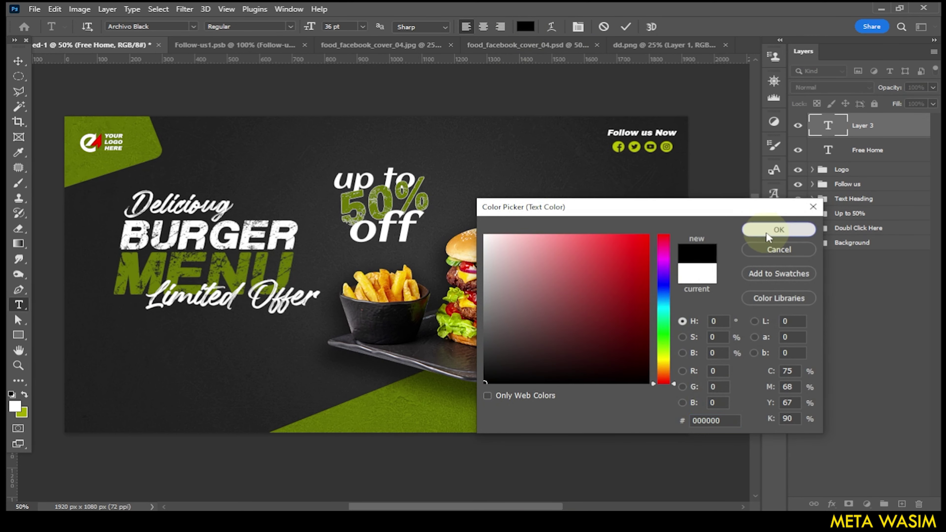
click(768, 230)
click(194, 26)
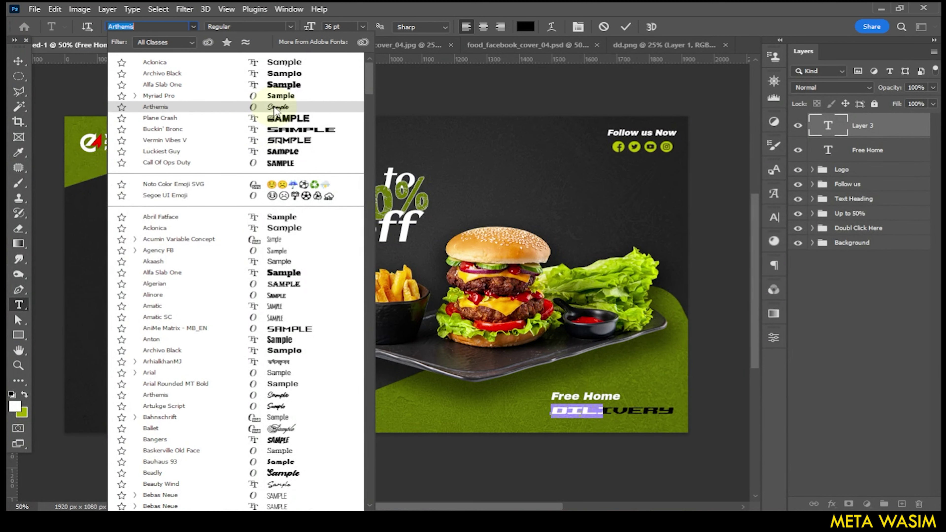
click(274, 85)
click(18, 61)
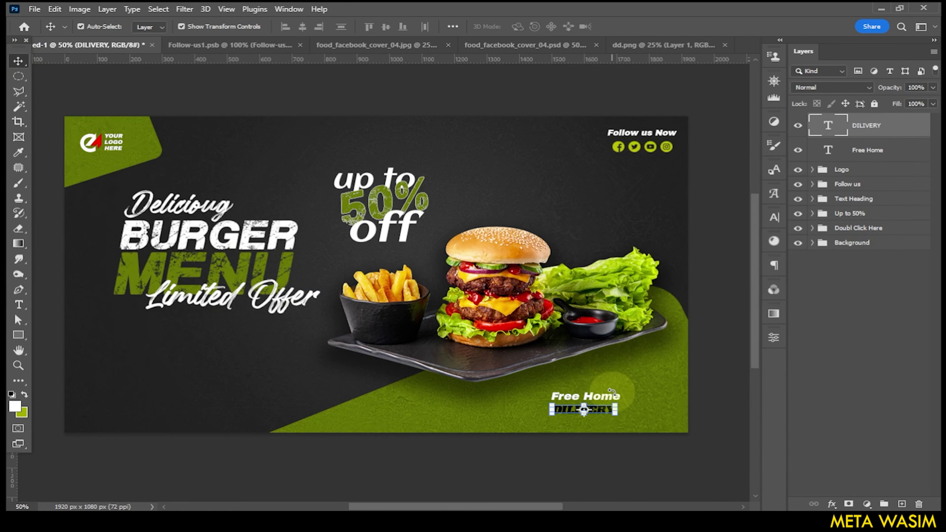
Enlarge DILIVERY and nudge Free Home down closer to it.
mouse_move(615, 403)
mouse_down()
mouse_move(639, 399)
mouse_move(621, 411)
mouse_move(660, 401)
mouse_move(634, 416)
mouse_up()
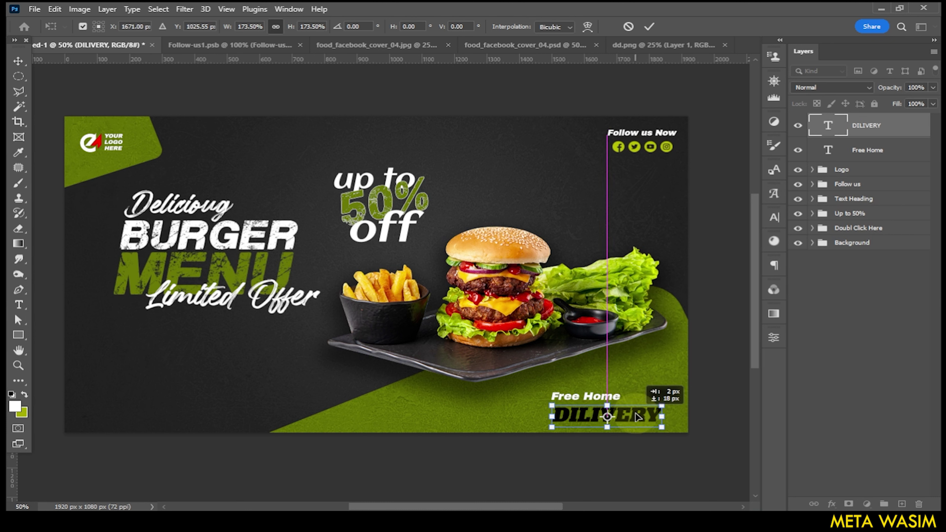
click(649, 26)
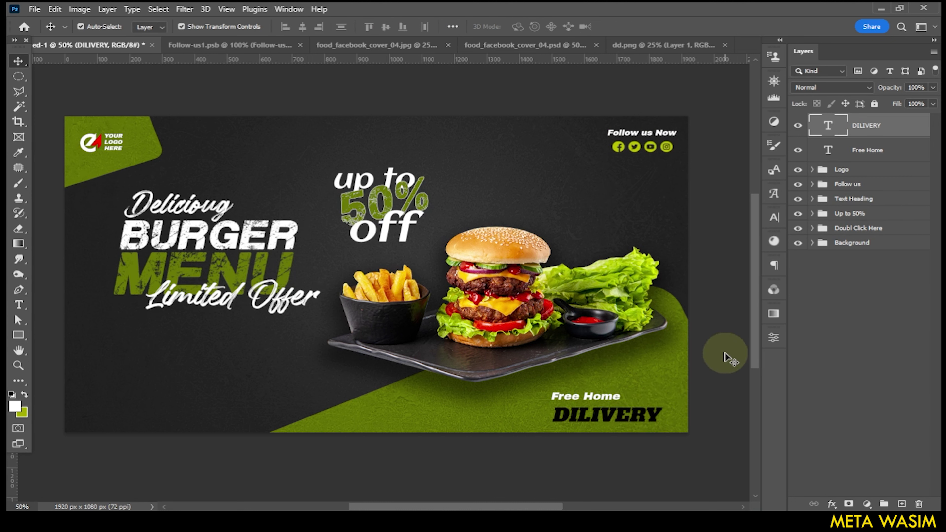
click(609, 400)
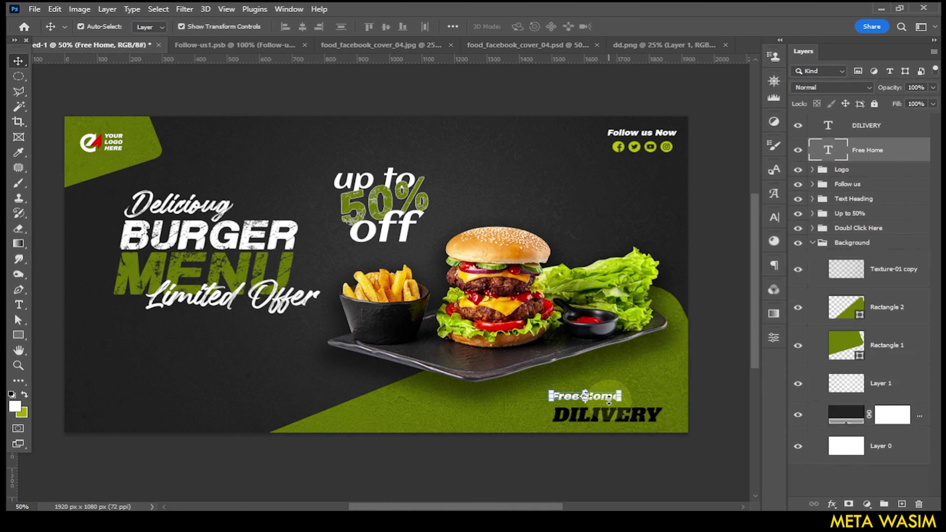
drag(606, 397, 608, 402)
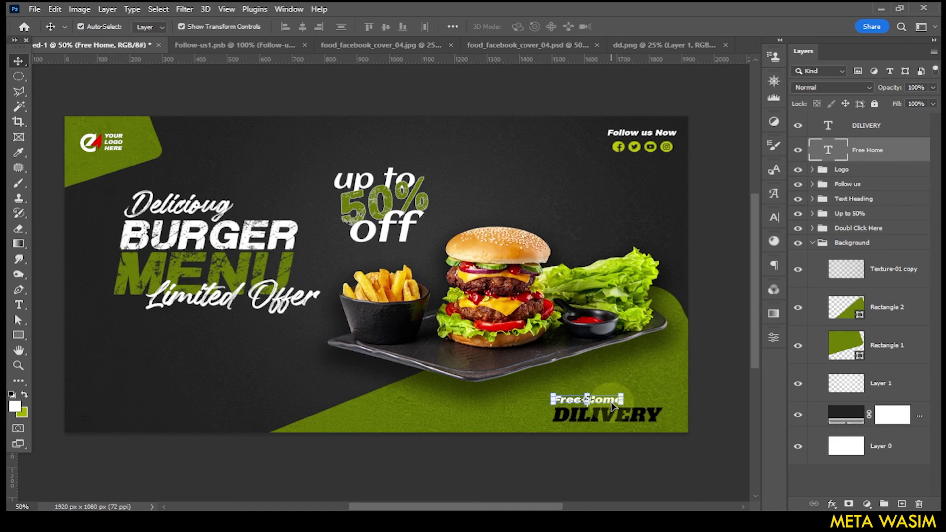
Group the Free Home and DILIVERY layers as Free Home Dilivery.
click(700, 380)
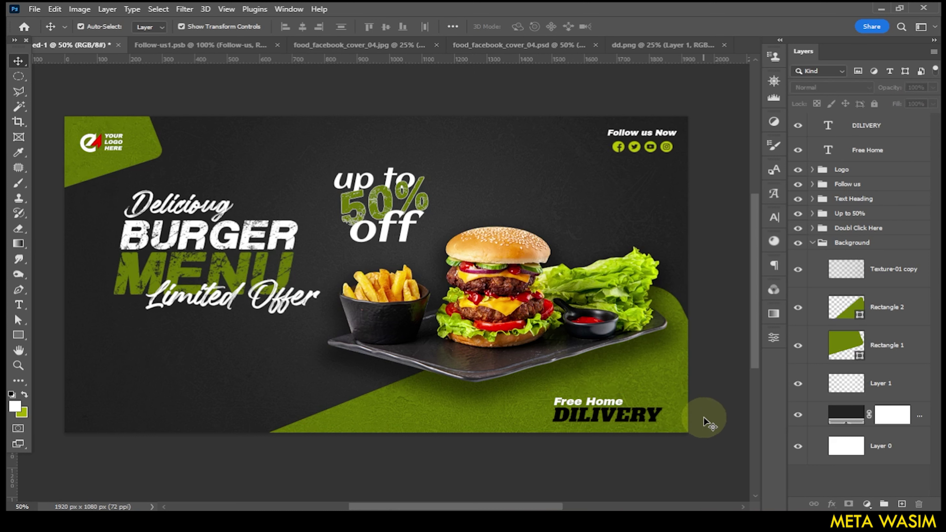
shift+click(868, 151)
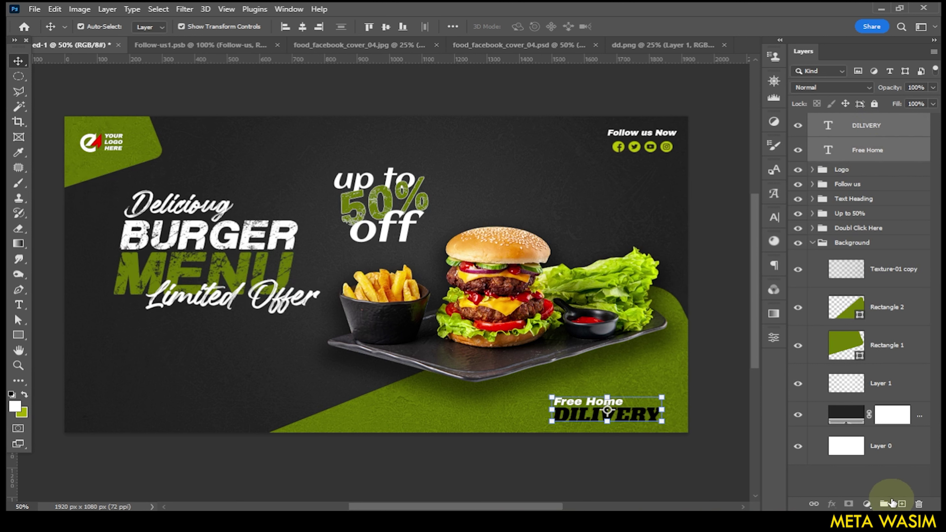
click(892, 502)
double_click(879, 119)
text(Free Home Dilivery)
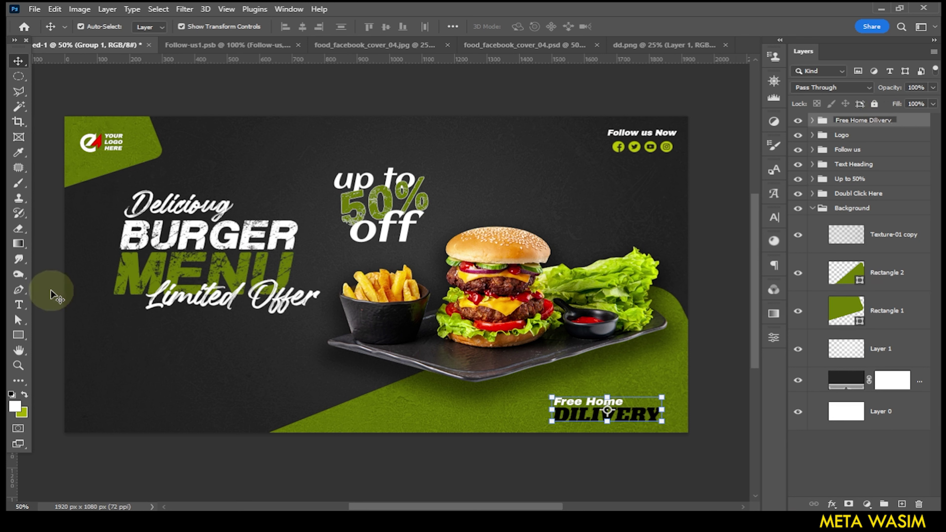
click(19, 305)
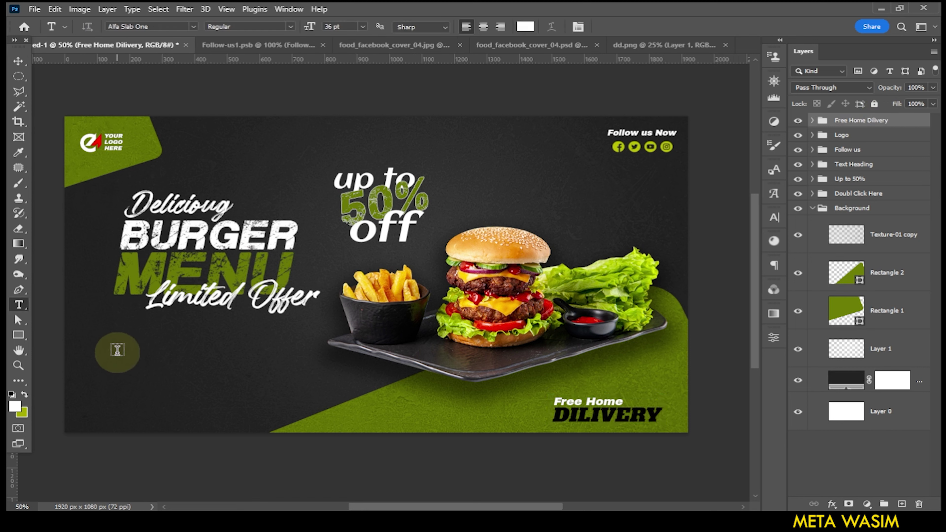
click(118, 350)
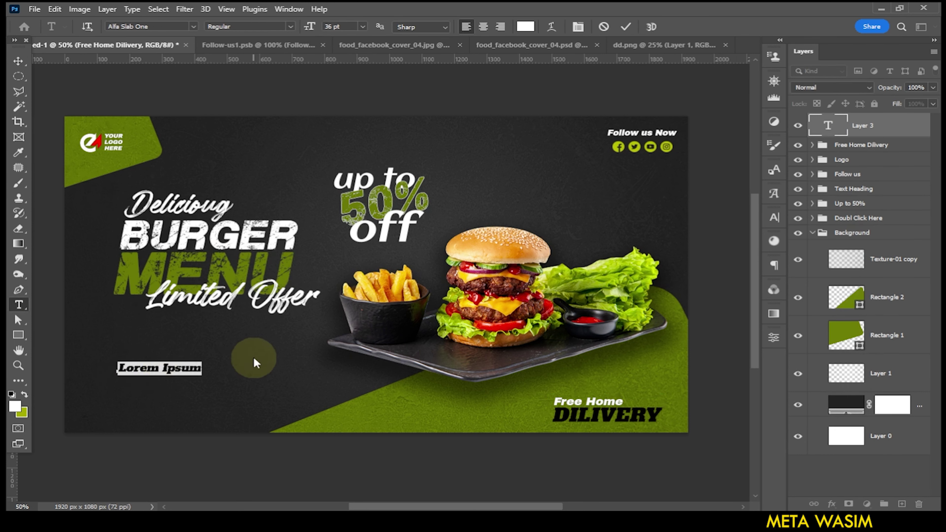
text(www.yourwebsite.com)
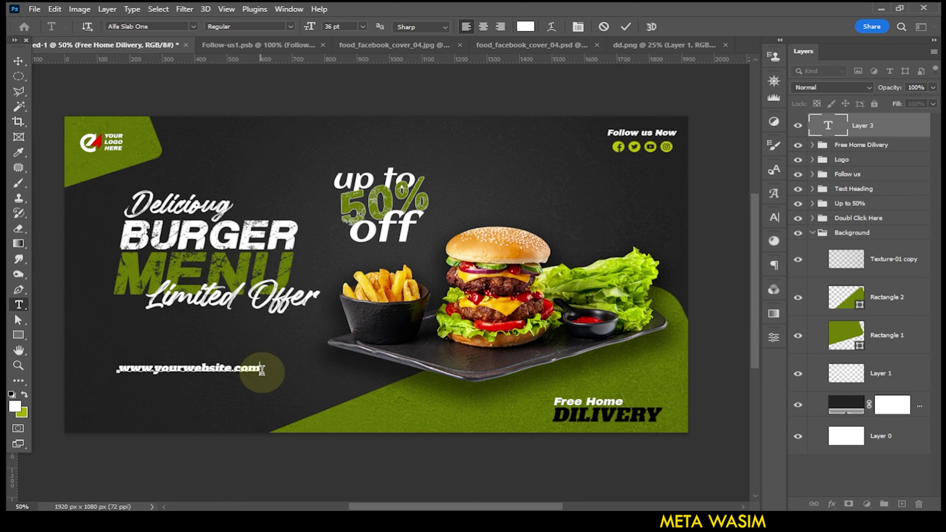
key(ctrl+a)
click(193, 26)
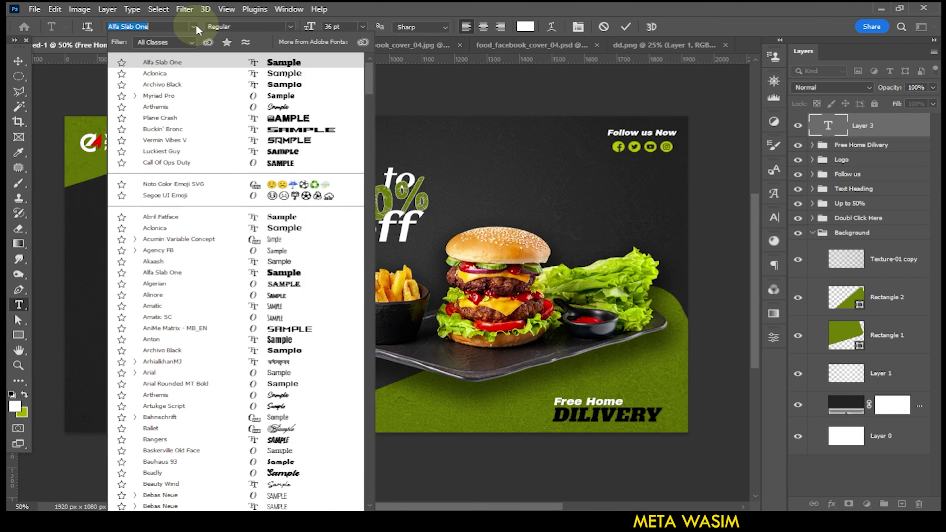
scroll(284, 394, down, 3)
scroll(283, 393, down, 2)
scroll(284, 387, down, 2)
scroll(286, 379, down, 2)
scroll(287, 381, down, 4)
scroll(287, 381, down, 5)
scroll(287, 388, down, 3)
scroll(287, 399, down, 2)
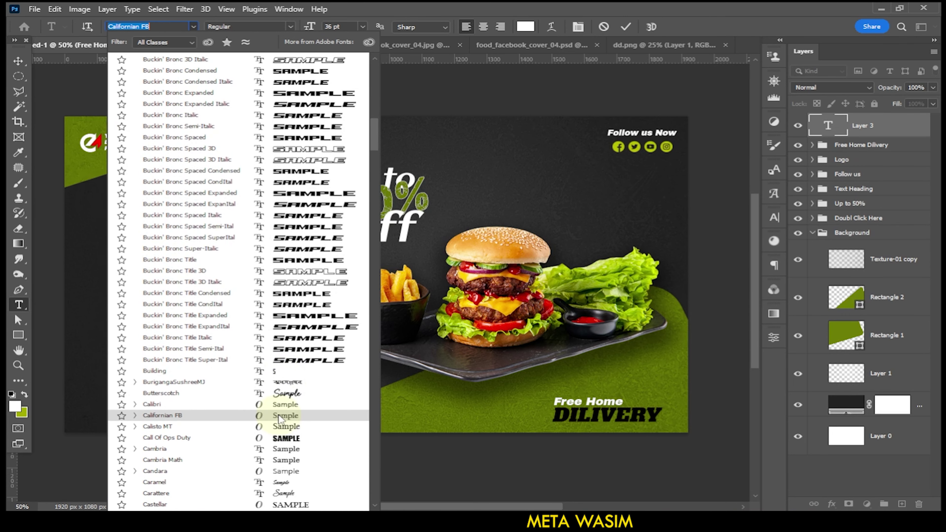
click(278, 406)
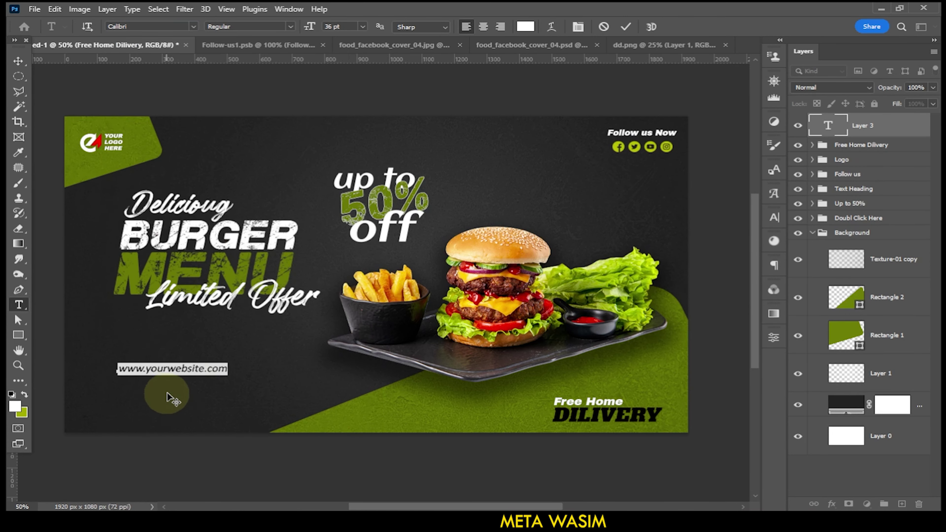
click(18, 61)
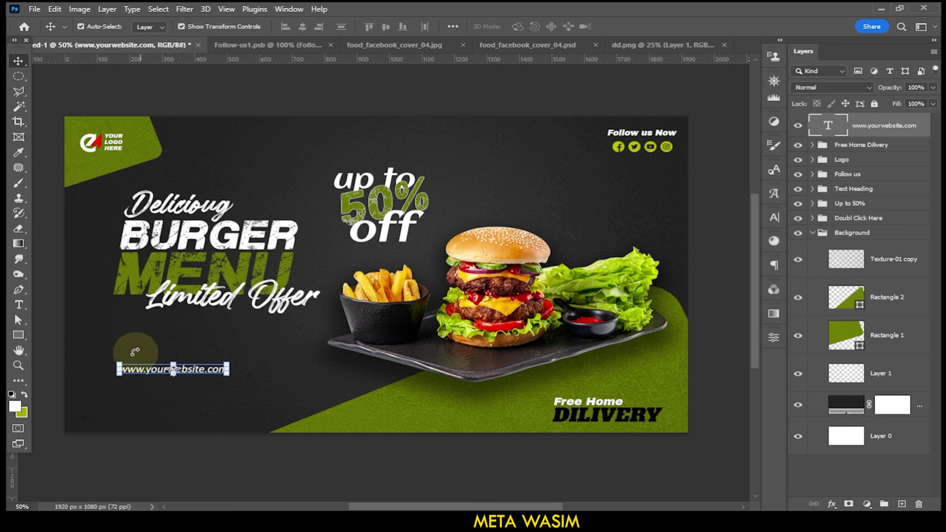
Add a placeholder phone number text line above the website.
click(19, 305)
click(126, 354)
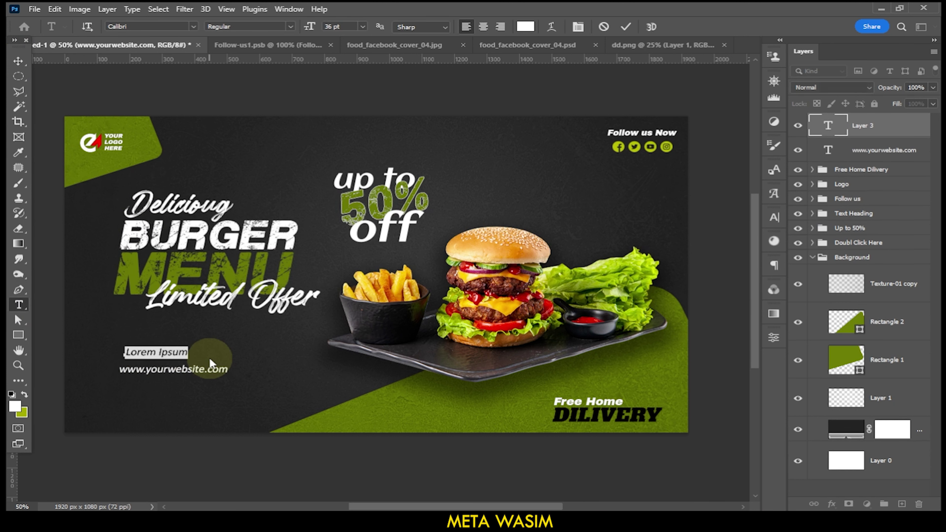
key(BackSpace)
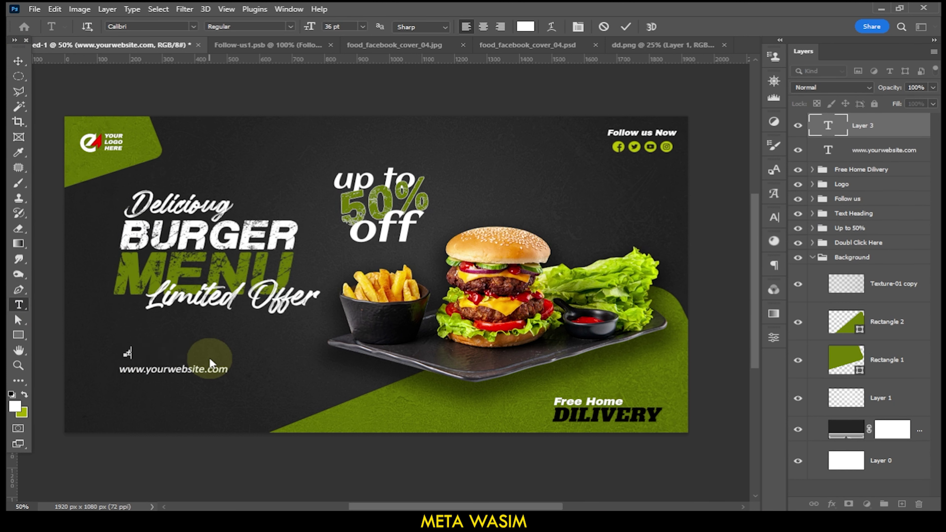
text(+01)
text(345_)
text(6891000)
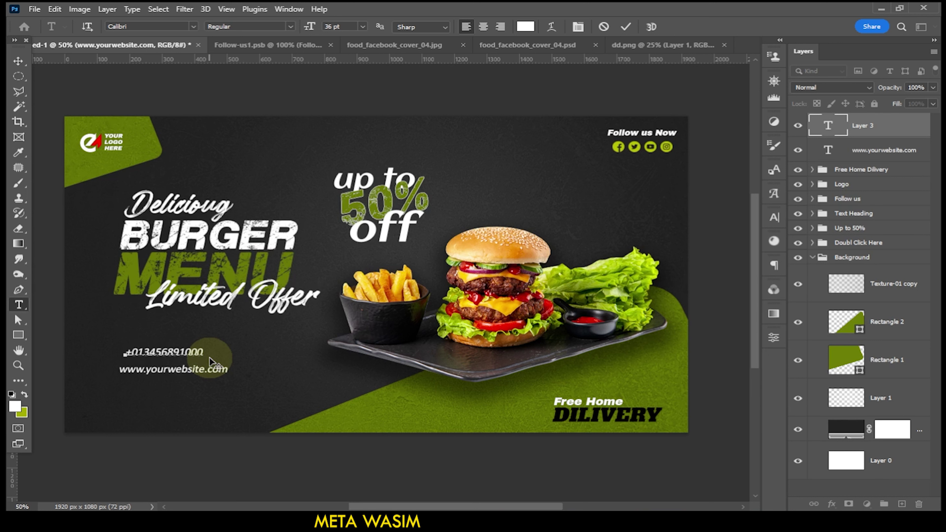
click(626, 26)
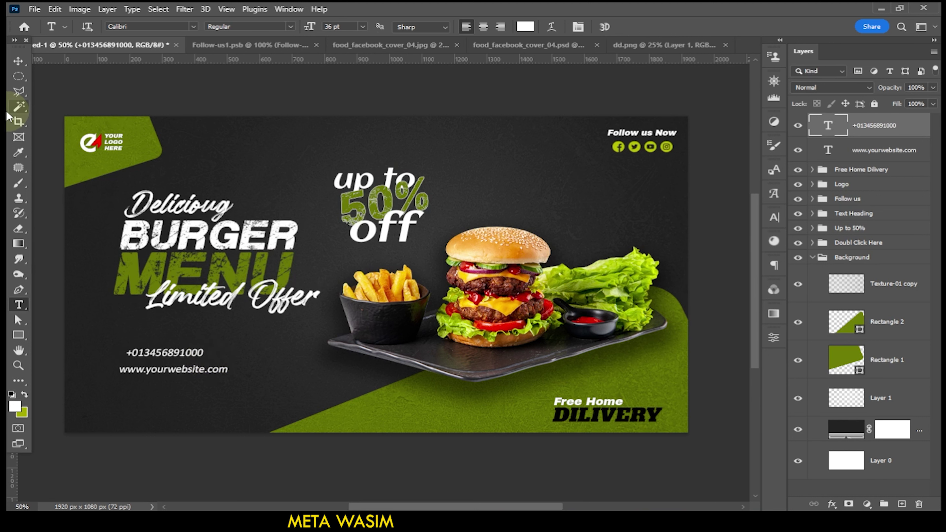
Enlarge the phone number text to about 137%.
click(18, 61)
mouse_move(204, 359)
mouse_down()
mouse_move(231, 364)
mouse_move(205, 358)
mouse_up()
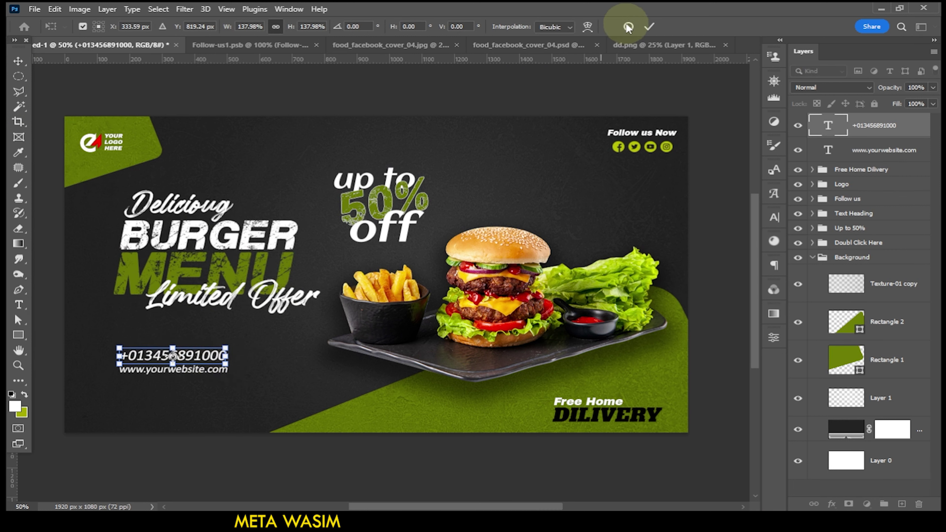
click(649, 26)
click(261, 462)
Group the phone number and website texts as Contact Text.
click(220, 373)
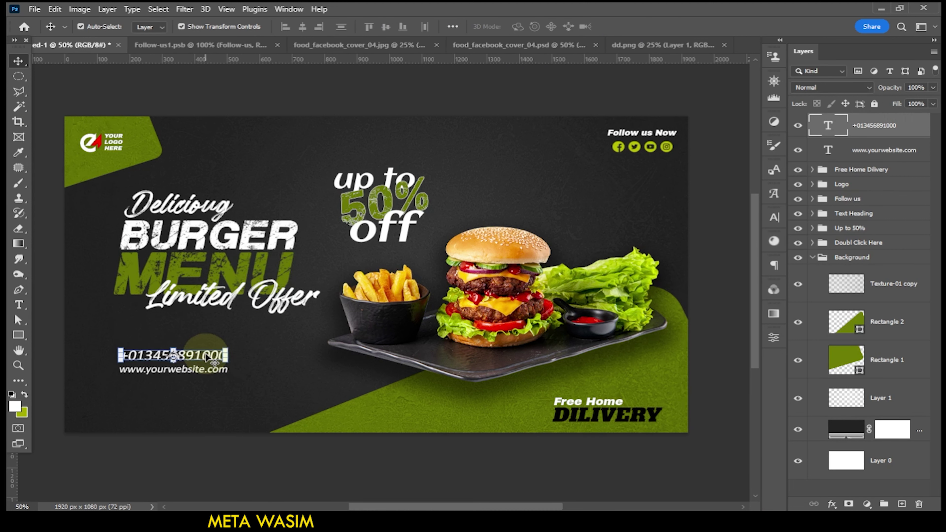
click(623, 205)
click(894, 128)
shift+click(885, 151)
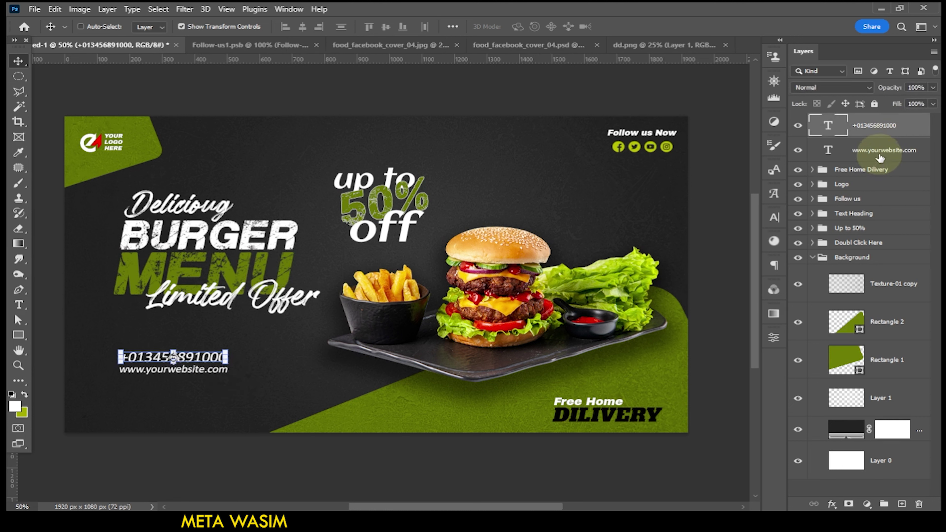
click(884, 504)
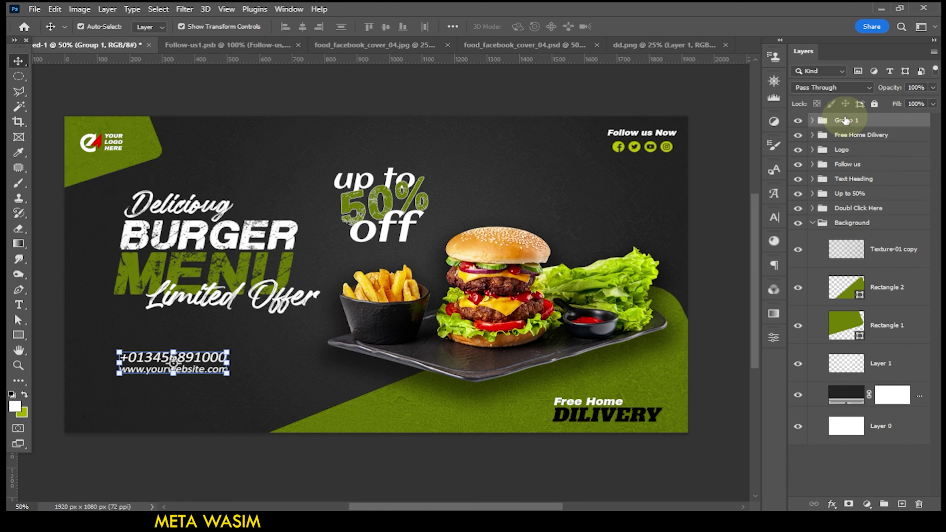
double_click(887, 121)
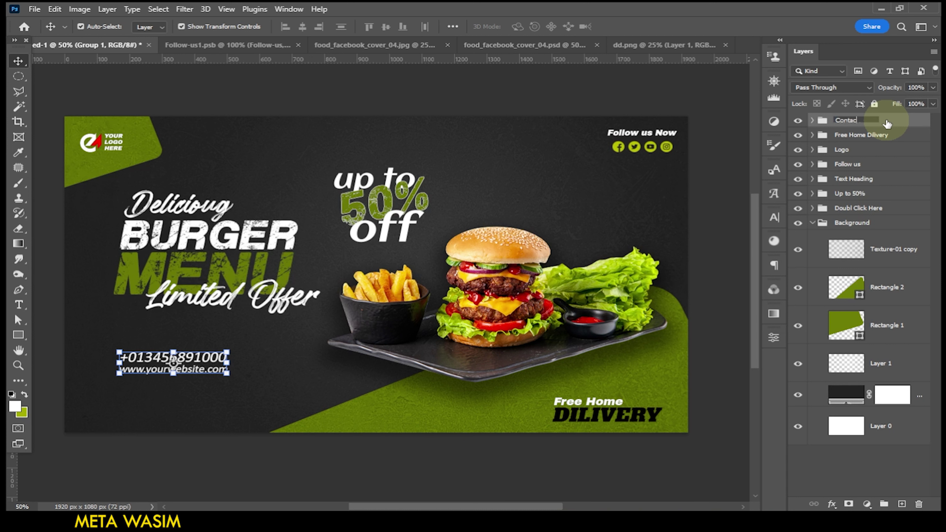
text(Contact Text)
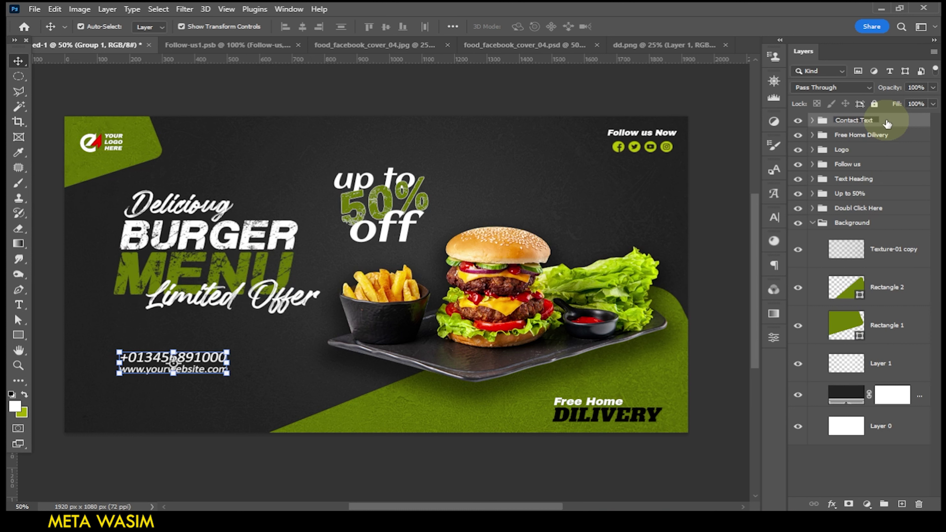
key(Return)
mouse_move(887, 122)
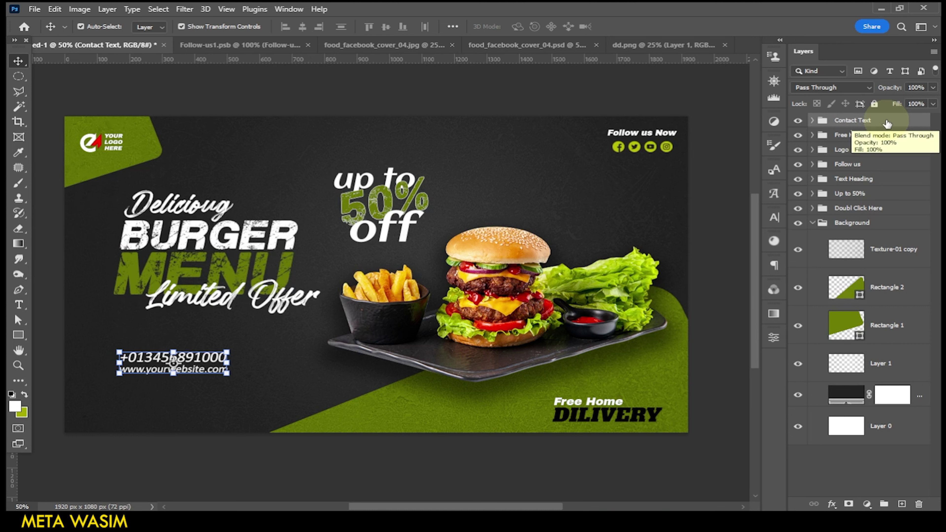
Move the Contact Text group lower-right and place a new text layer above it.
drag(187, 361, 194, 360)
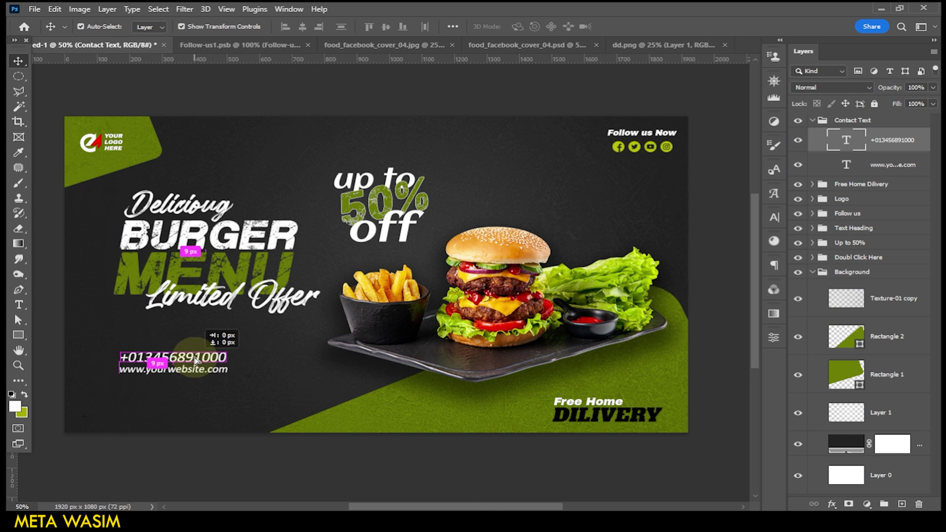
click(811, 120)
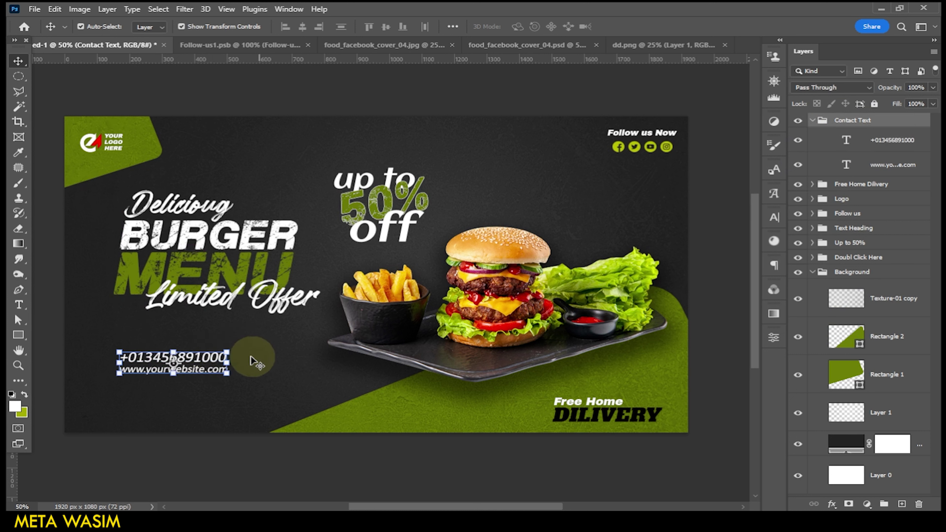
key(ctrl+t)
drag(201, 362, 237, 400)
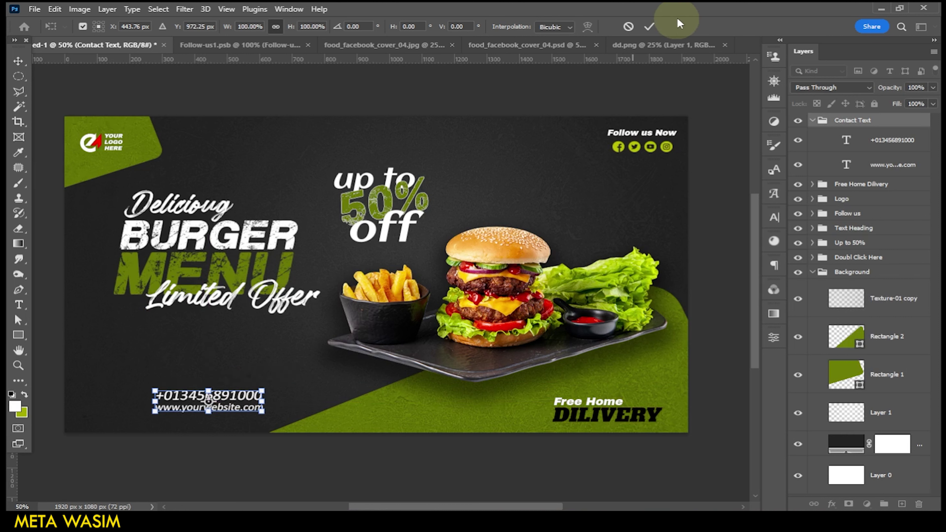
click(649, 27)
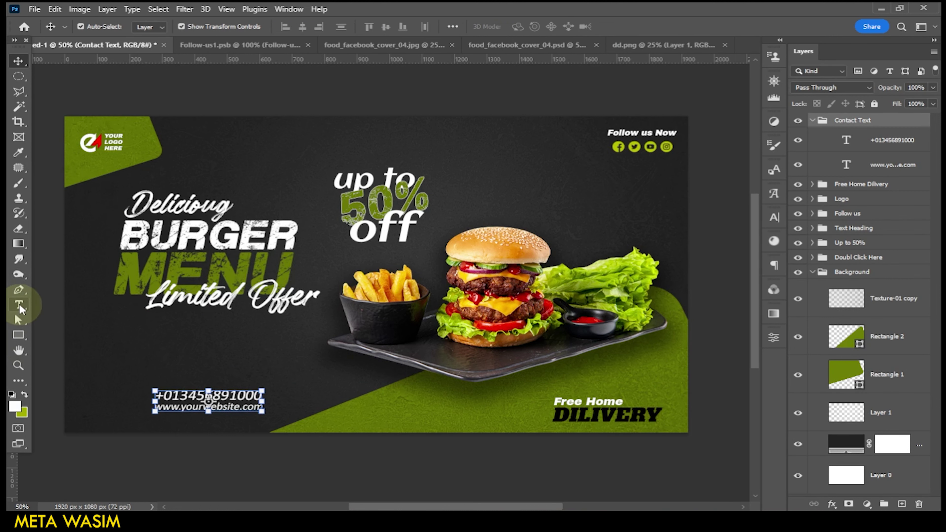
click(19, 306)
click(184, 357)
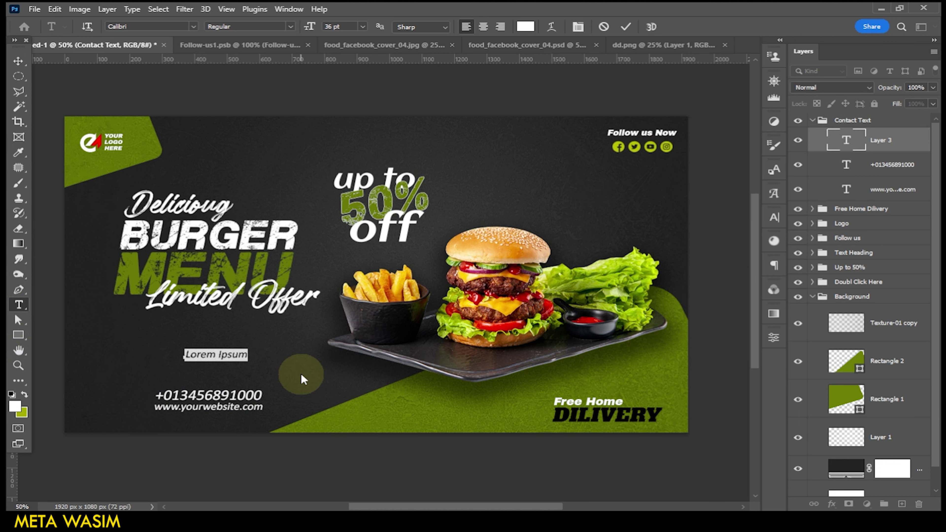
Replace the placeholder text above the contact details with ORDER NOW.
text(QR )
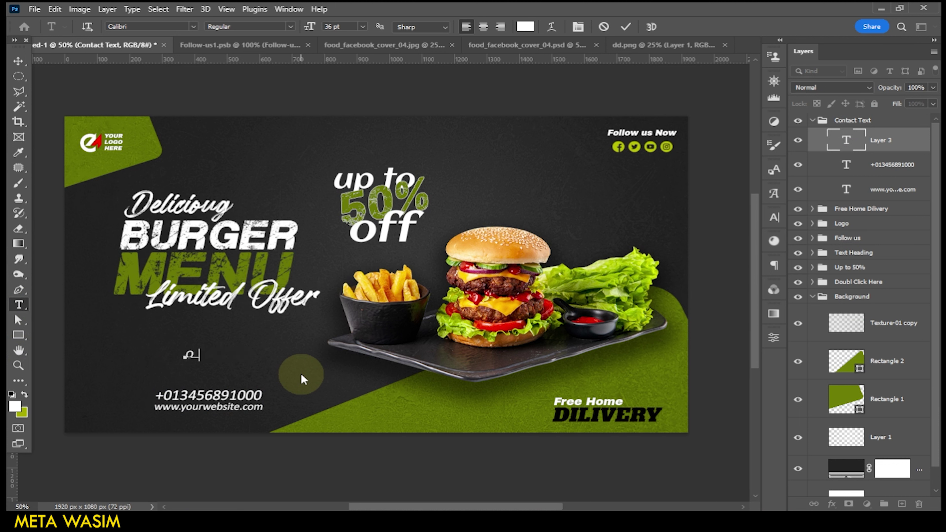
text(DER NOW)
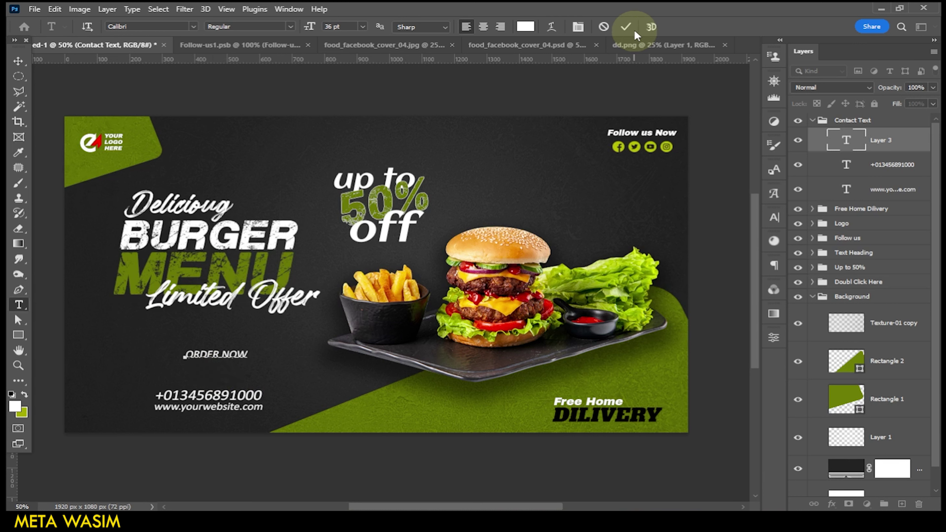
click(626, 26)
click(16, 335)
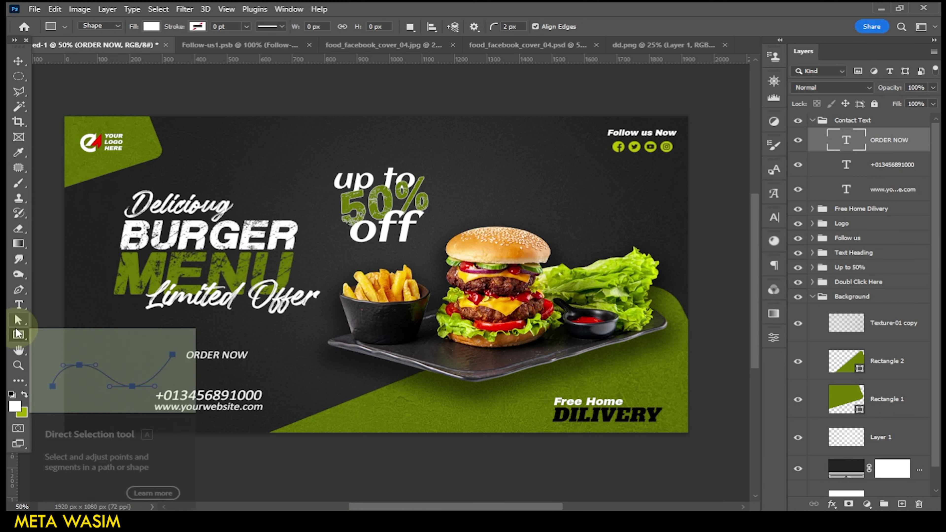
Draw a 315×79 px rectangle around ORDER NOW with 20 px rounded corners.
mouse_move(890, 140)
mouse_down()
mouse_move(886, 117)
mouse_move(870, 115)
mouse_up()
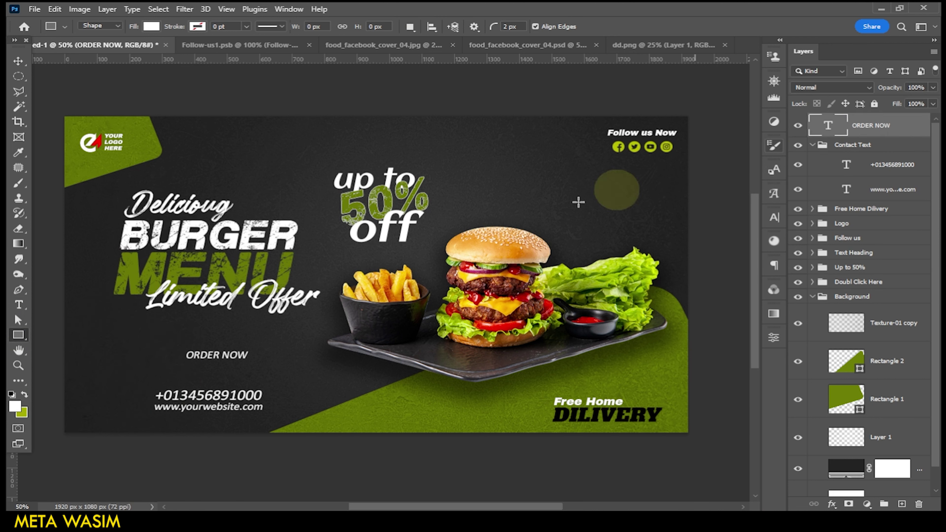
drag(163, 344, 254, 363)
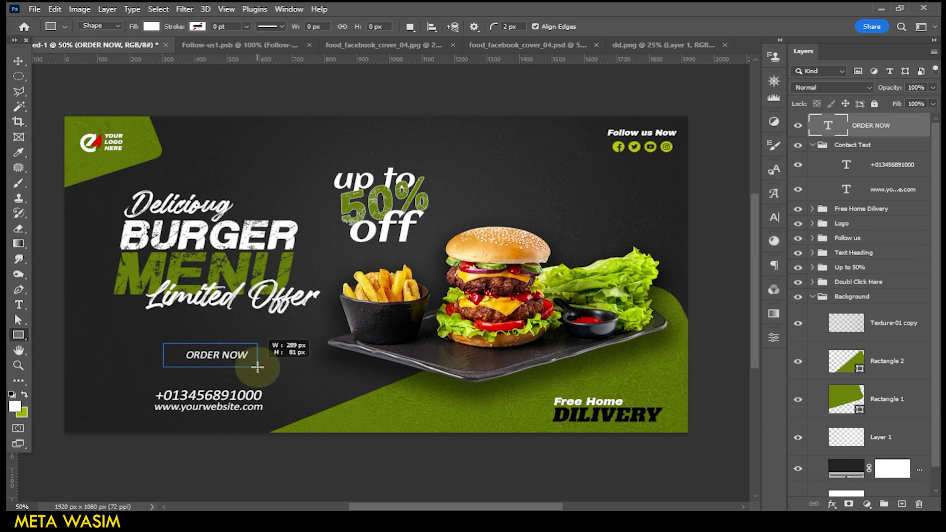
drag(266, 367, 266, 367)
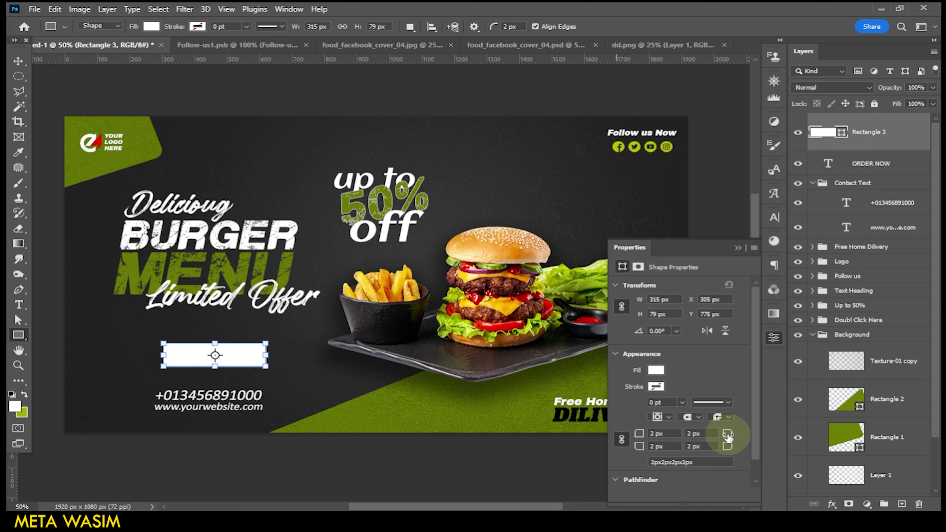
double_click(709, 435)
text(20)
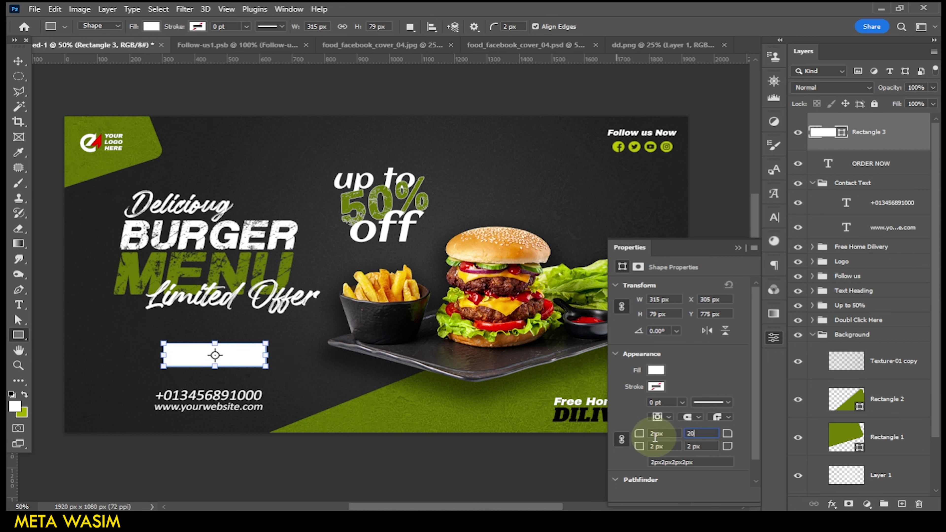
click(738, 248)
Fill the rectangle with the banner's green #637405 and place it beneath the ORDER NOW text.
double_click(823, 131)
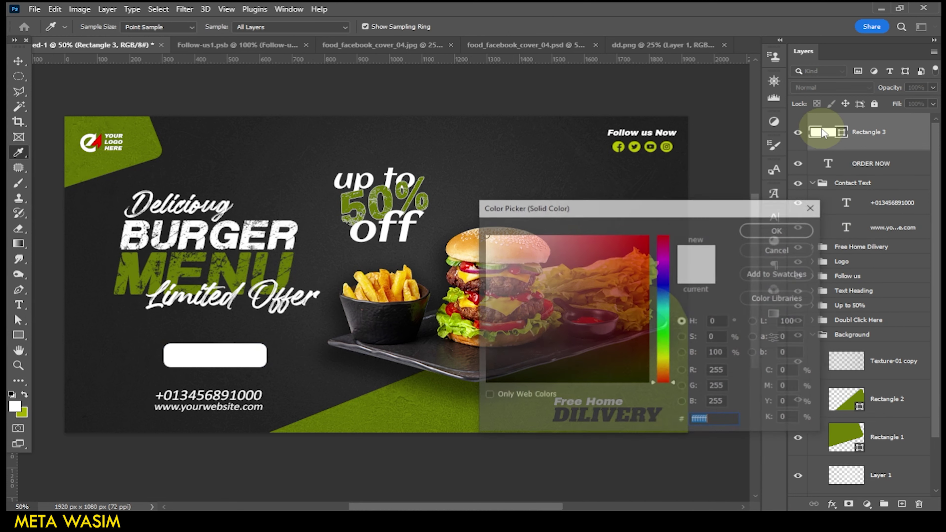
click(390, 415)
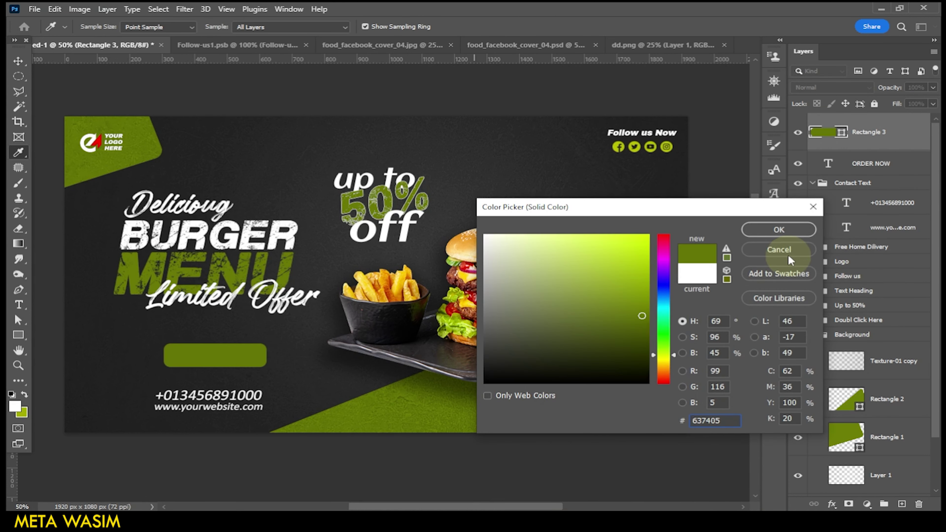
click(778, 230)
drag(894, 132, 883, 172)
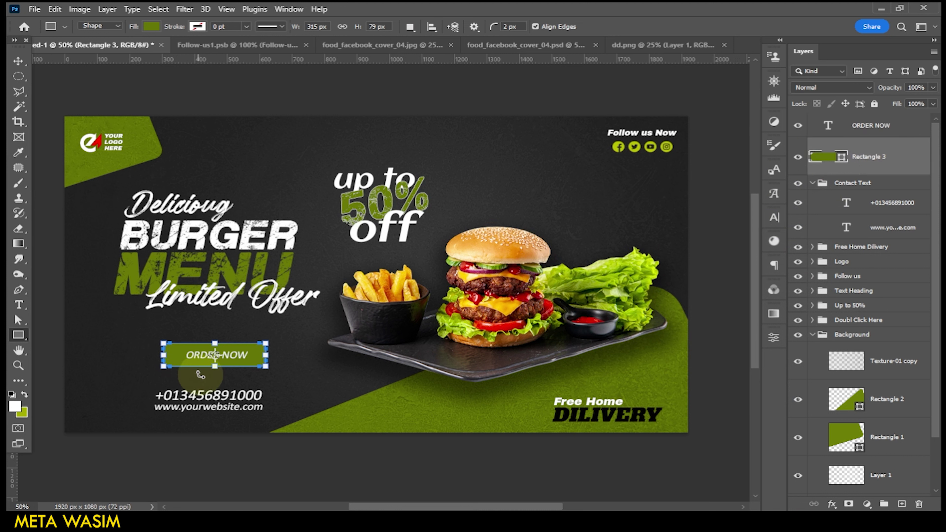
Set the ORDER NOW text in the bold Alfa Slab One font.
key(t)
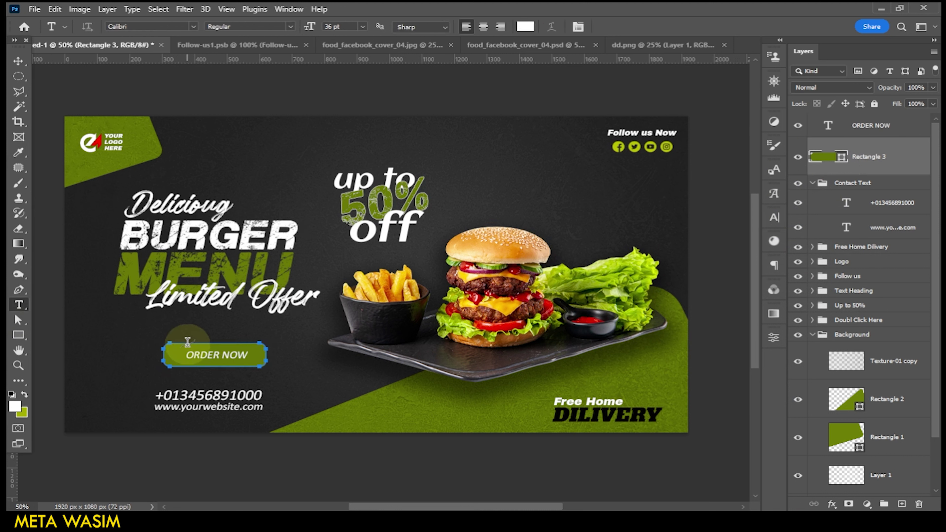
triple_click(190, 355)
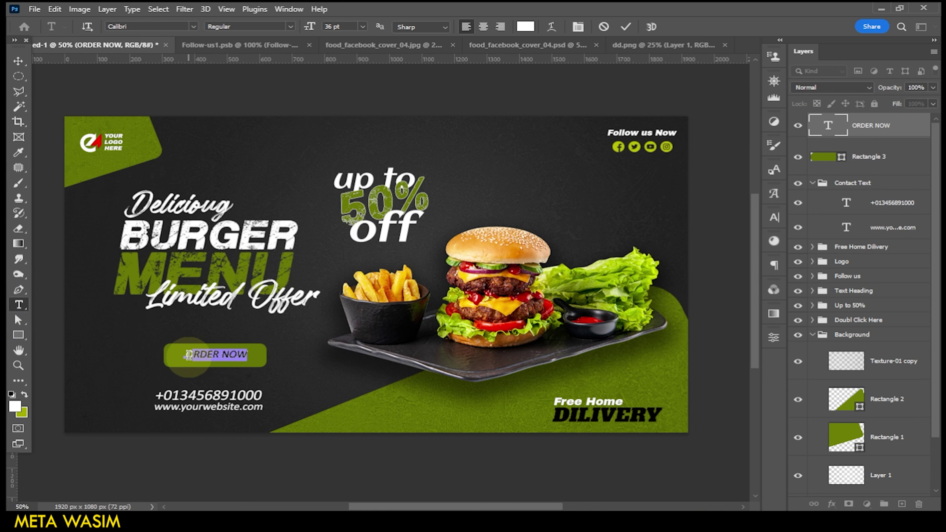
click(193, 26)
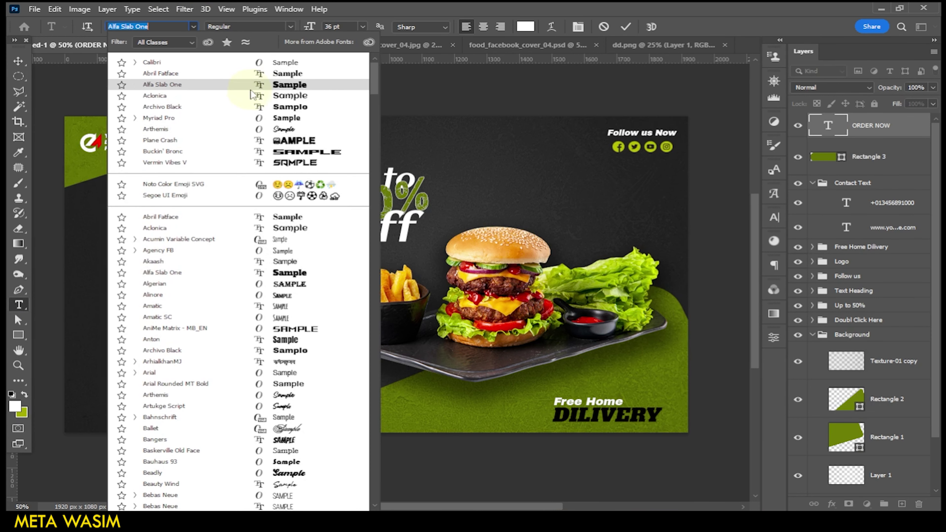
click(273, 107)
click(18, 60)
Centre ORDER NOW inside the green button.
click(241, 346)
drag(251, 357, 247, 359)
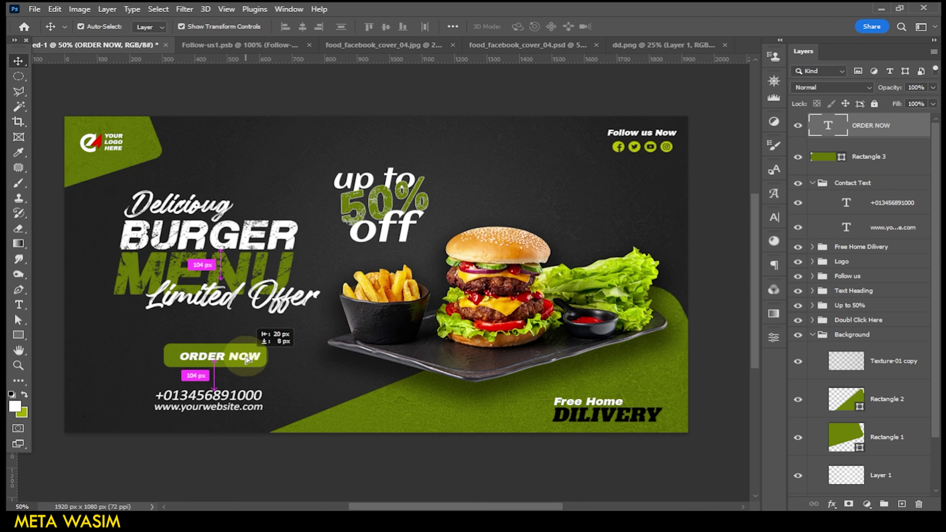
ctrl+click(176, 377)
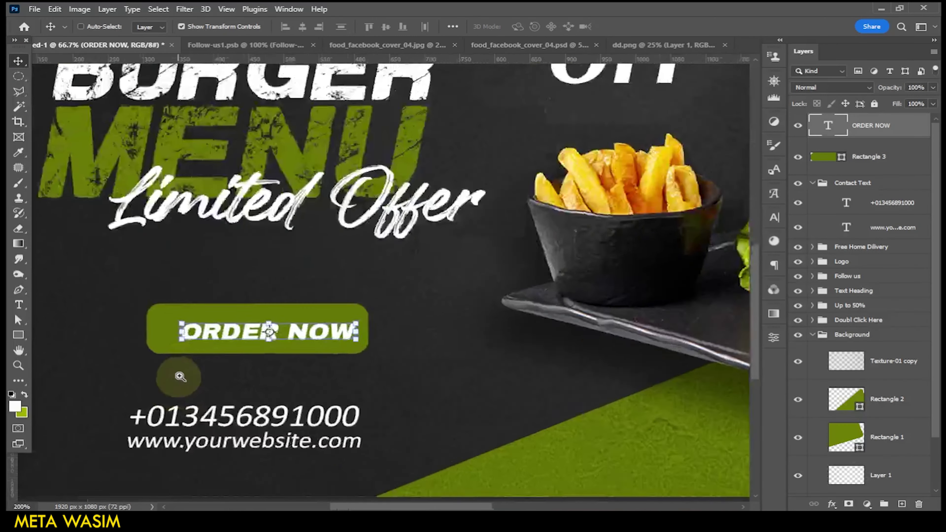
Reshape the green button with Free Transform into a shorter, wider 346 × 50 px bar.
ctrl+click(272, 256)
drag(369, 264, 363, 270)
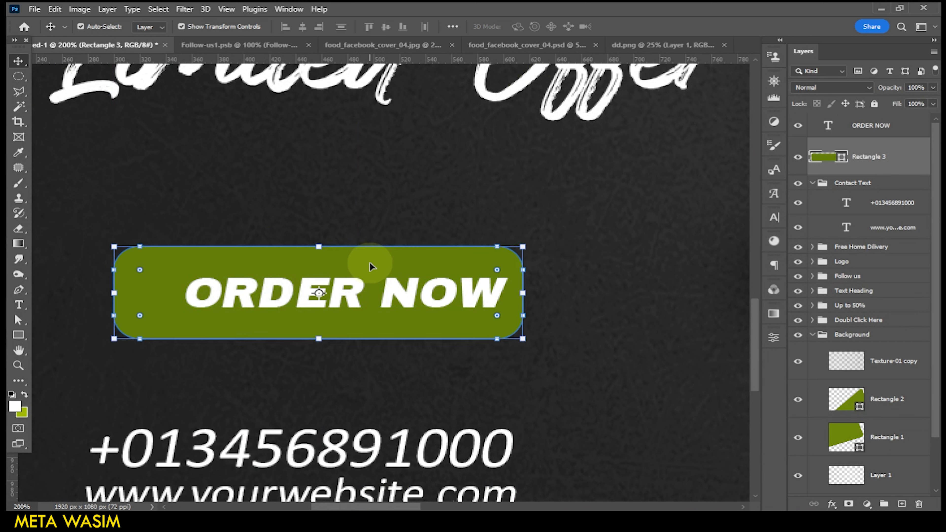
drag(319, 247, 317, 264)
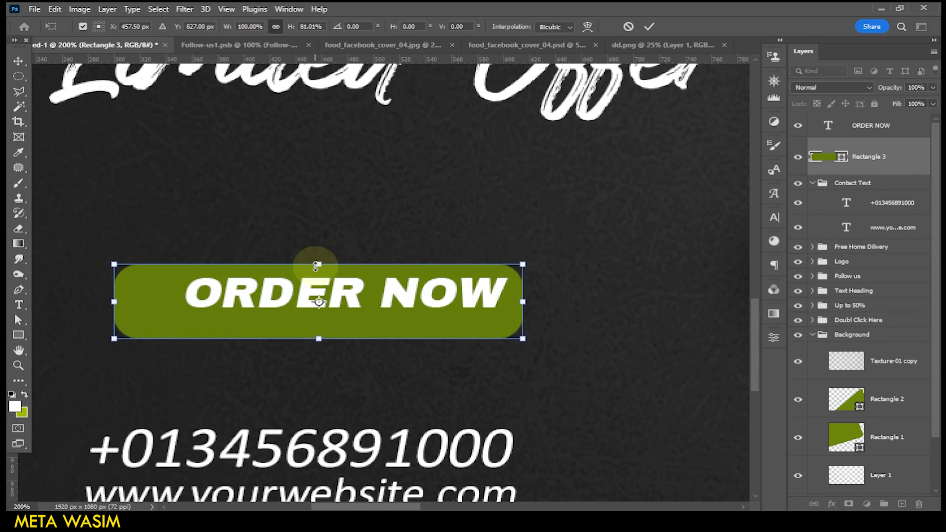
drag(315, 336, 316, 322)
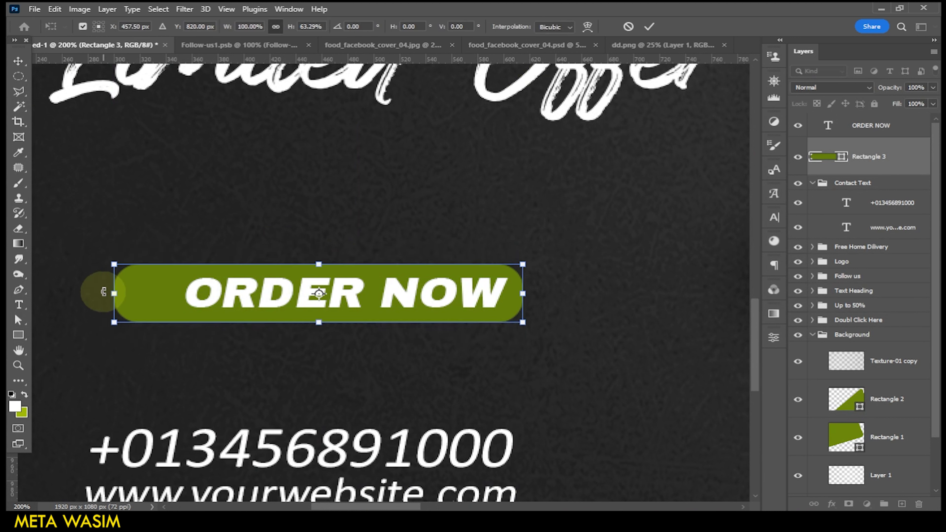
drag(114, 294, 73, 293)
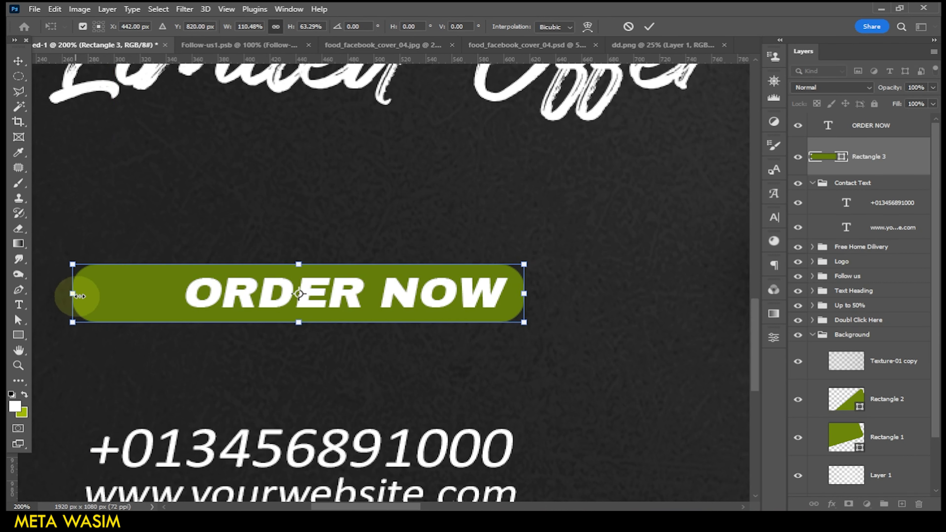
drag(156, 362, 244, 365)
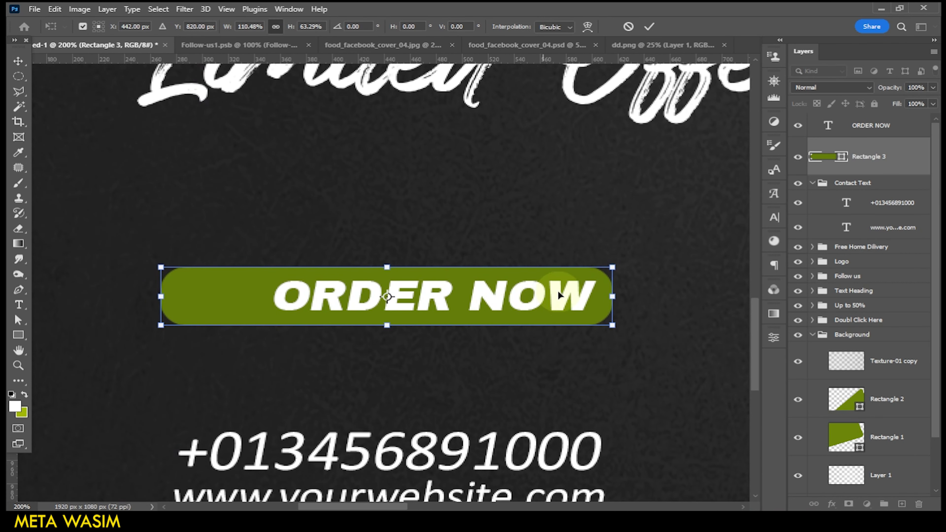
click(649, 26)
click(412, 226)
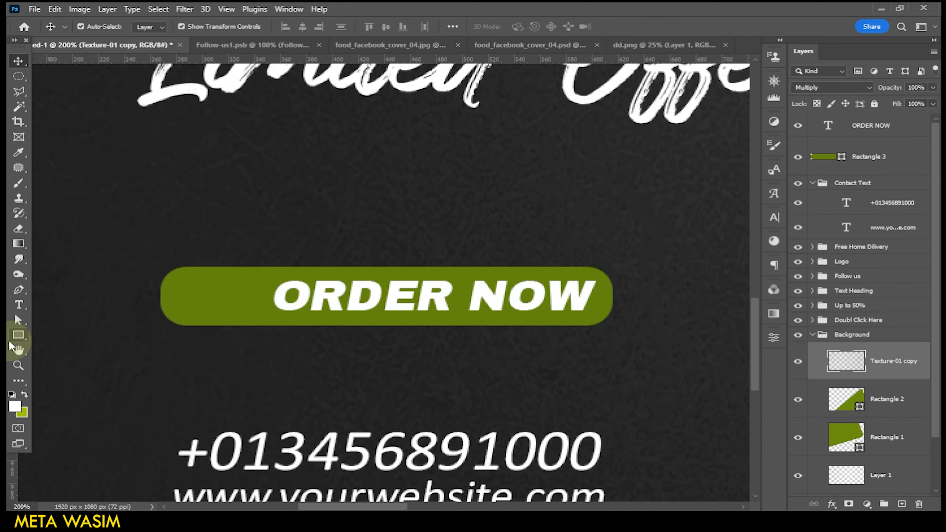
Set all the button's corner radii to 25 px to make a pill.
click(228, 287)
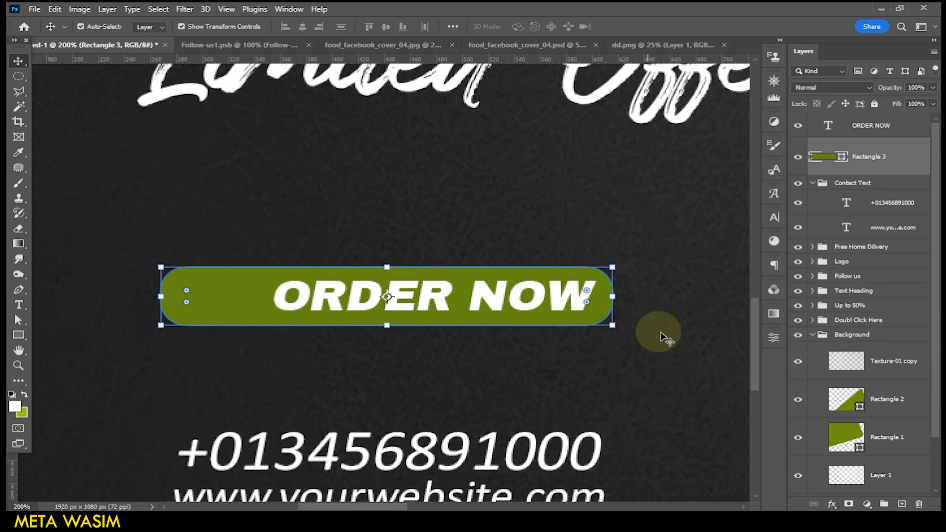
click(774, 338)
click(708, 433)
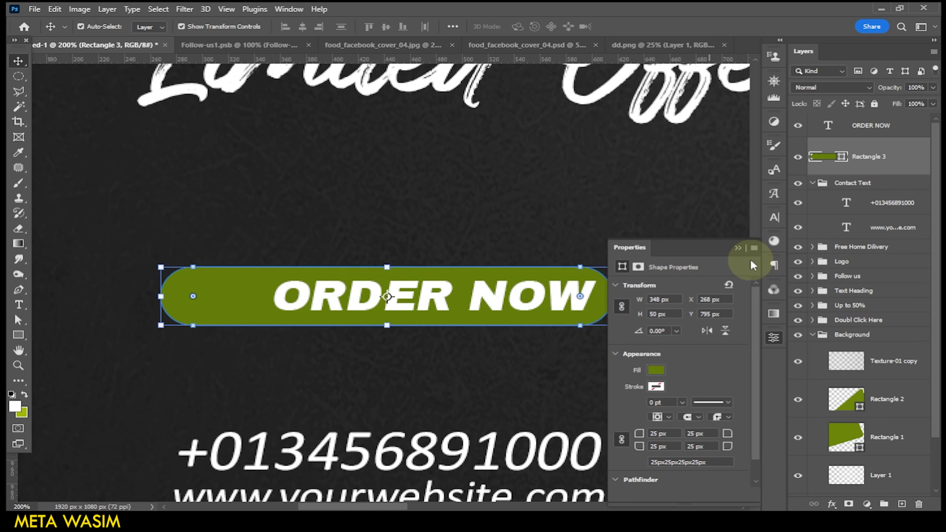
click(738, 248)
click(18, 334)
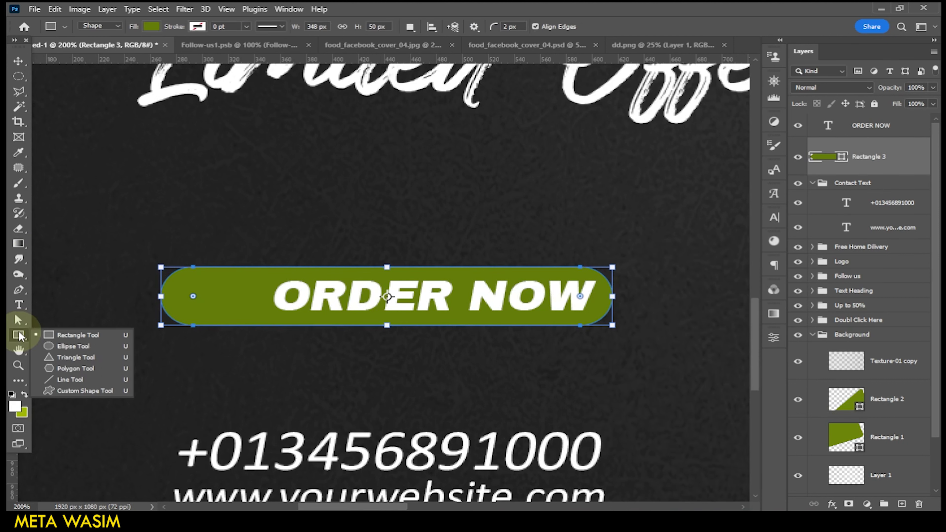
Draw a 41×41 px circle at the left end of the green pill, above ORDER NOW.
click(58, 346)
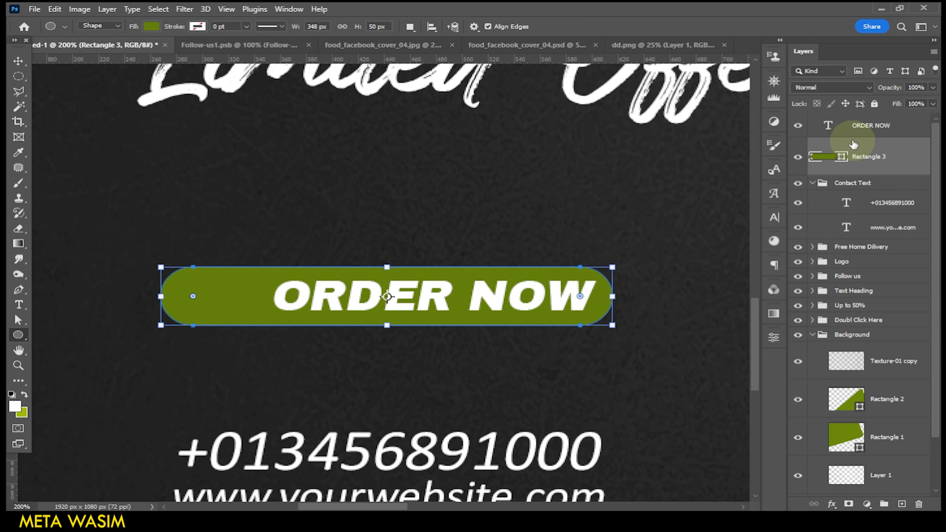
click(857, 126)
mouse_move(179, 280)
mouse_down()
mouse_move(194, 310)
mouse_move(226, 316)
mouse_up()
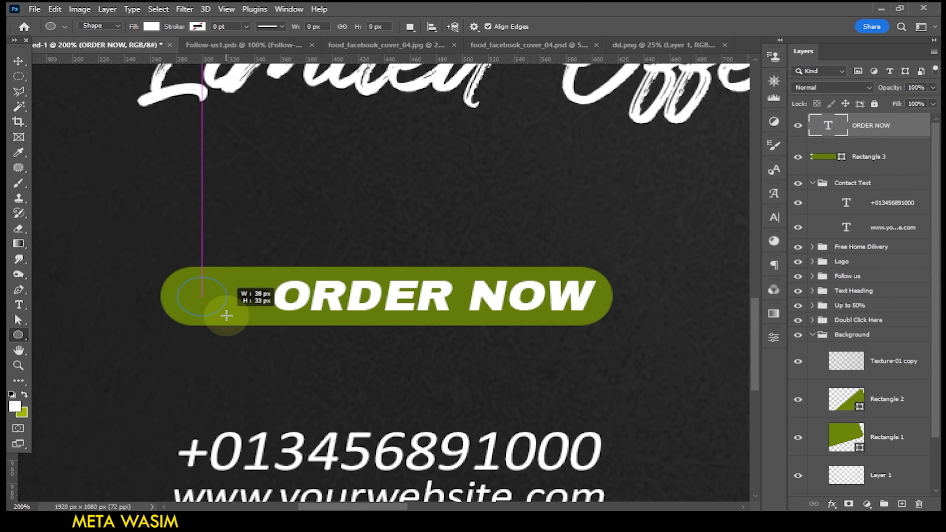
drag(226, 316, 244, 326)
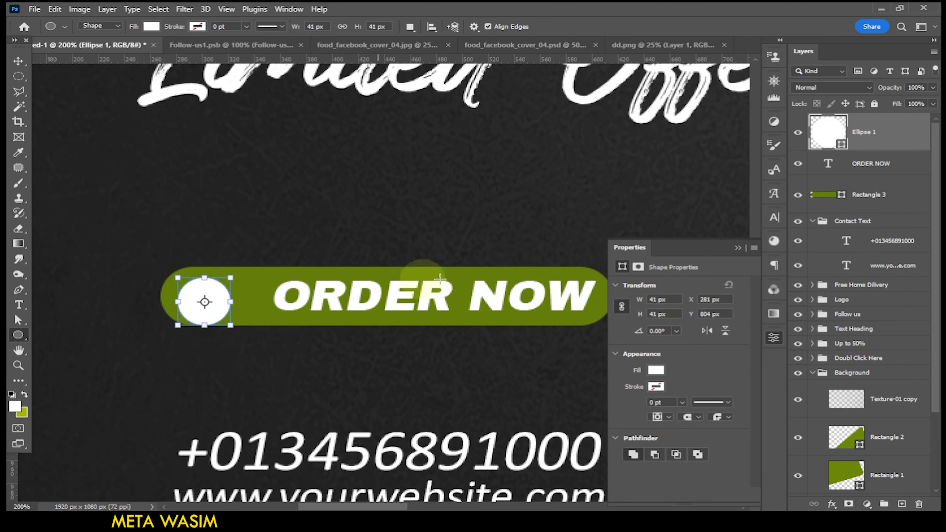
click(738, 248)
click(18, 61)
drag(218, 313, 214, 310)
Change the Ellipse 1 circle's fill to black.
click(818, 138)
double_click(818, 138)
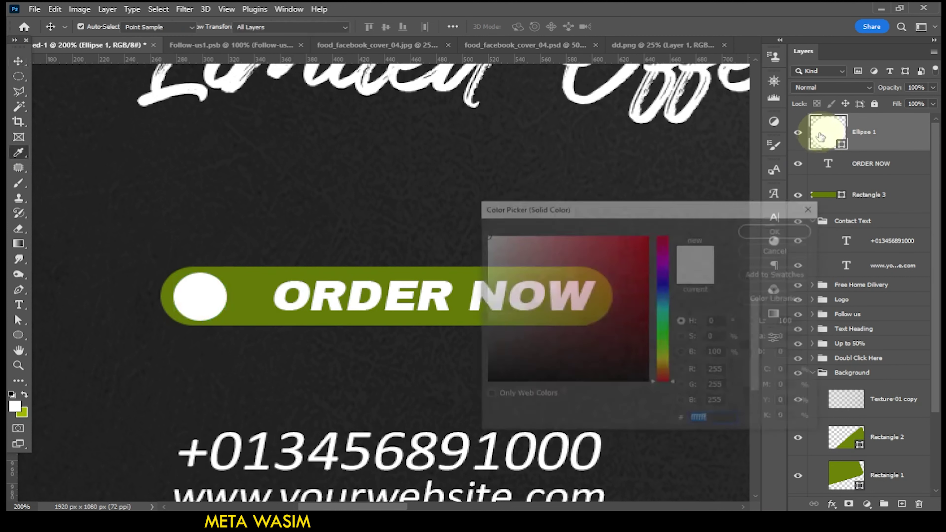
drag(553, 348, 466, 395)
click(781, 230)
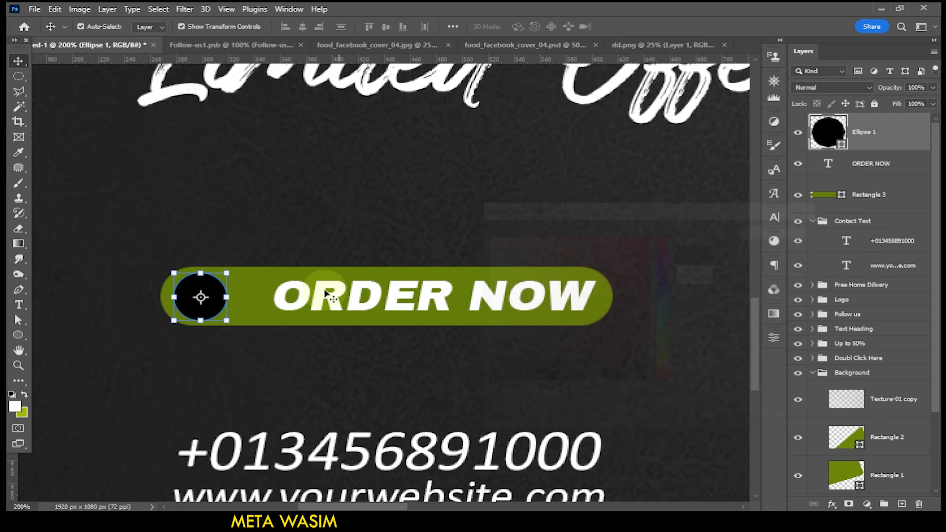
Shift the ORDER NOW text left beside the black circle.
mouse_move(322, 300)
mouse_down()
mouse_move(292, 301)
mouse_move(303, 301)
mouse_up()
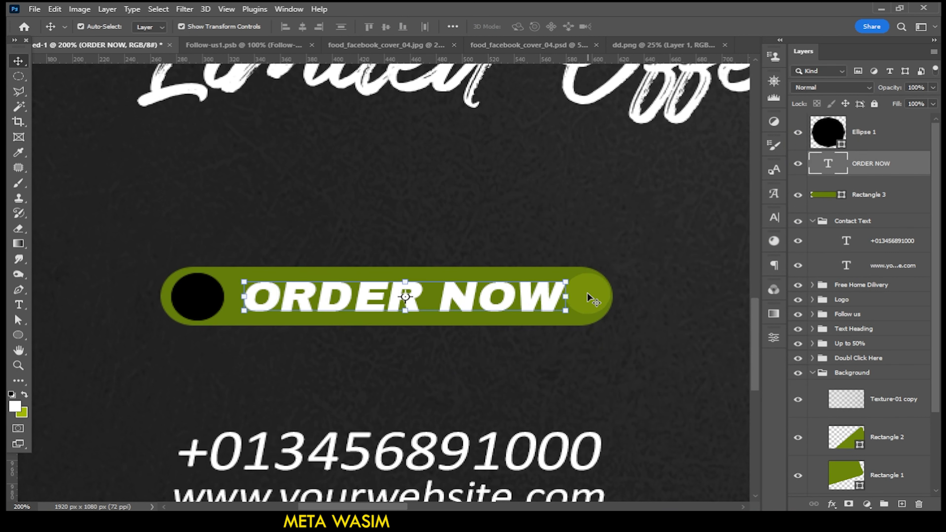
click(171, 309)
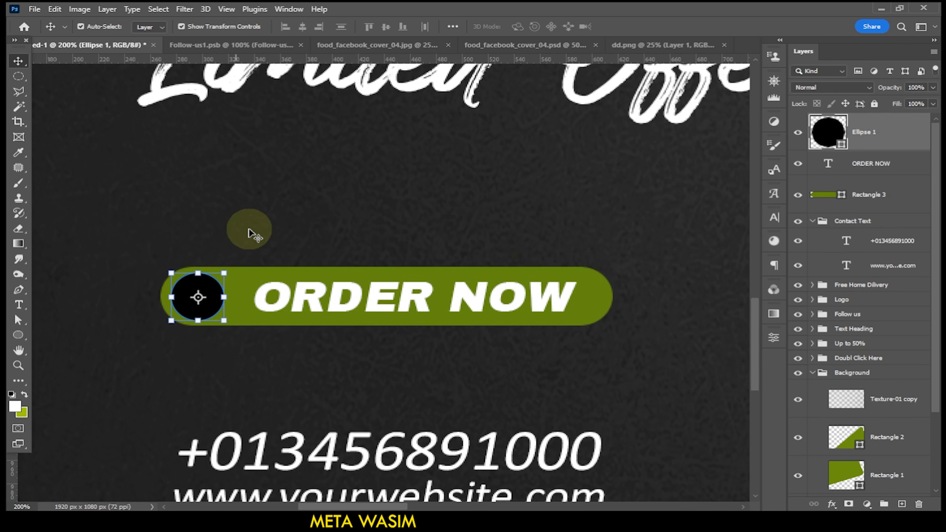
ctrl+click(206, 308)
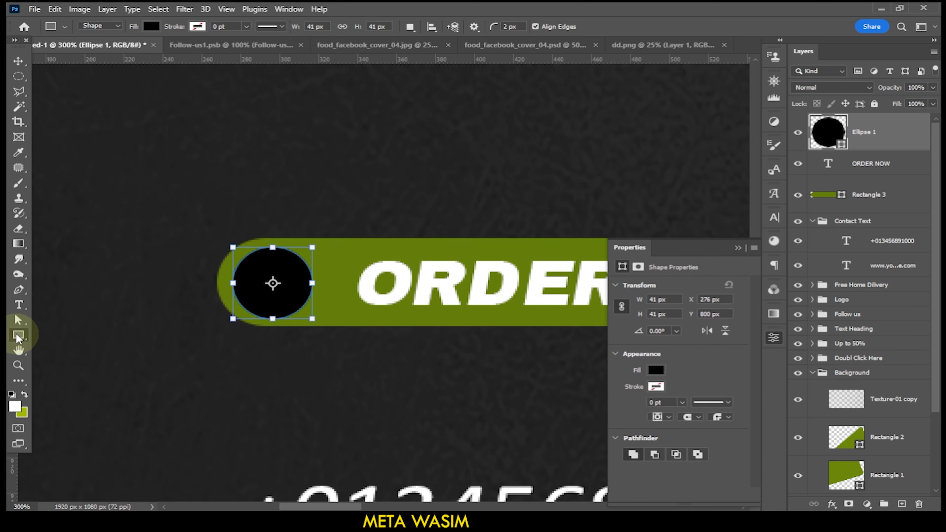
Draw a thin green bar inside the black circle as the arrow shaft.
drag(244, 276, 299, 279)
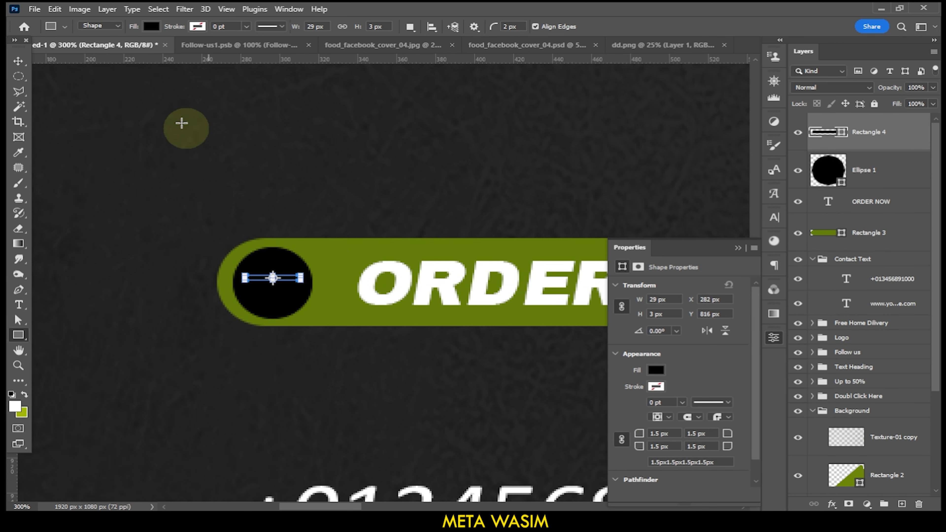
click(152, 27)
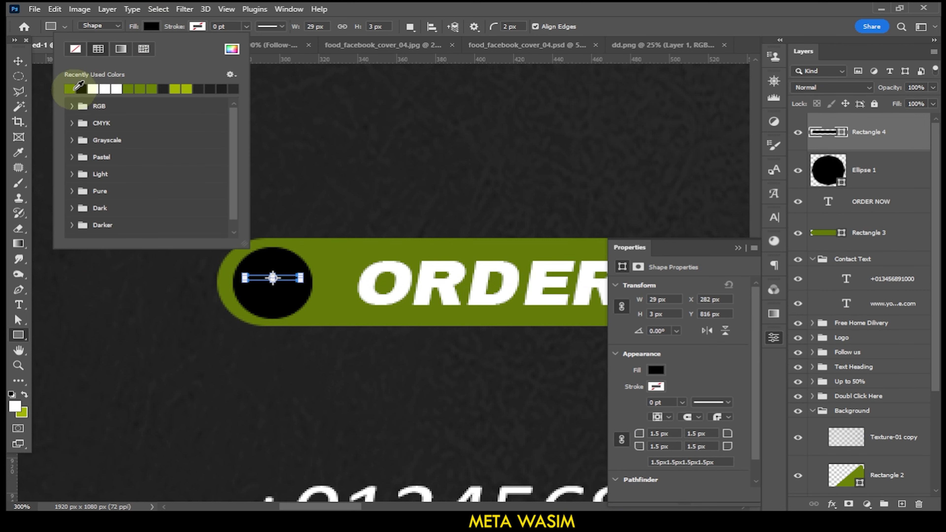
click(18, 61)
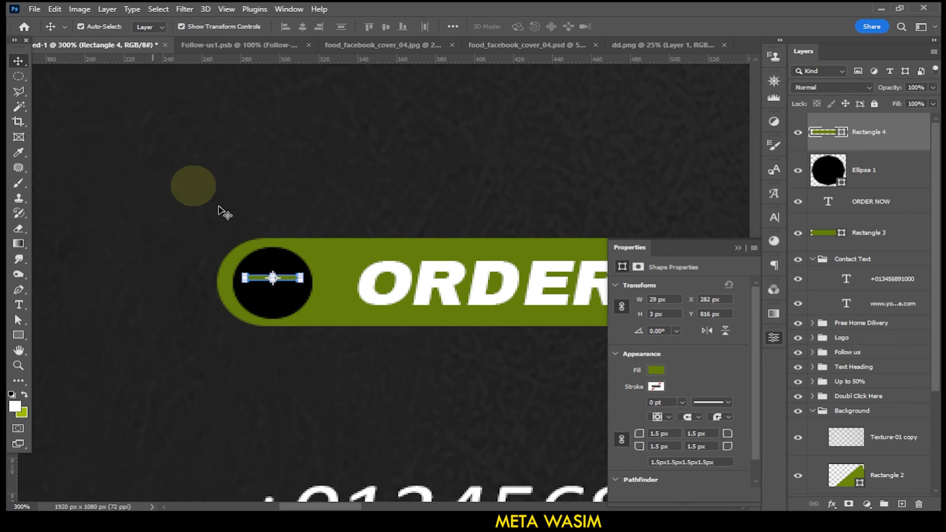
Duplicate the bar, tilt it about 21 degrees and shorten it as the upper arrowhead stroke.
drag(291, 285, 299, 265)
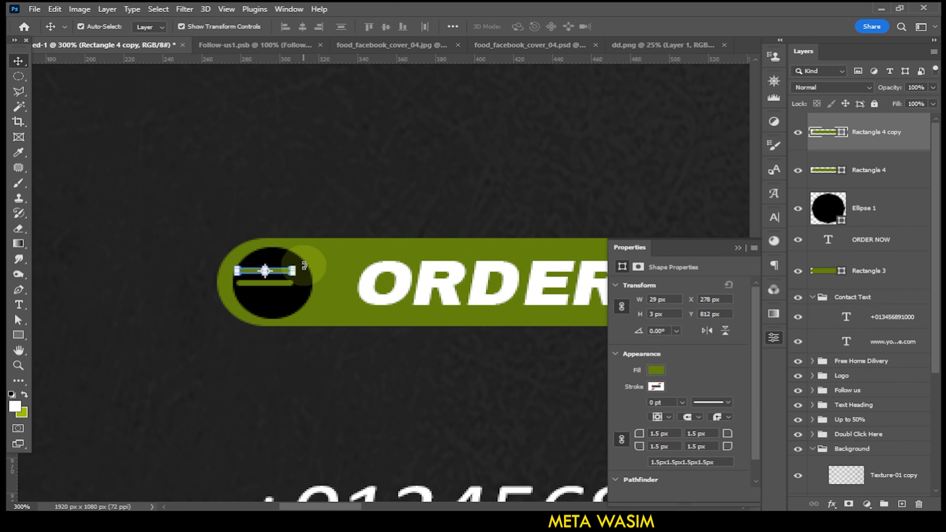
drag(304, 265, 290, 282)
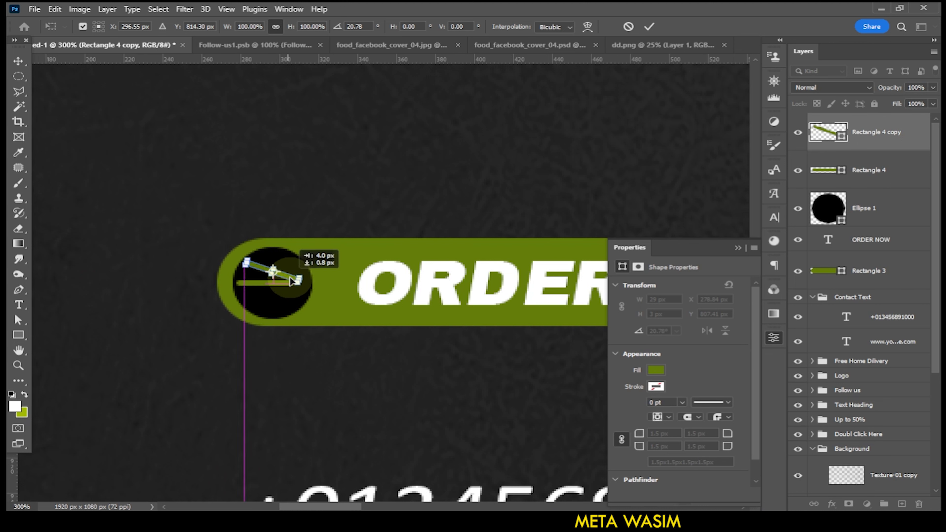
drag(289, 281, 311, 285)
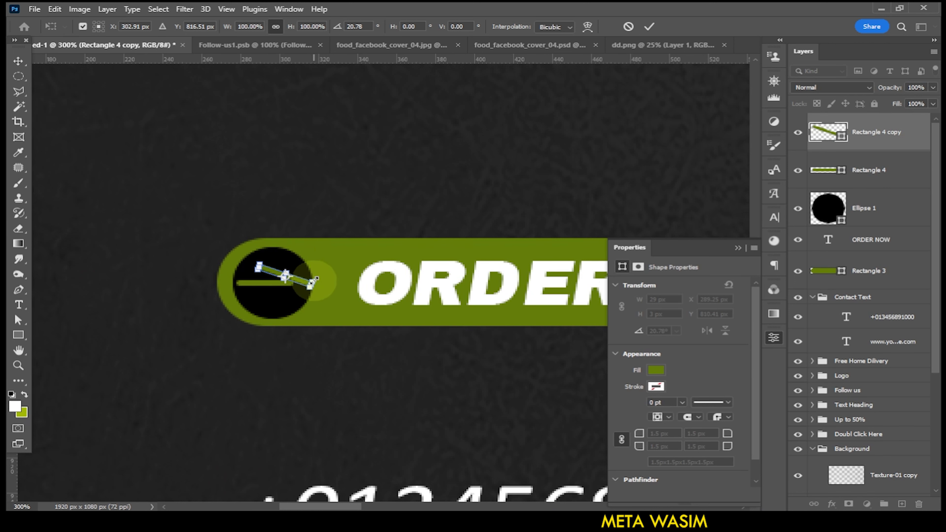
drag(309, 288, 291, 279)
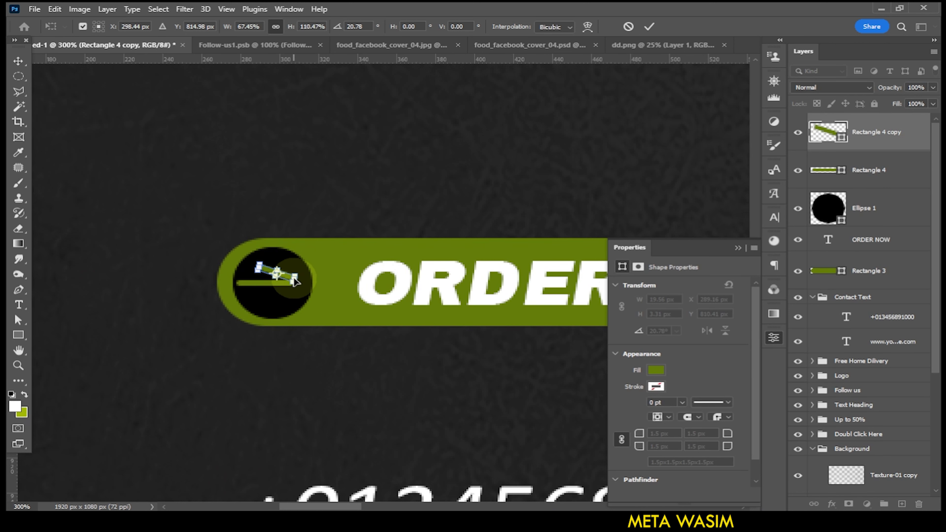
drag(291, 283, 298, 285)
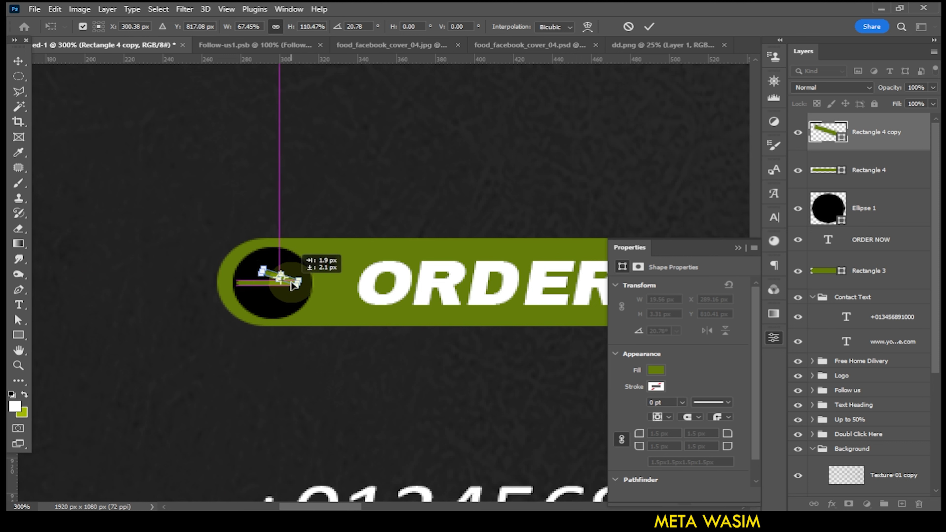
click(649, 27)
Duplicate the angled bar and rotate it the opposite way to complete the arrowhead.
drag(292, 298, 297, 302)
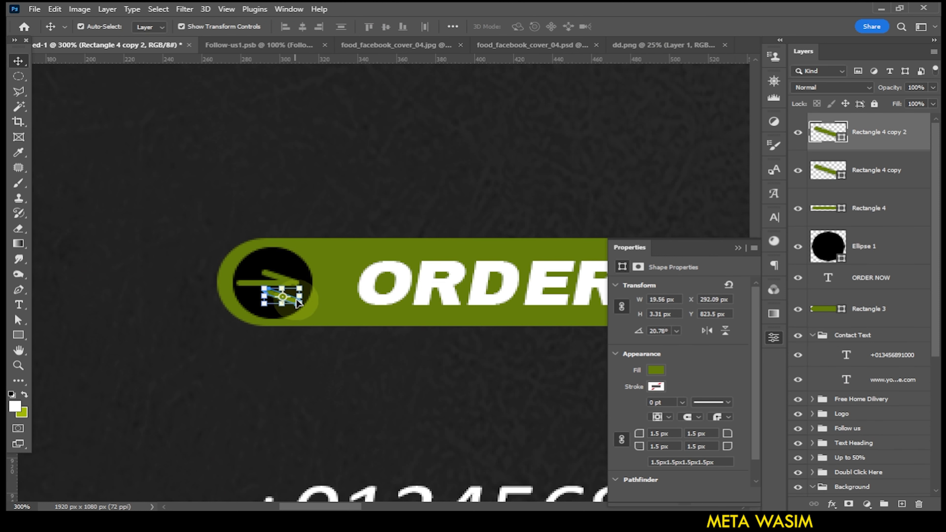
mouse_move(314, 287)
mouse_down()
mouse_move(295, 267)
mouse_move(293, 290)
mouse_up()
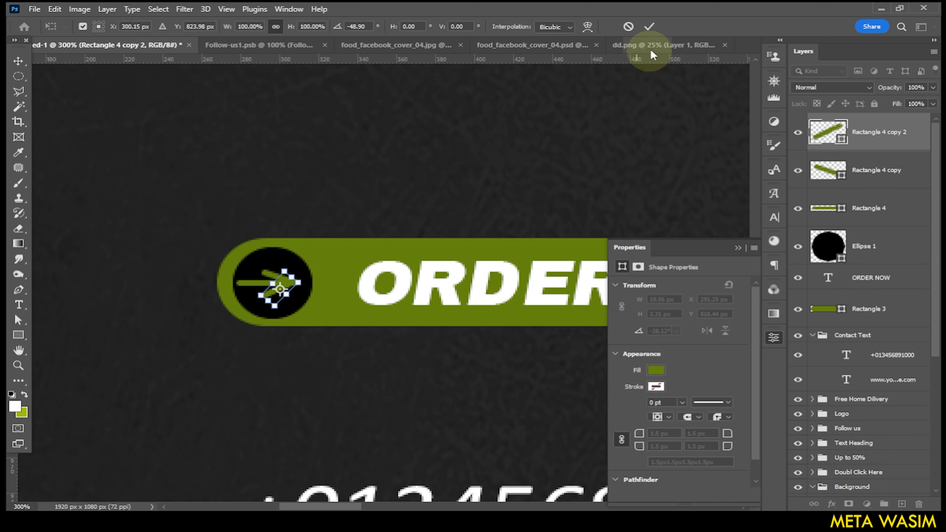
click(650, 26)
click(412, 205)
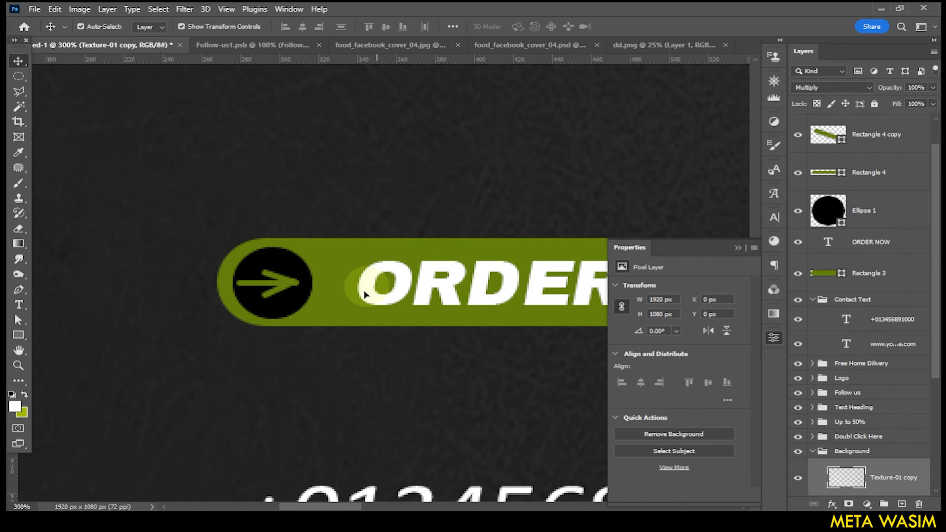
click(282, 296)
click(363, 232)
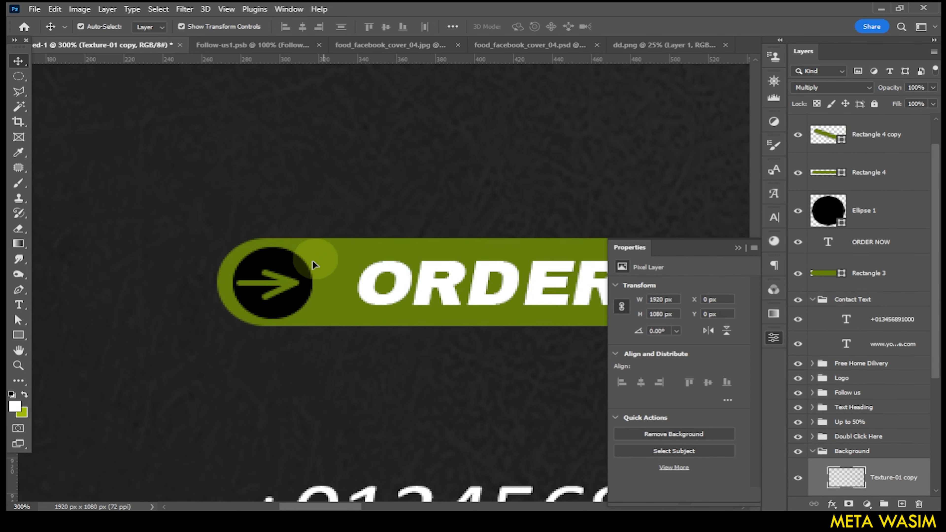
click(349, 237)
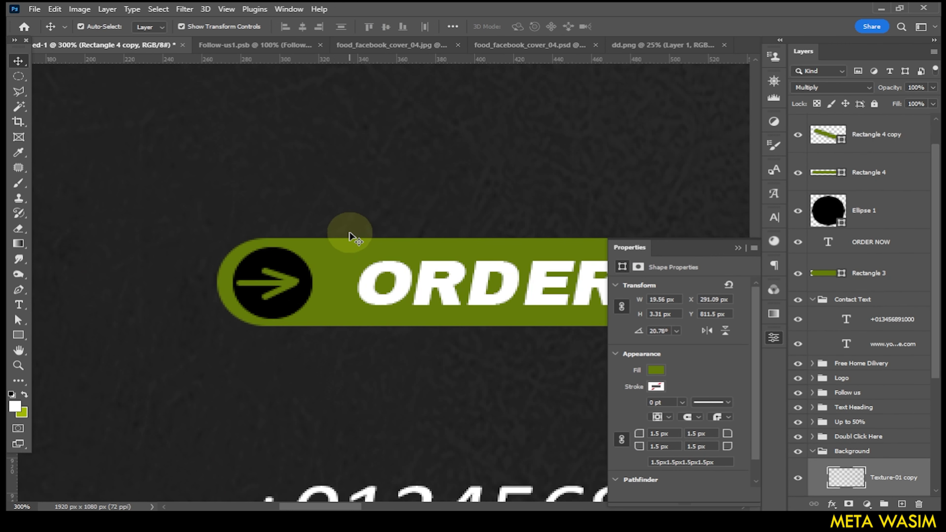
click(388, 316)
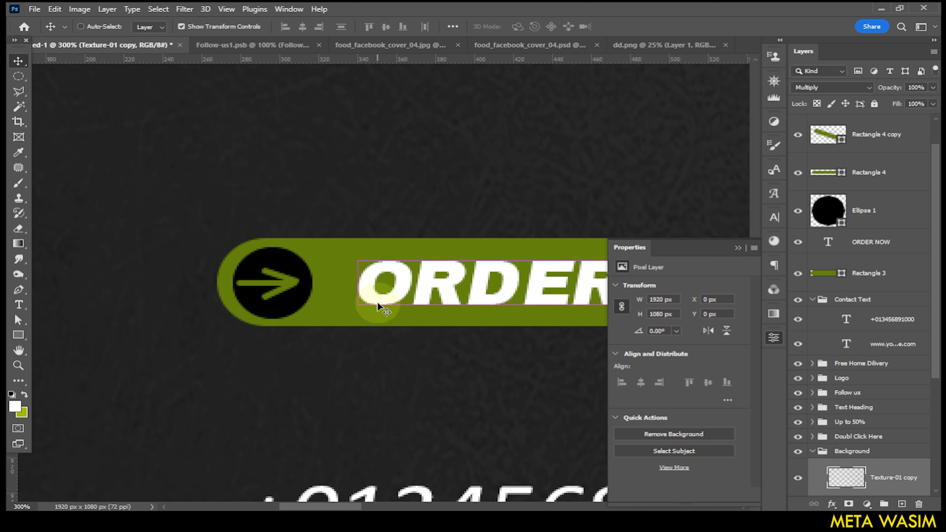
click(265, 284)
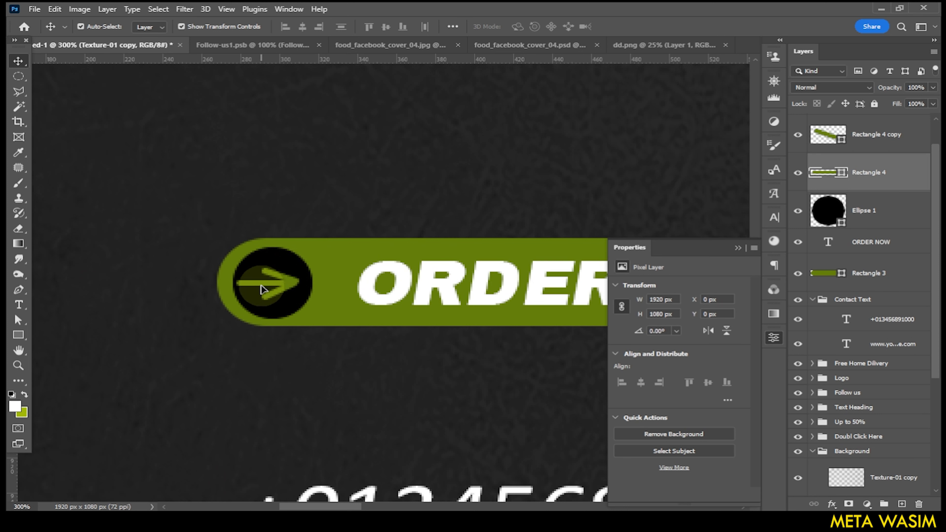
click(334, 265)
click(396, 197)
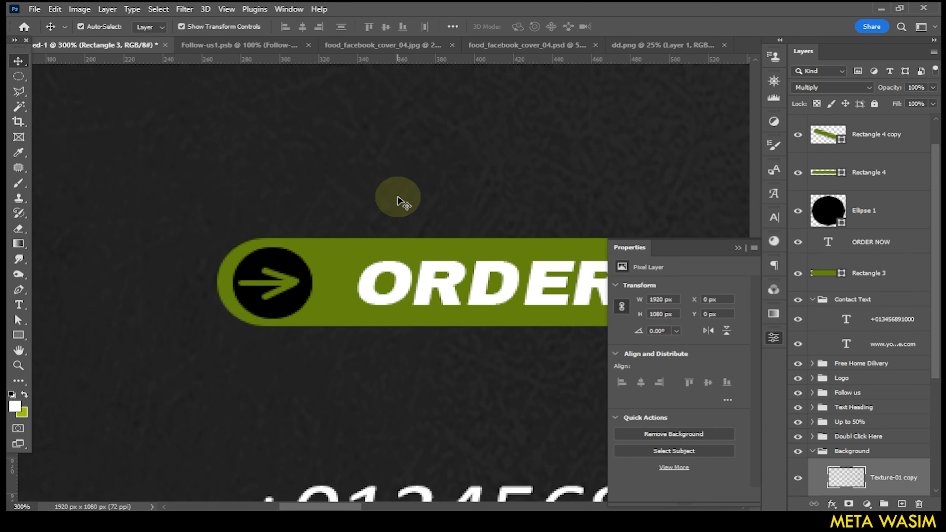
alt+click(272, 246)
alt+click(282, 239)
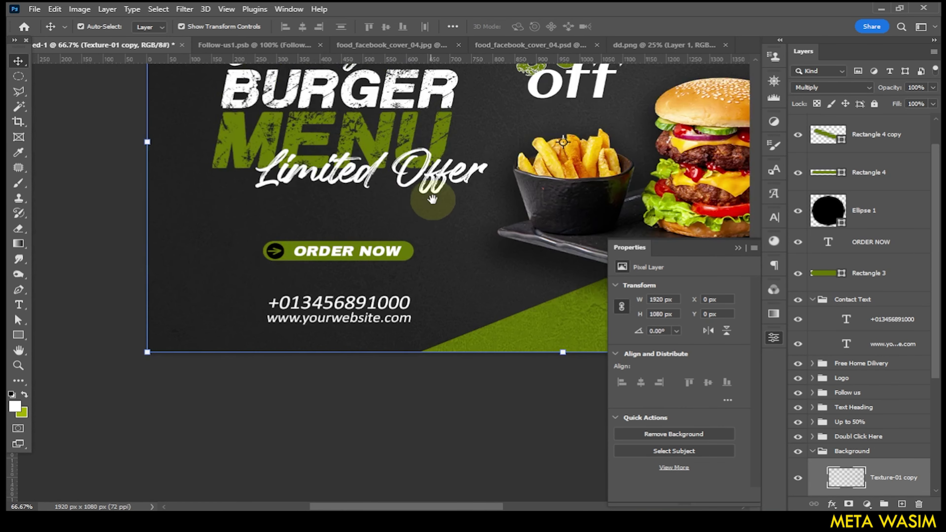
alt+click(398, 228)
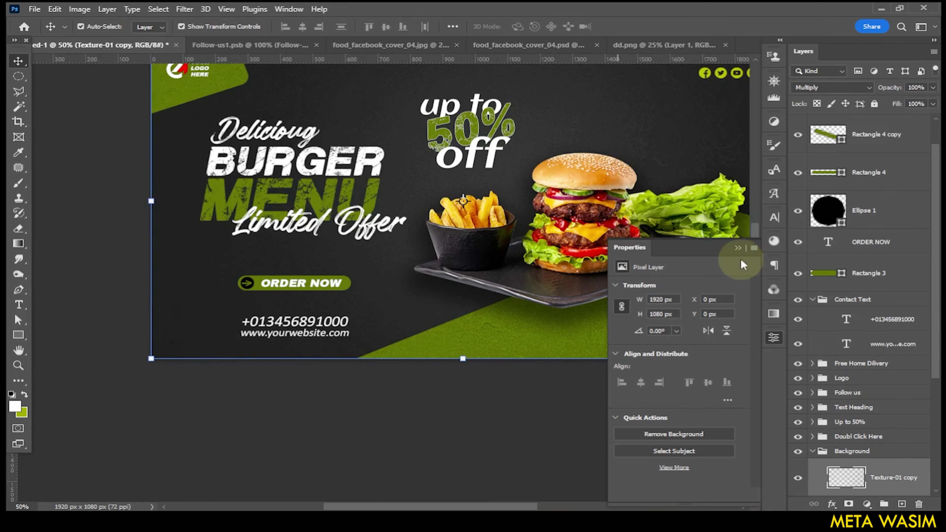
click(737, 249)
alt+click(424, 265)
drag(424, 265, 445, 264)
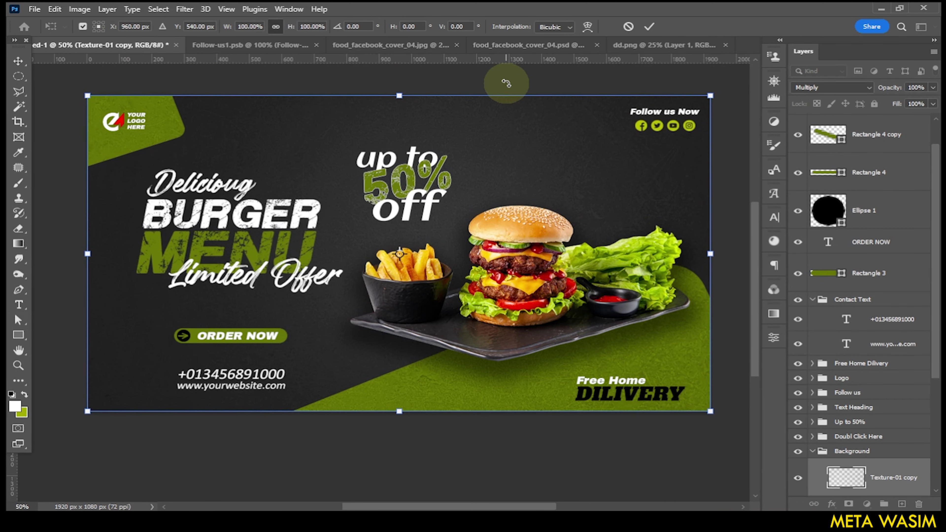
click(595, 77)
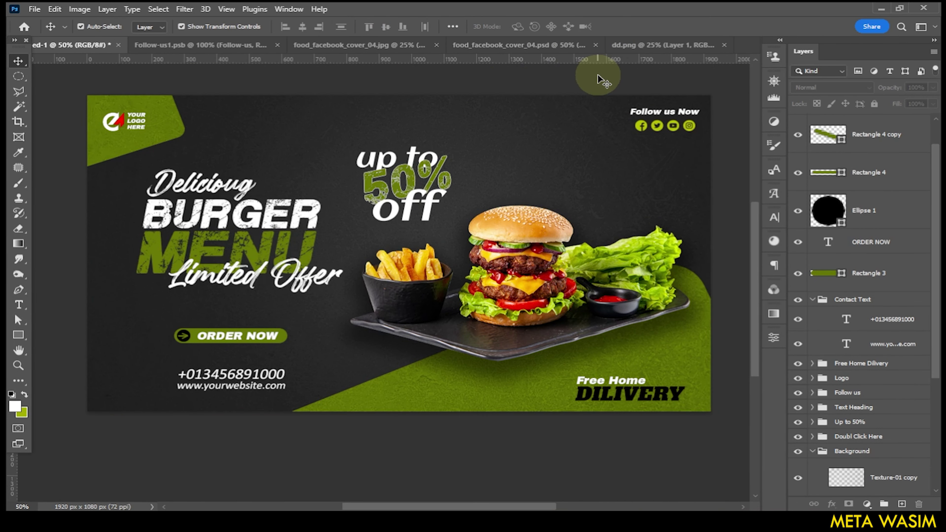